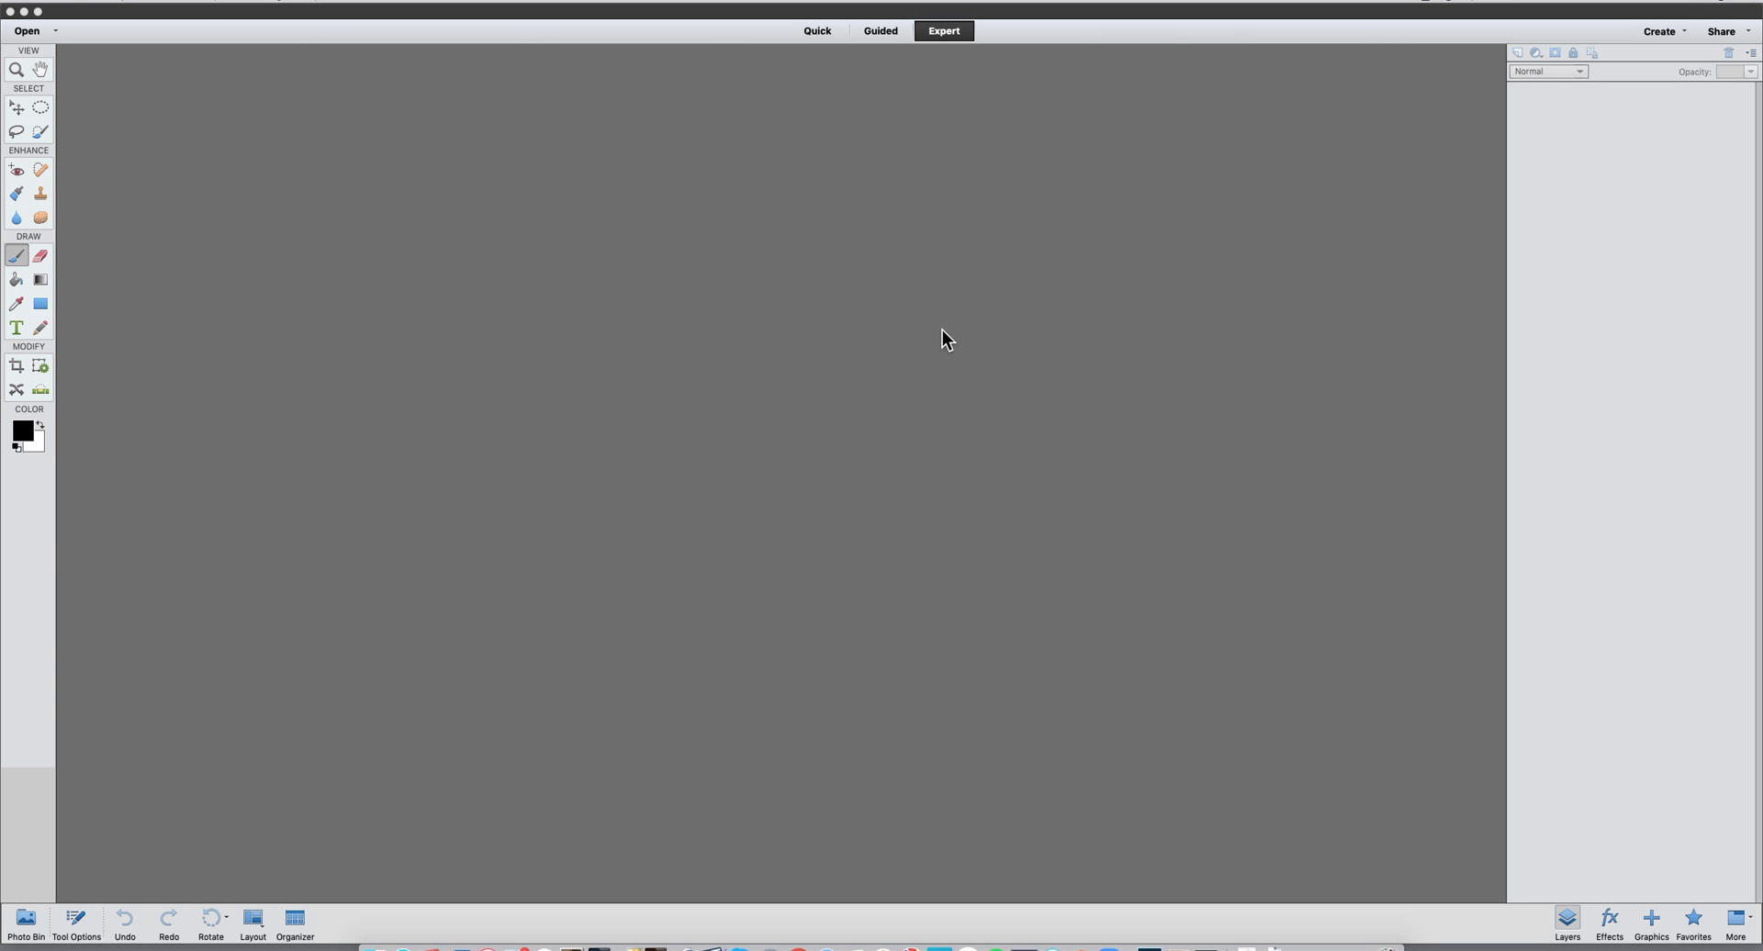
Look over the Quick and Guided editing modes and return to Expert mode.
{"action": "left_click", "coordinate": [820, 33]}
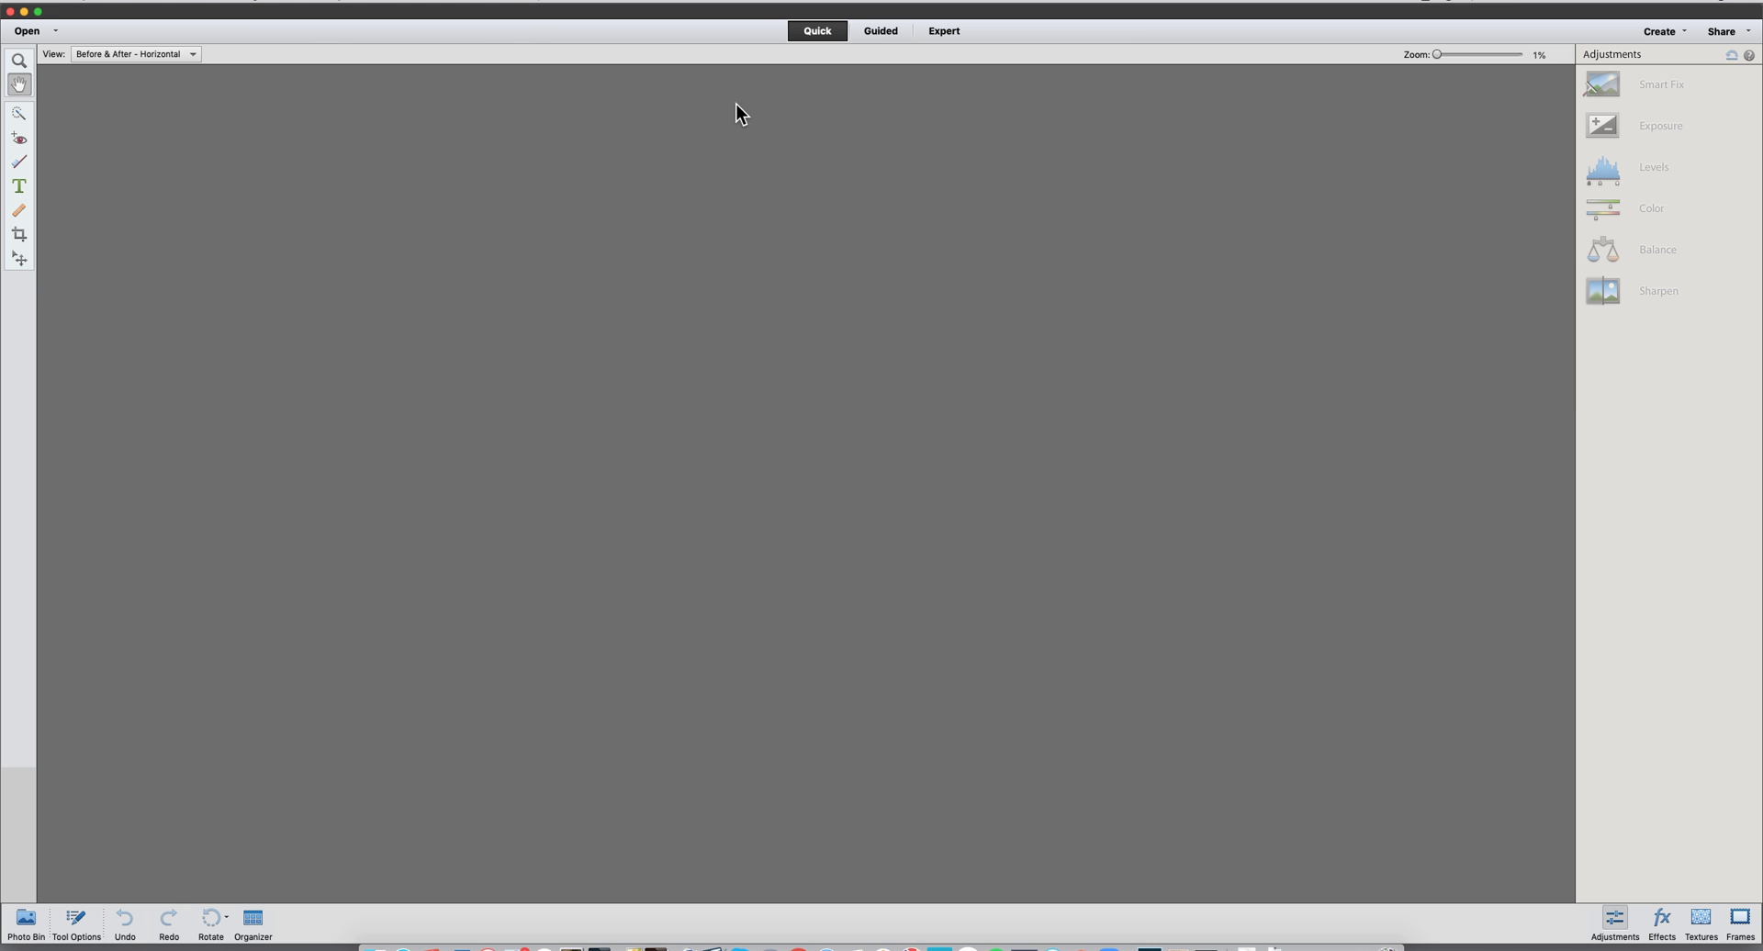
{"action": "left_click", "coordinate": [882, 33]}
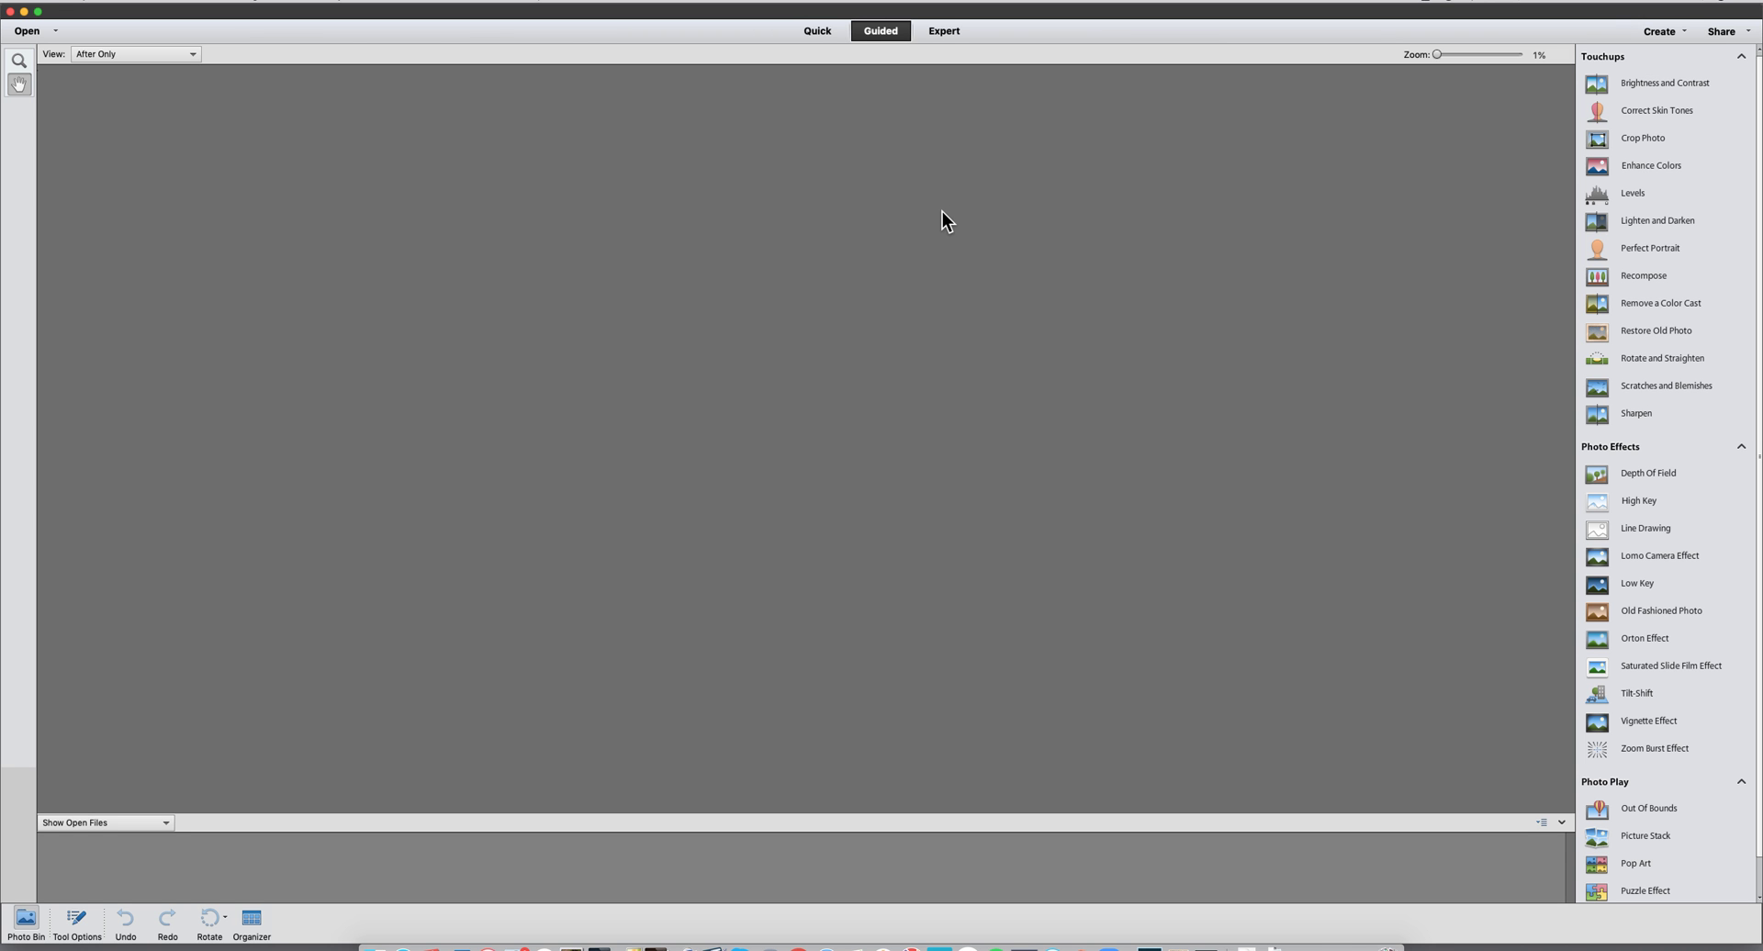
{"action": "left_click", "coordinate": [945, 31]}
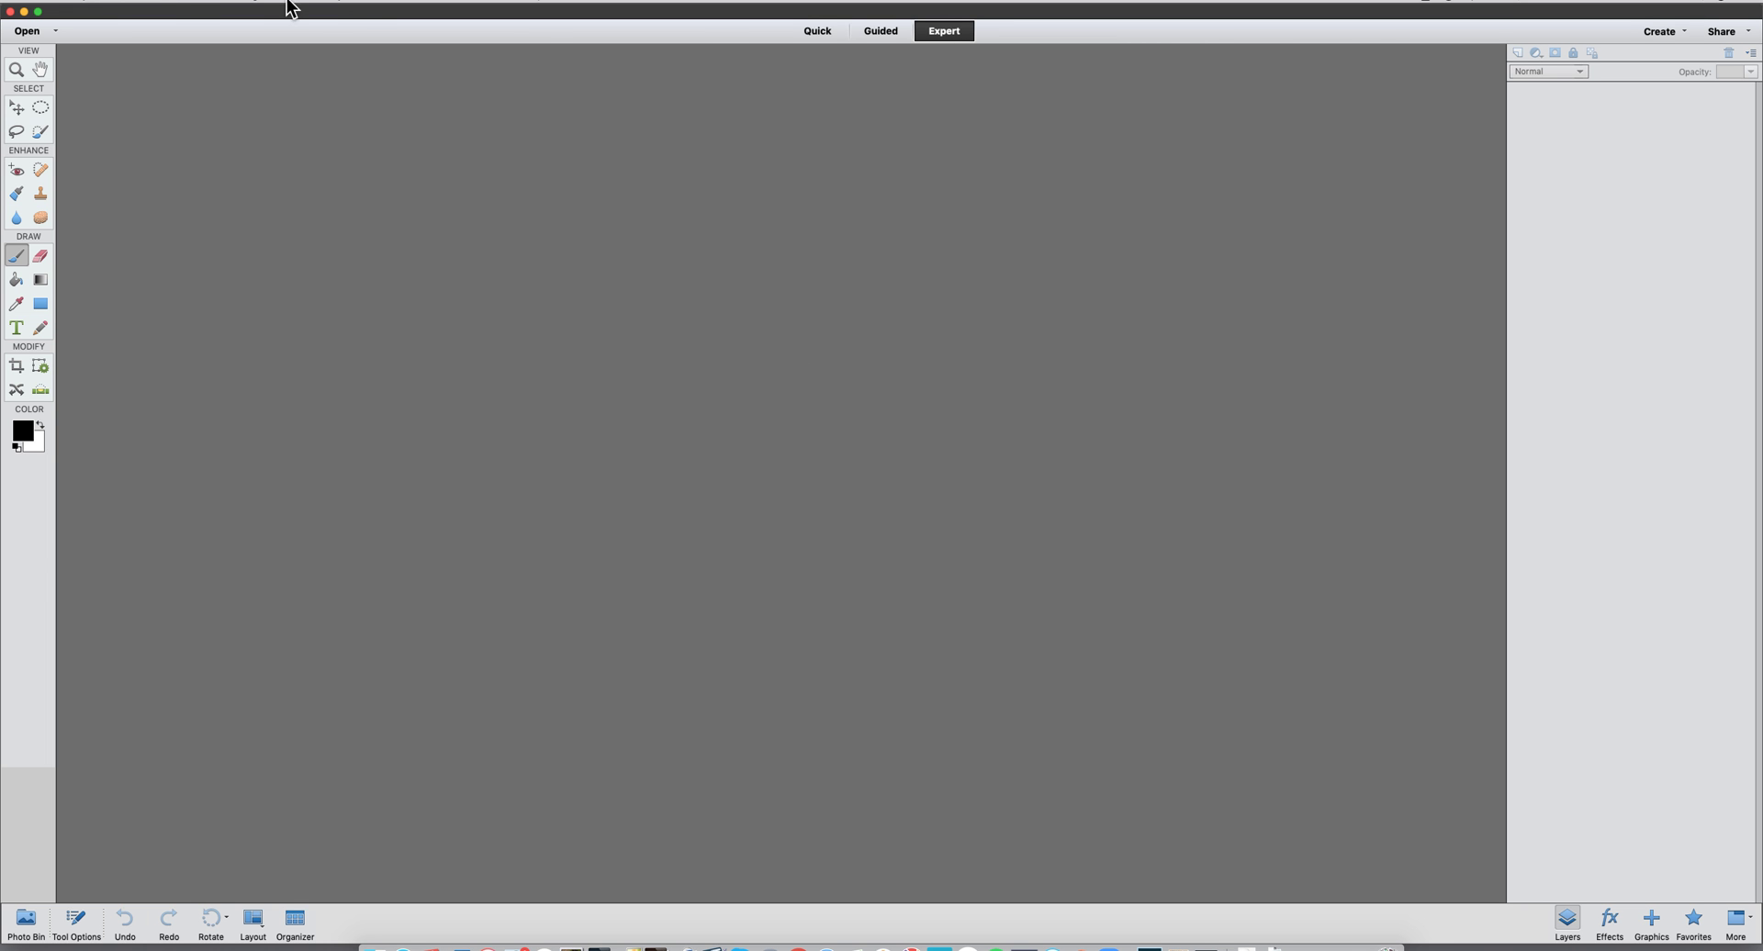
Open the raw photo DSC07101.dng from the dng folder in Camera Raw.
{"action": "left_click", "coordinate": [194, 4]}
{"action": "left_click", "coordinate": [194, 5]}
{"action": "left_click", "coordinate": [191, 5]}
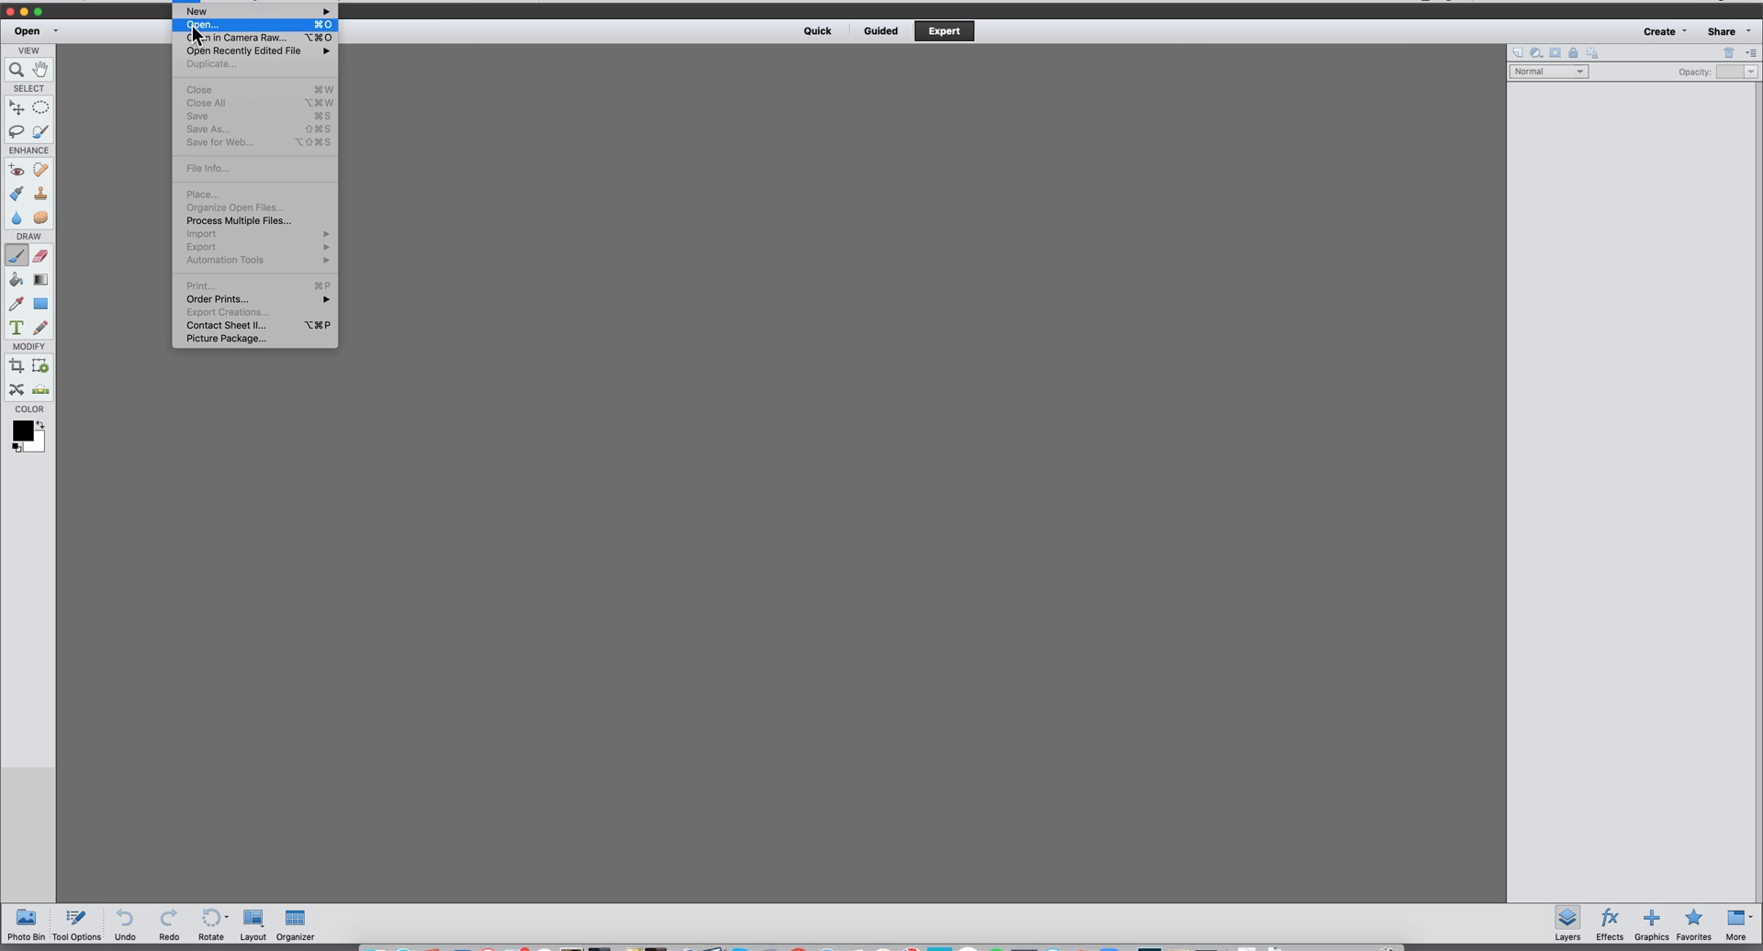
{"action": "left_click", "coordinate": [195, 26]}
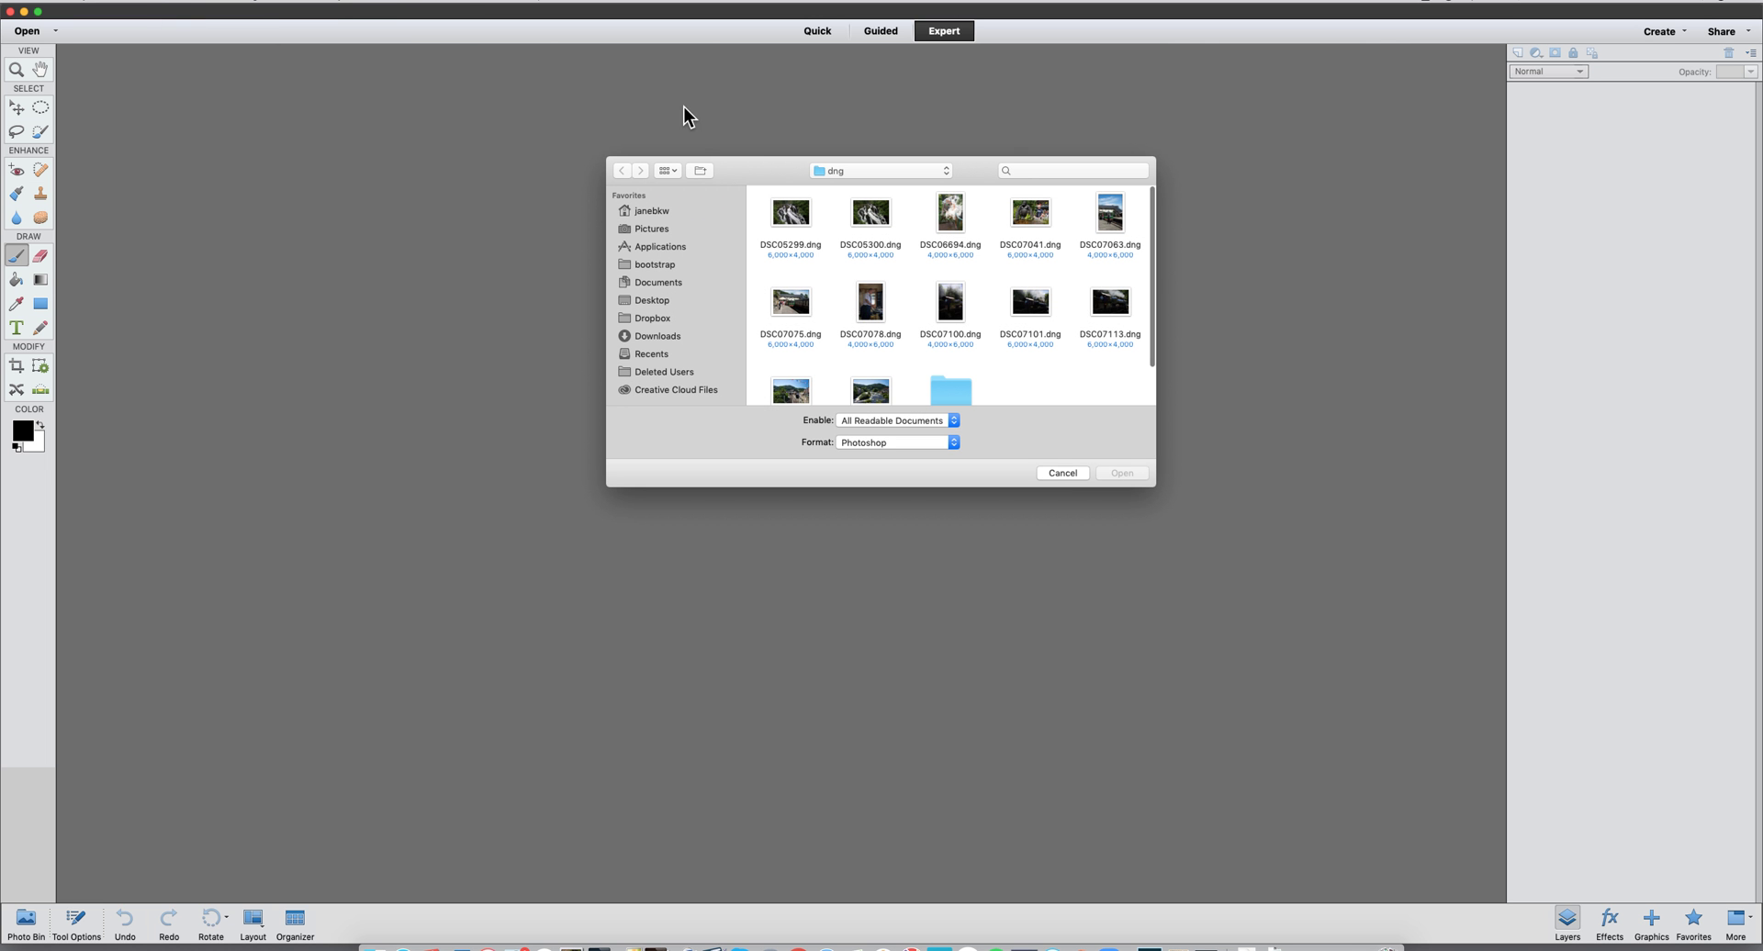
{"action": "left_click", "coordinate": [1032, 309]}
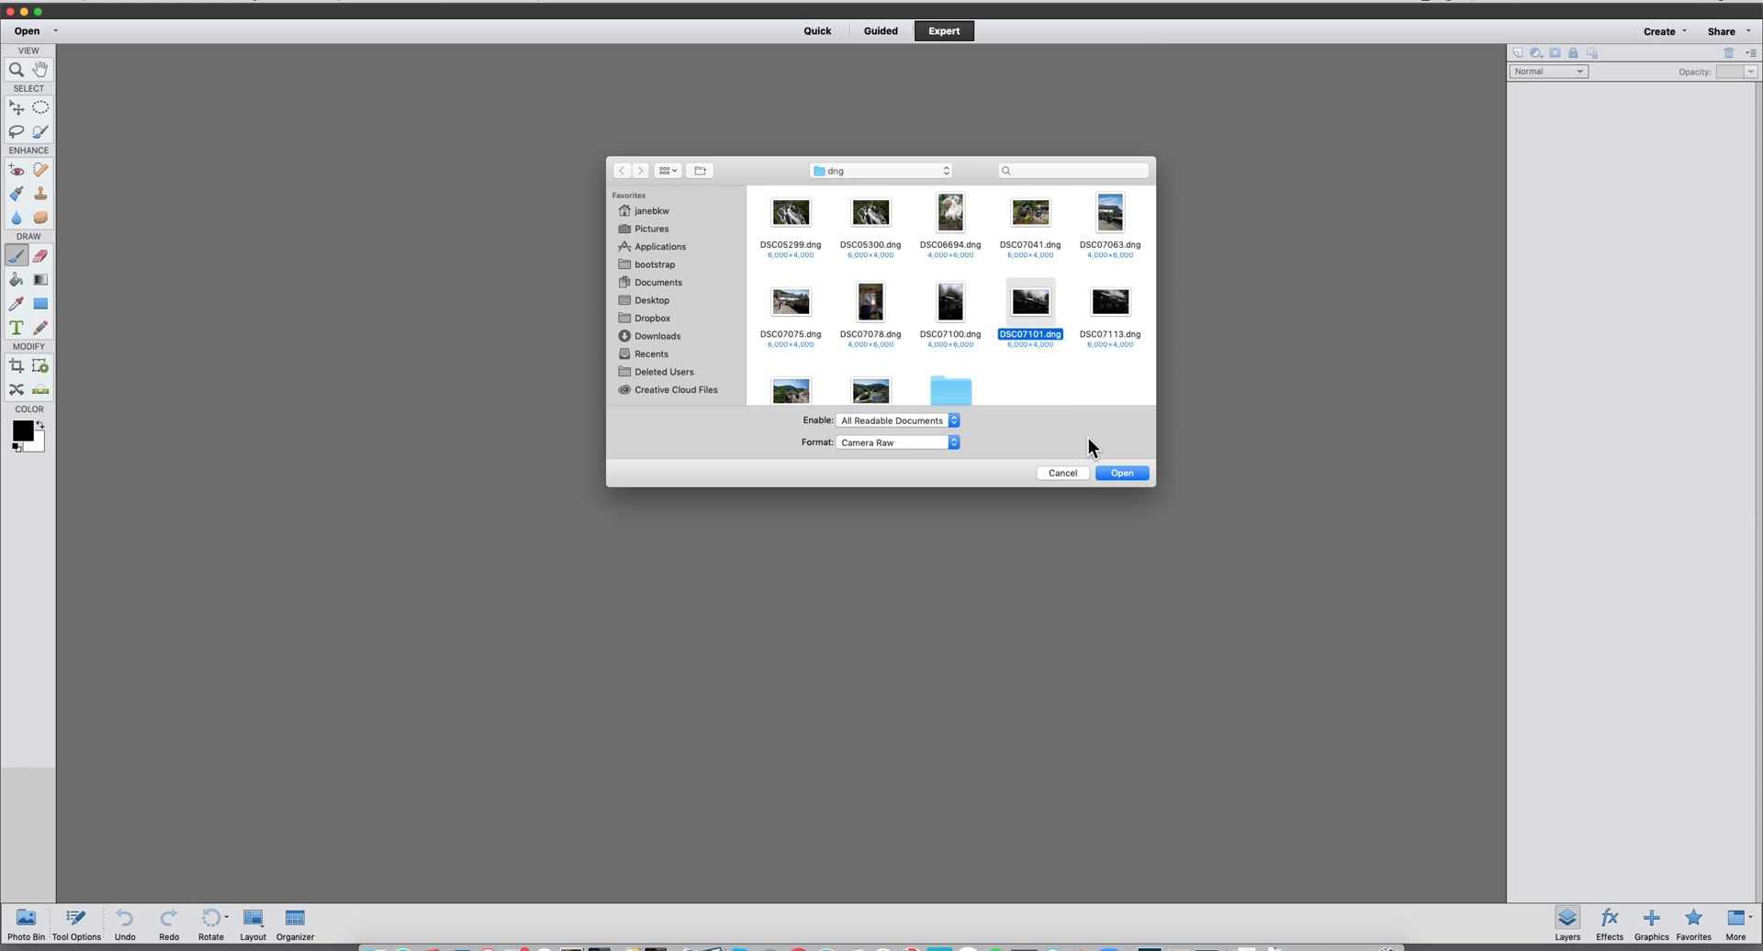
{"action": "left_click", "coordinate": [1124, 472]}
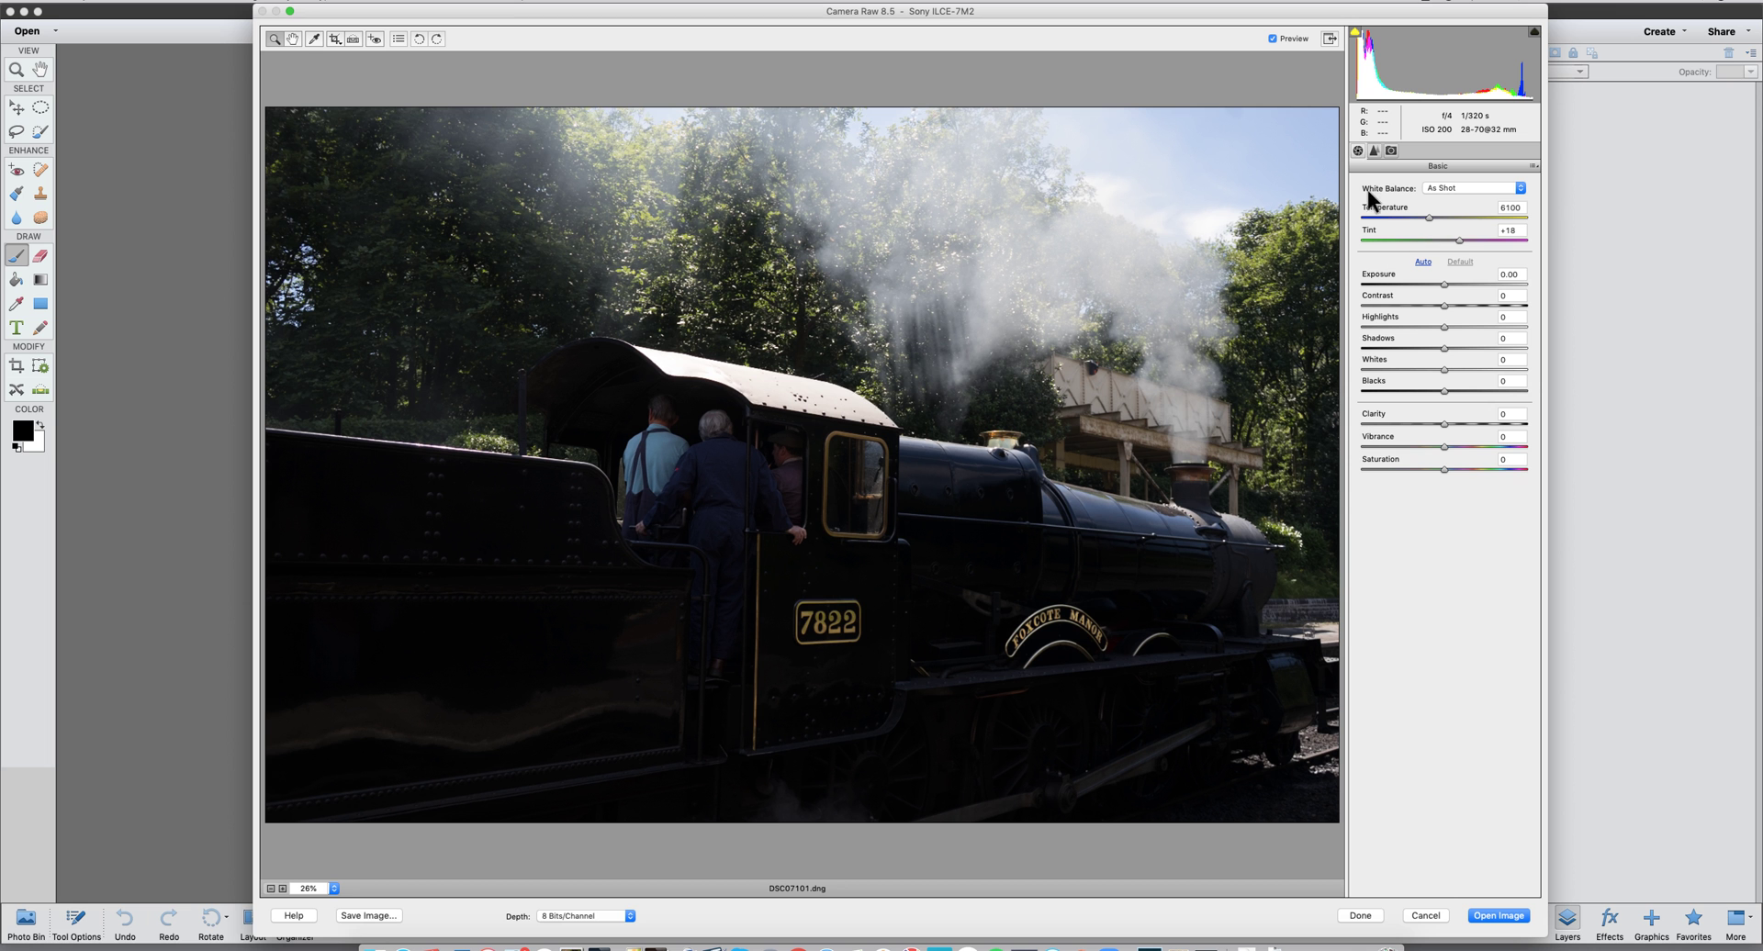
Try the Auto and Daylight white balance presets, and set the white balance to Cloudy.
{"action": "left_click", "coordinate": [1520, 188]}
{"action": "left_click", "coordinate": [1447, 198]}
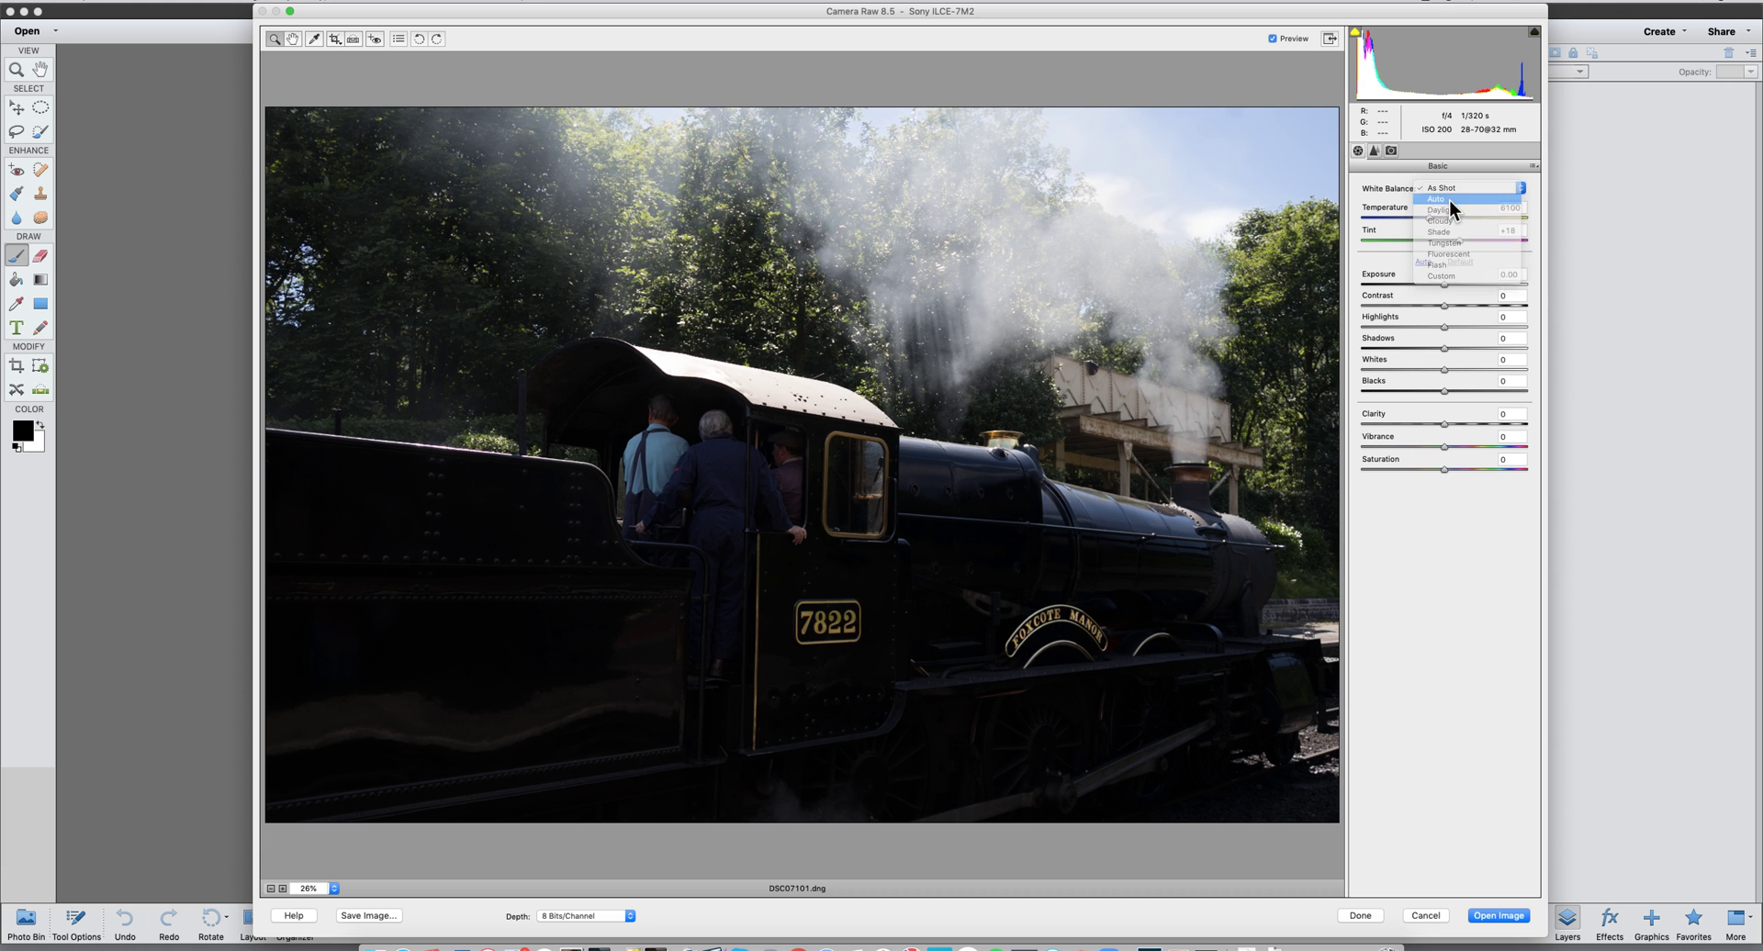
{"action": "left_click", "coordinate": [1519, 188]}
{"action": "left_click", "coordinate": [1460, 199]}
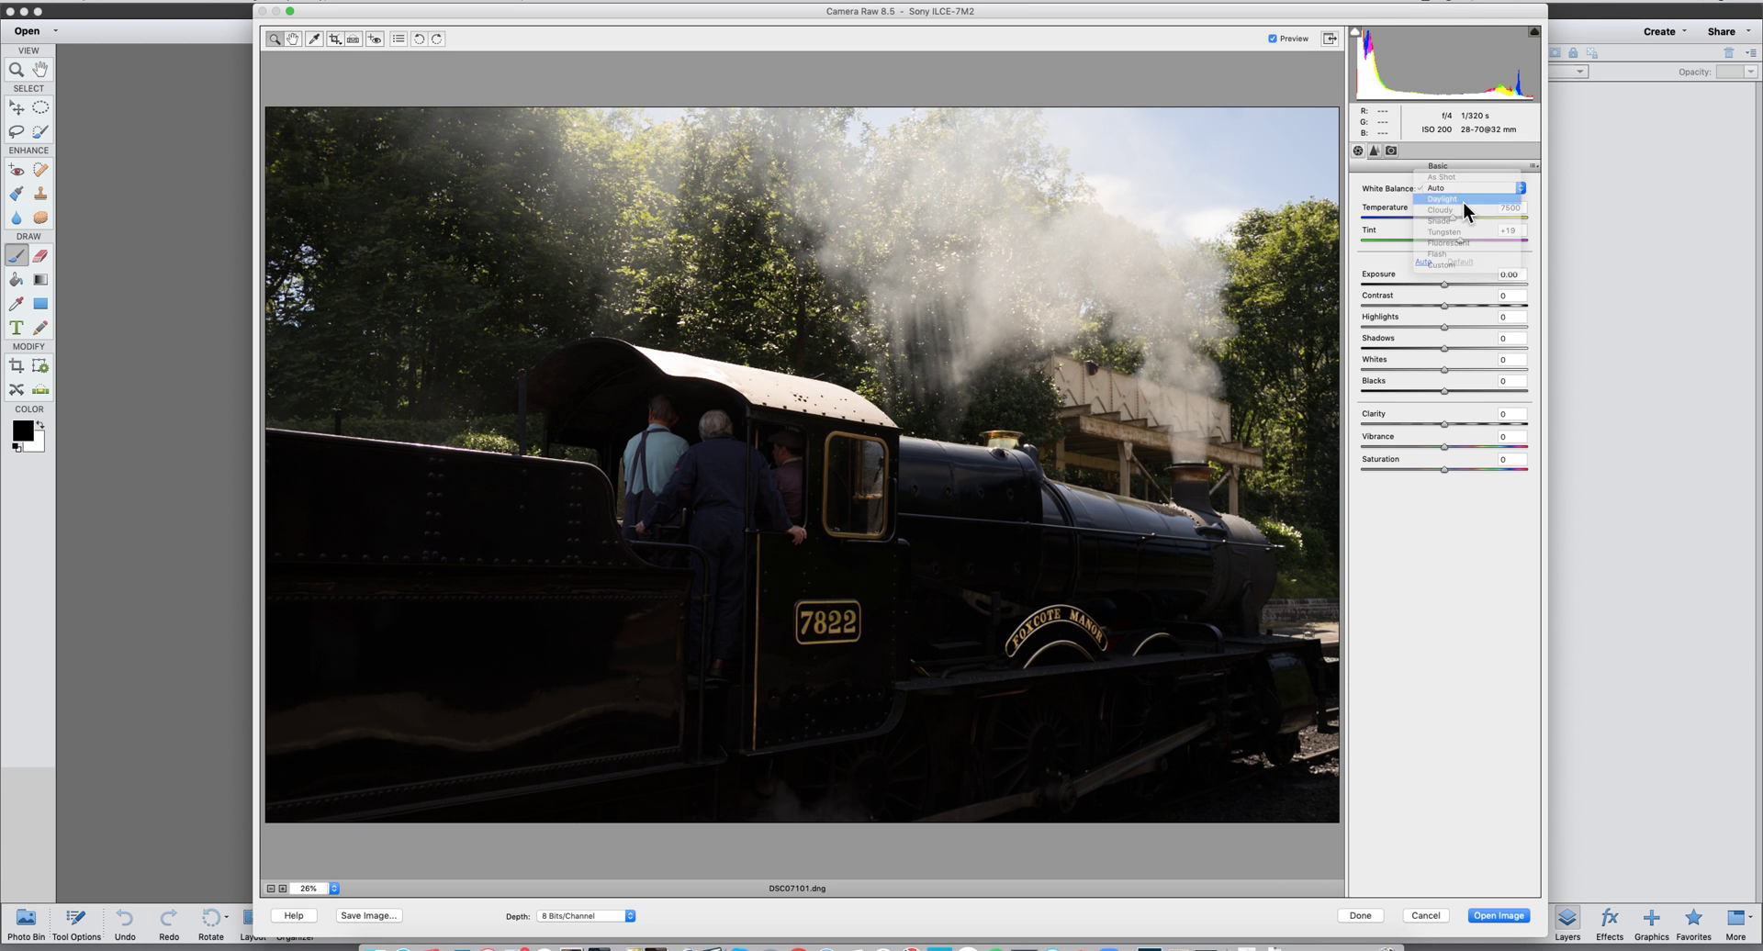
{"action": "left_click", "coordinate": [1521, 188]}
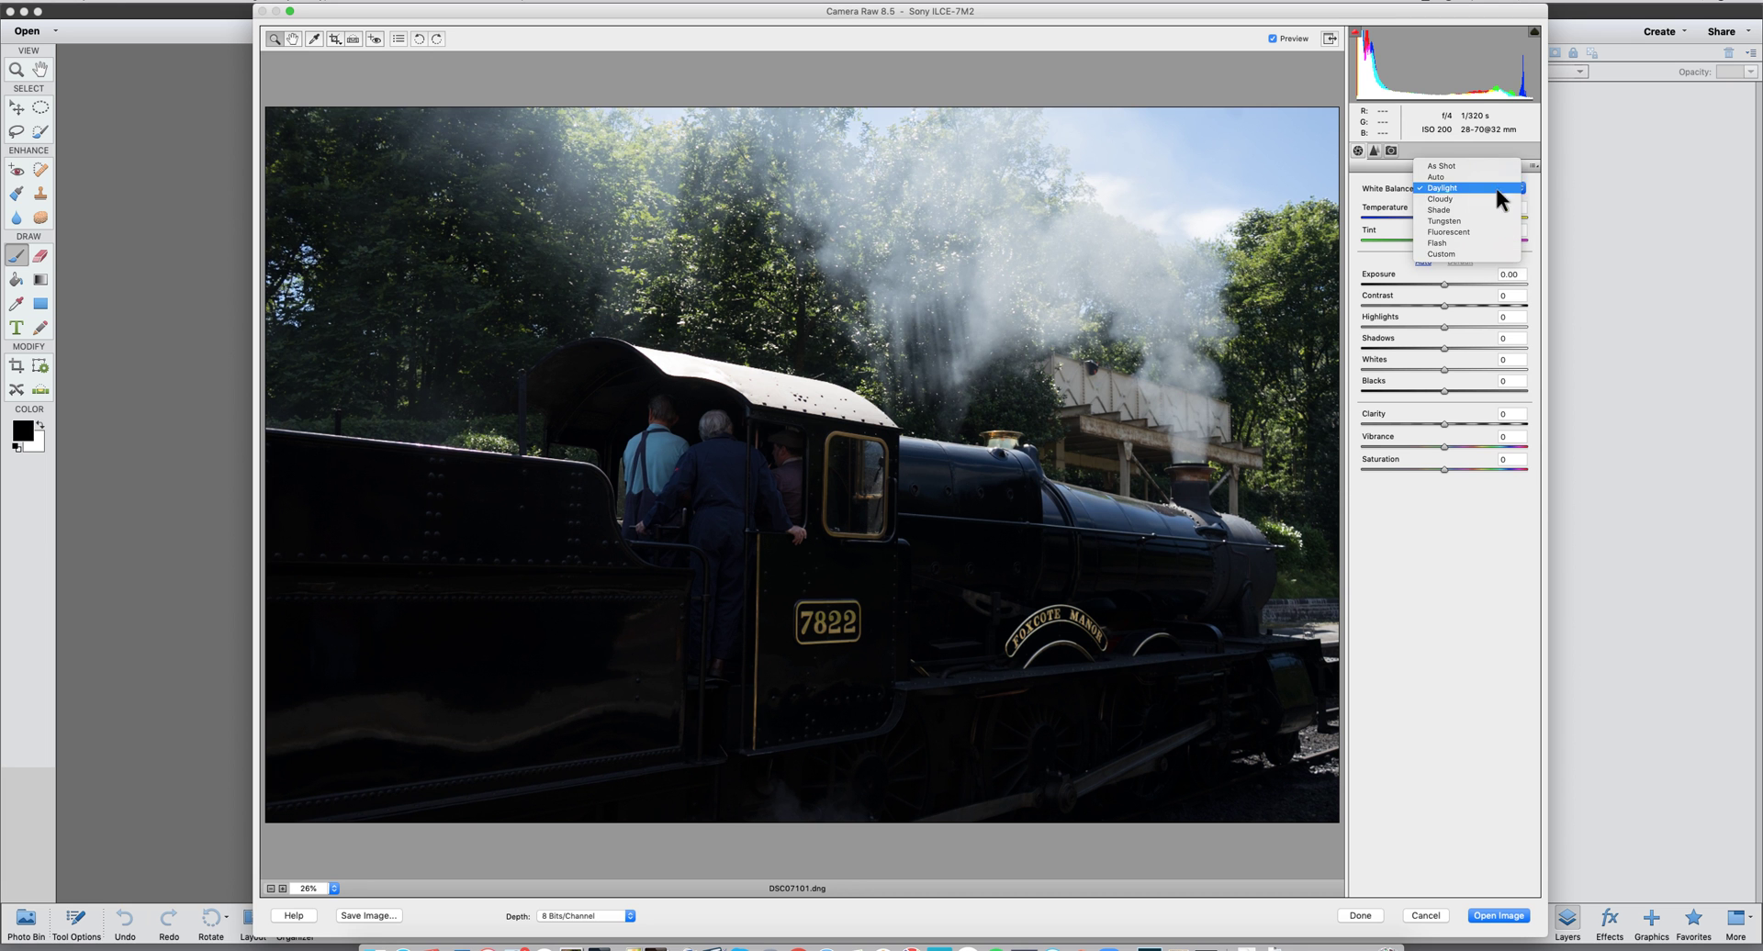
{"action": "left_click", "coordinate": [1463, 199]}
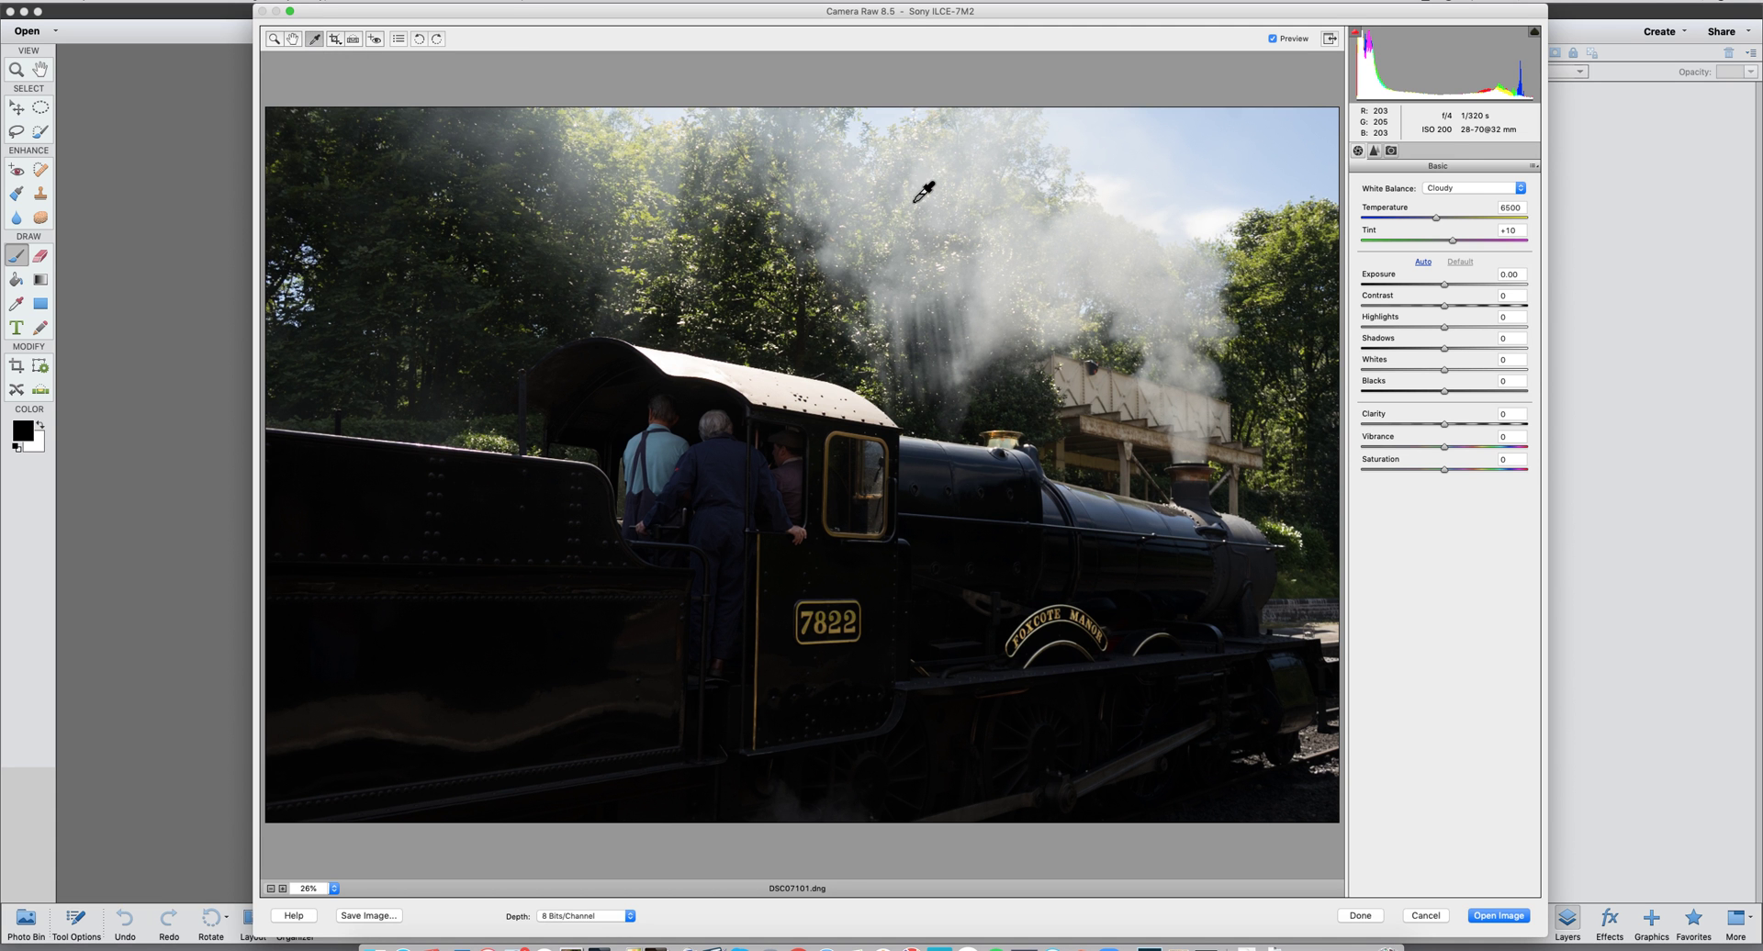
Try custom white balances by sampling neutral points beside the track and in the smoke, and restore the Cloudy preset.
{"action": "left_click", "coordinate": [1290, 627]}
{"action": "left_click", "coordinate": [1316, 626]}
{"action": "left_click", "coordinate": [1131, 200]}
{"action": "left_click", "coordinate": [1520, 186]}
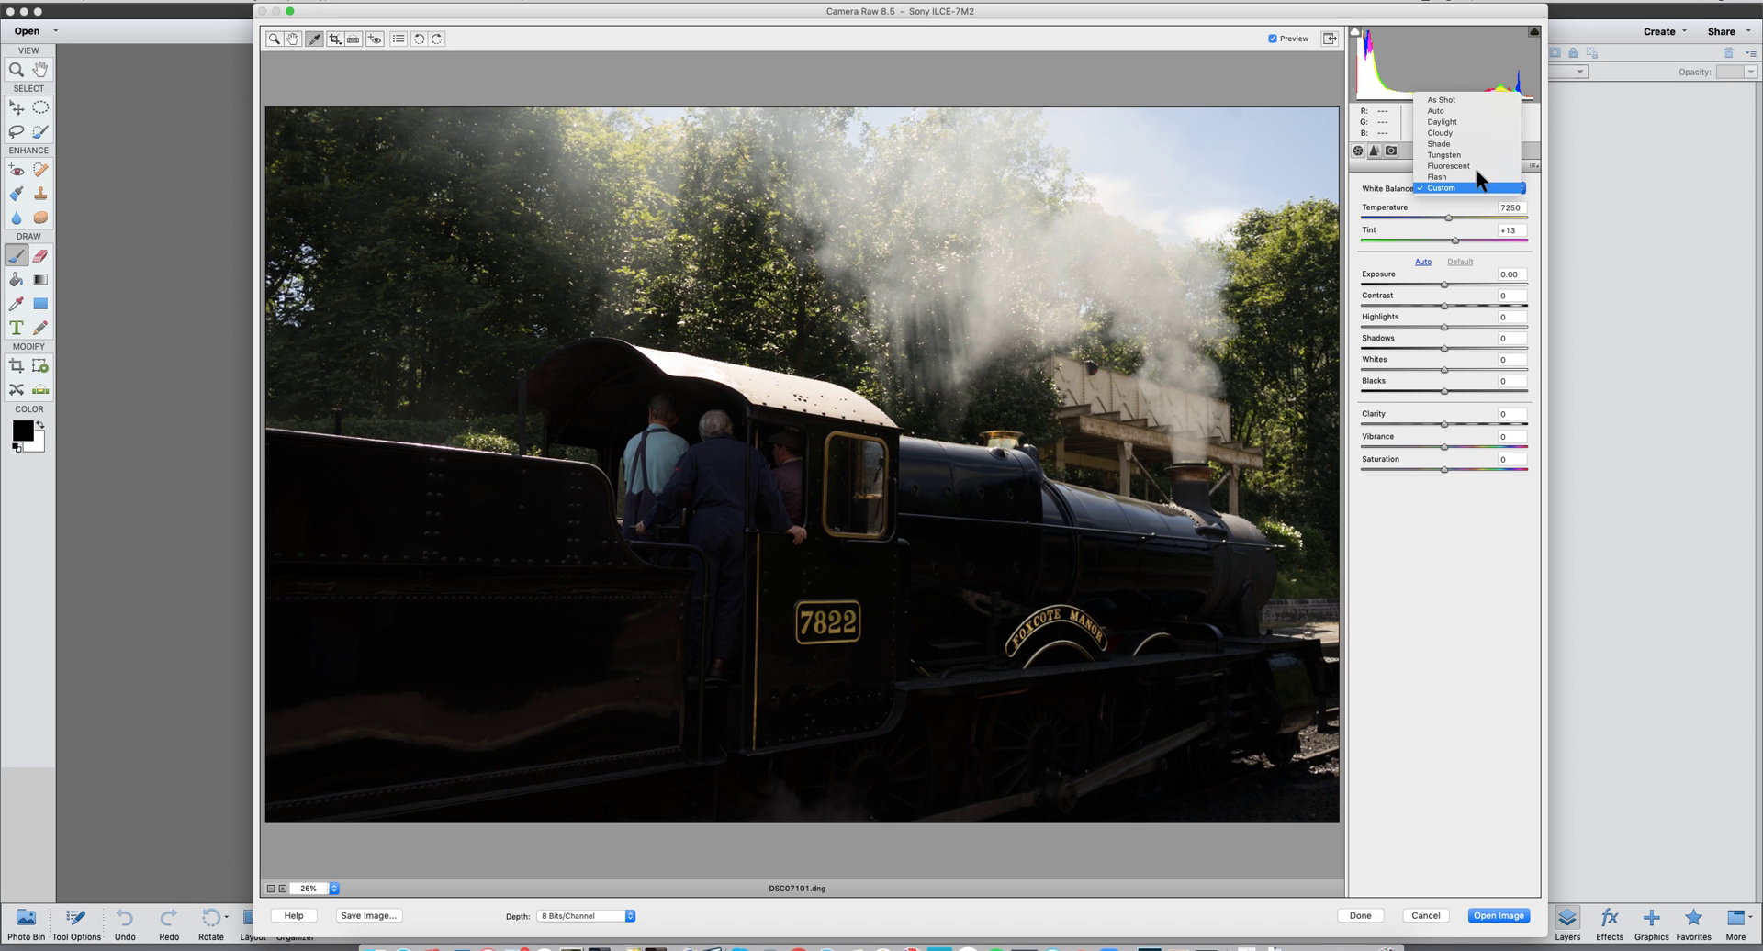
{"action": "left_click", "coordinate": [1447, 132]}
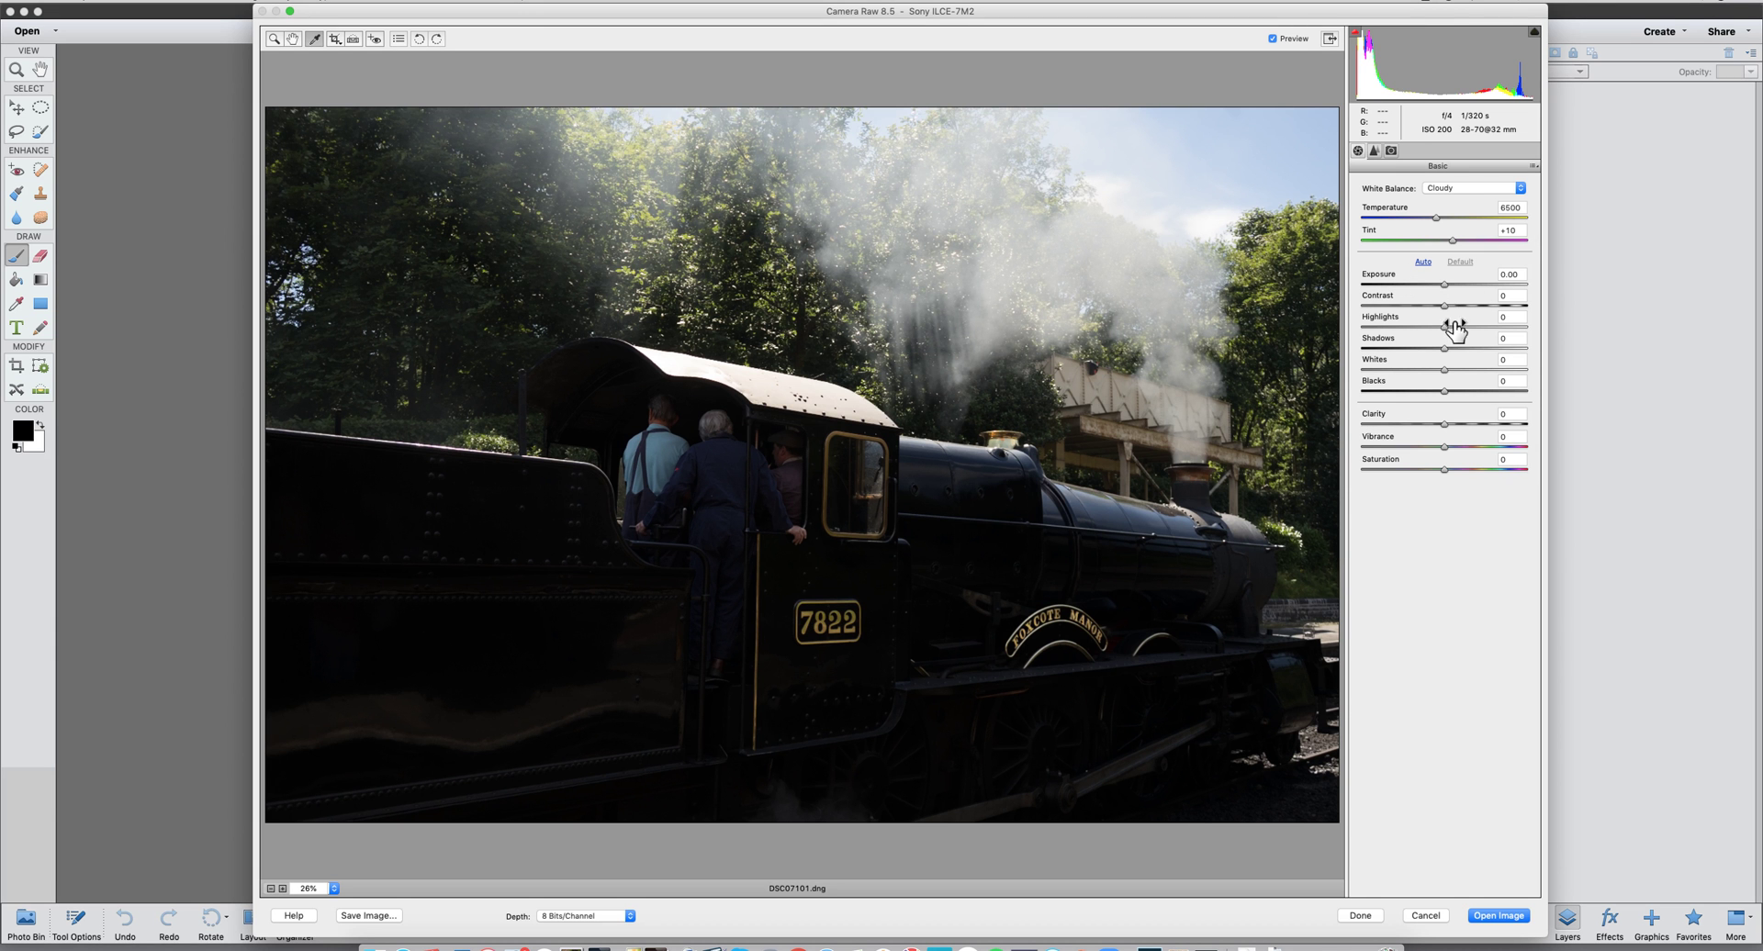
Lower Highlights to -36, and check the photo in full-screen view and with the preview of changes off and on.
{"action": "left_click_drag", "start_coordinate": [1445, 327], "coordinate": [1416, 327]}
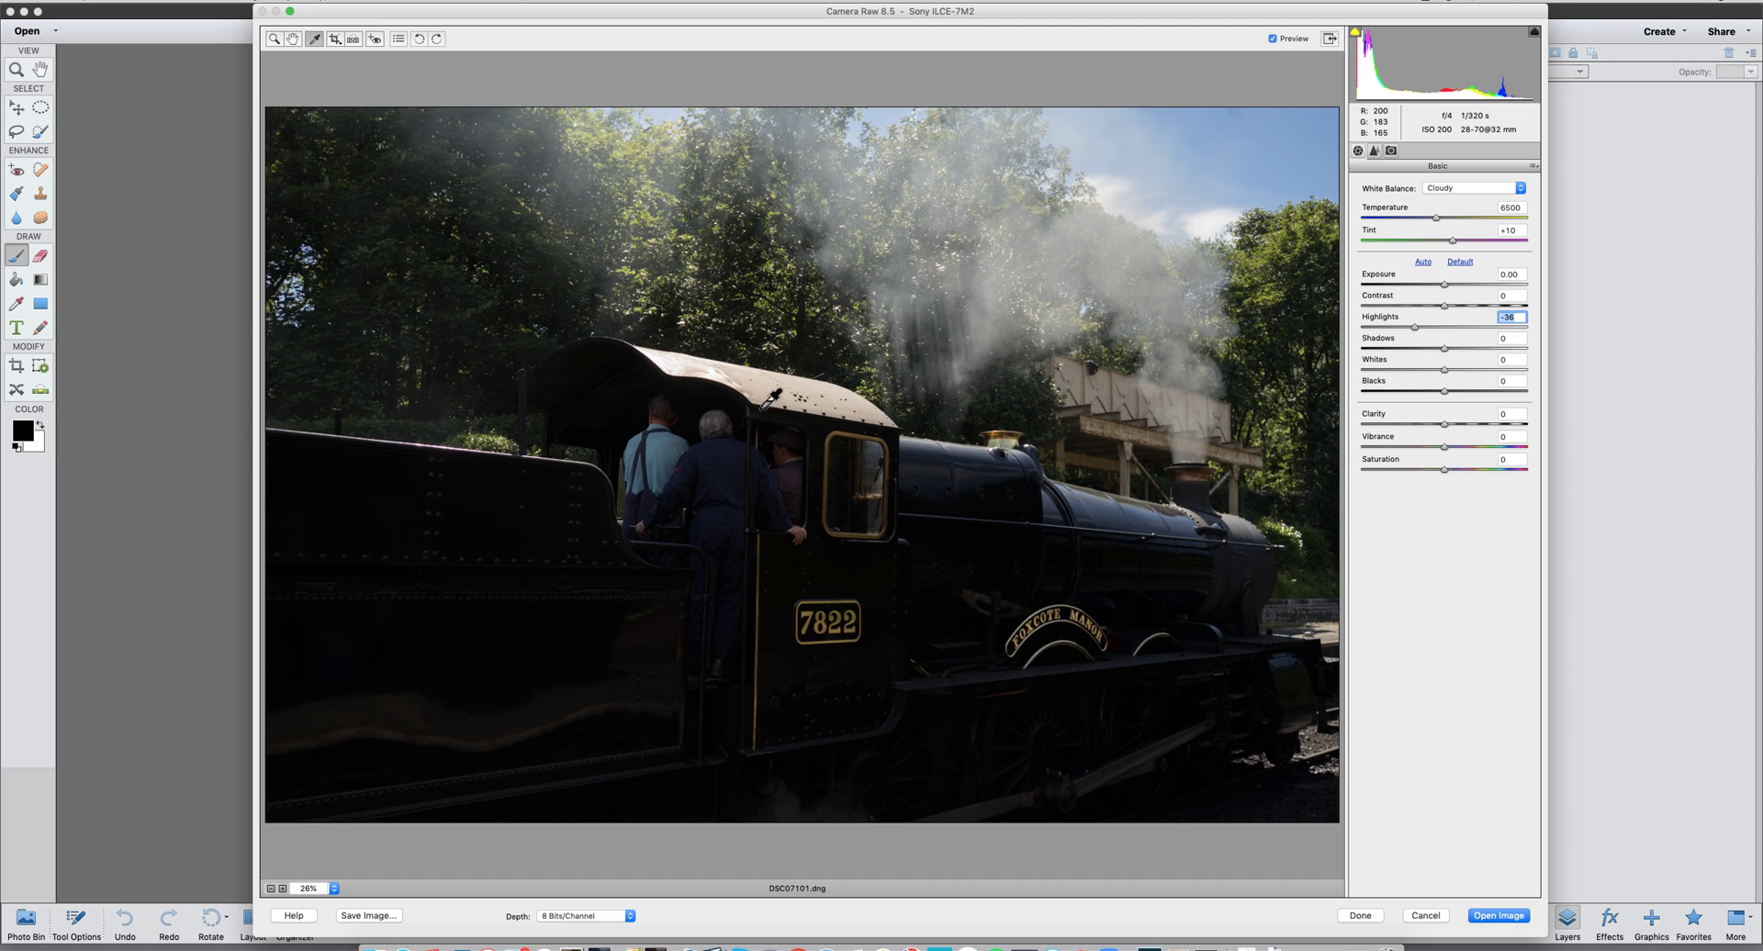
{"action": "left_click", "coordinate": [1330, 38]}
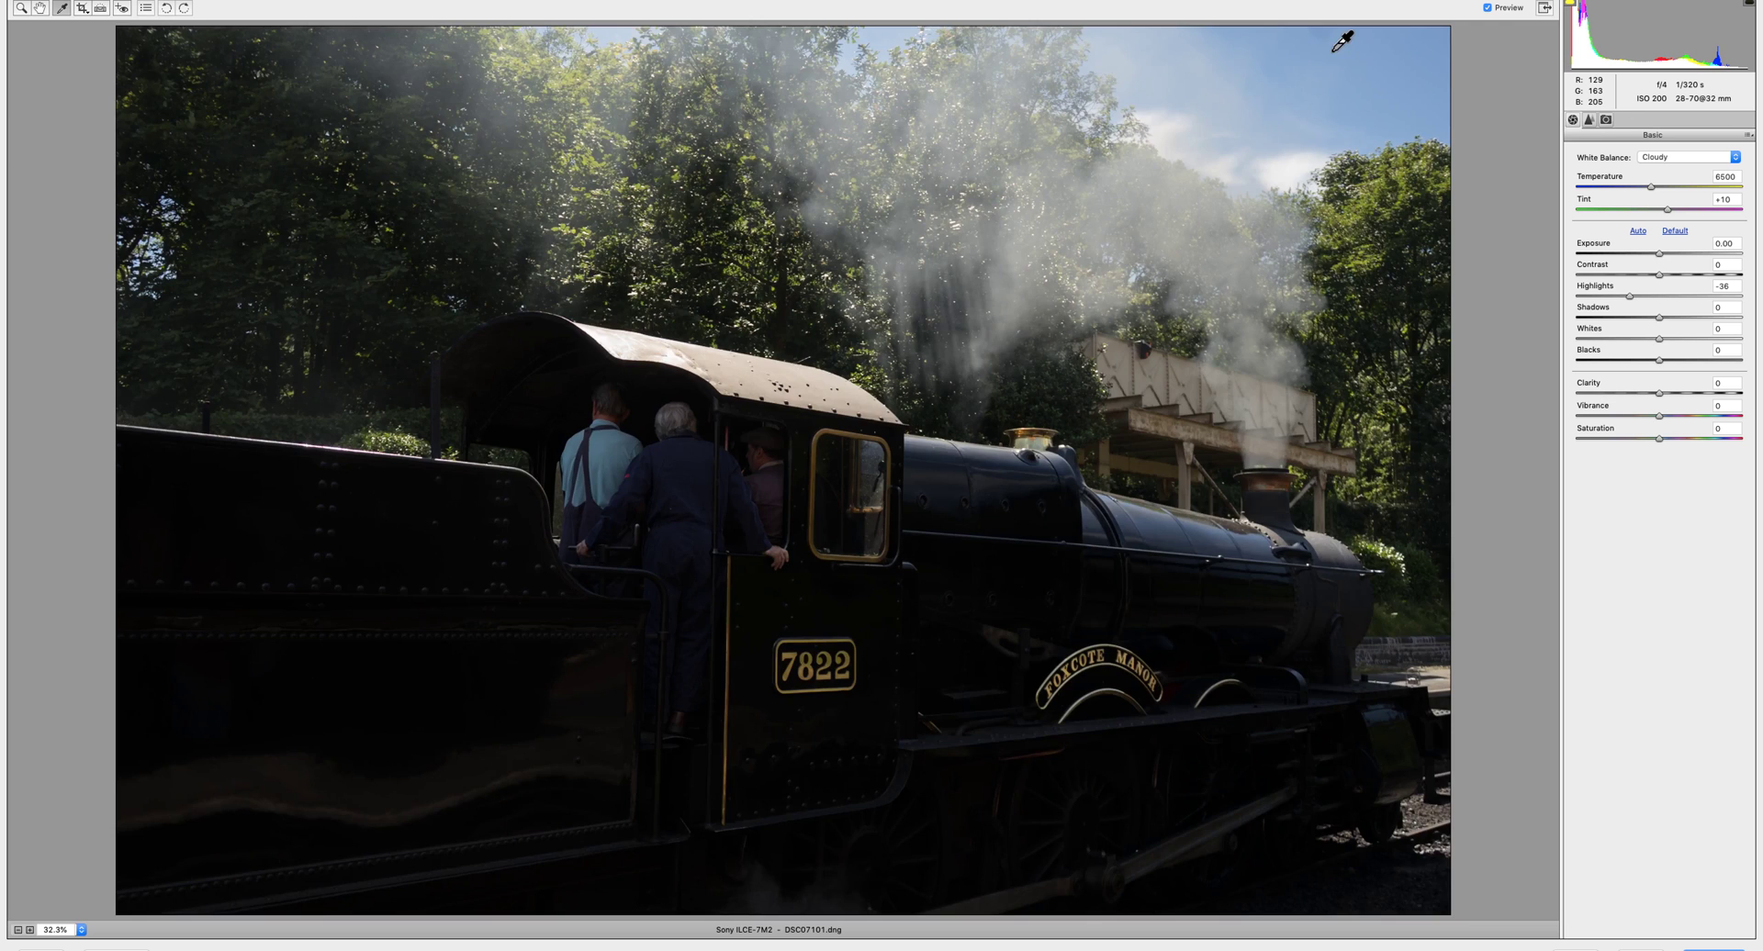
{"action": "left_click", "coordinate": [1542, 8]}
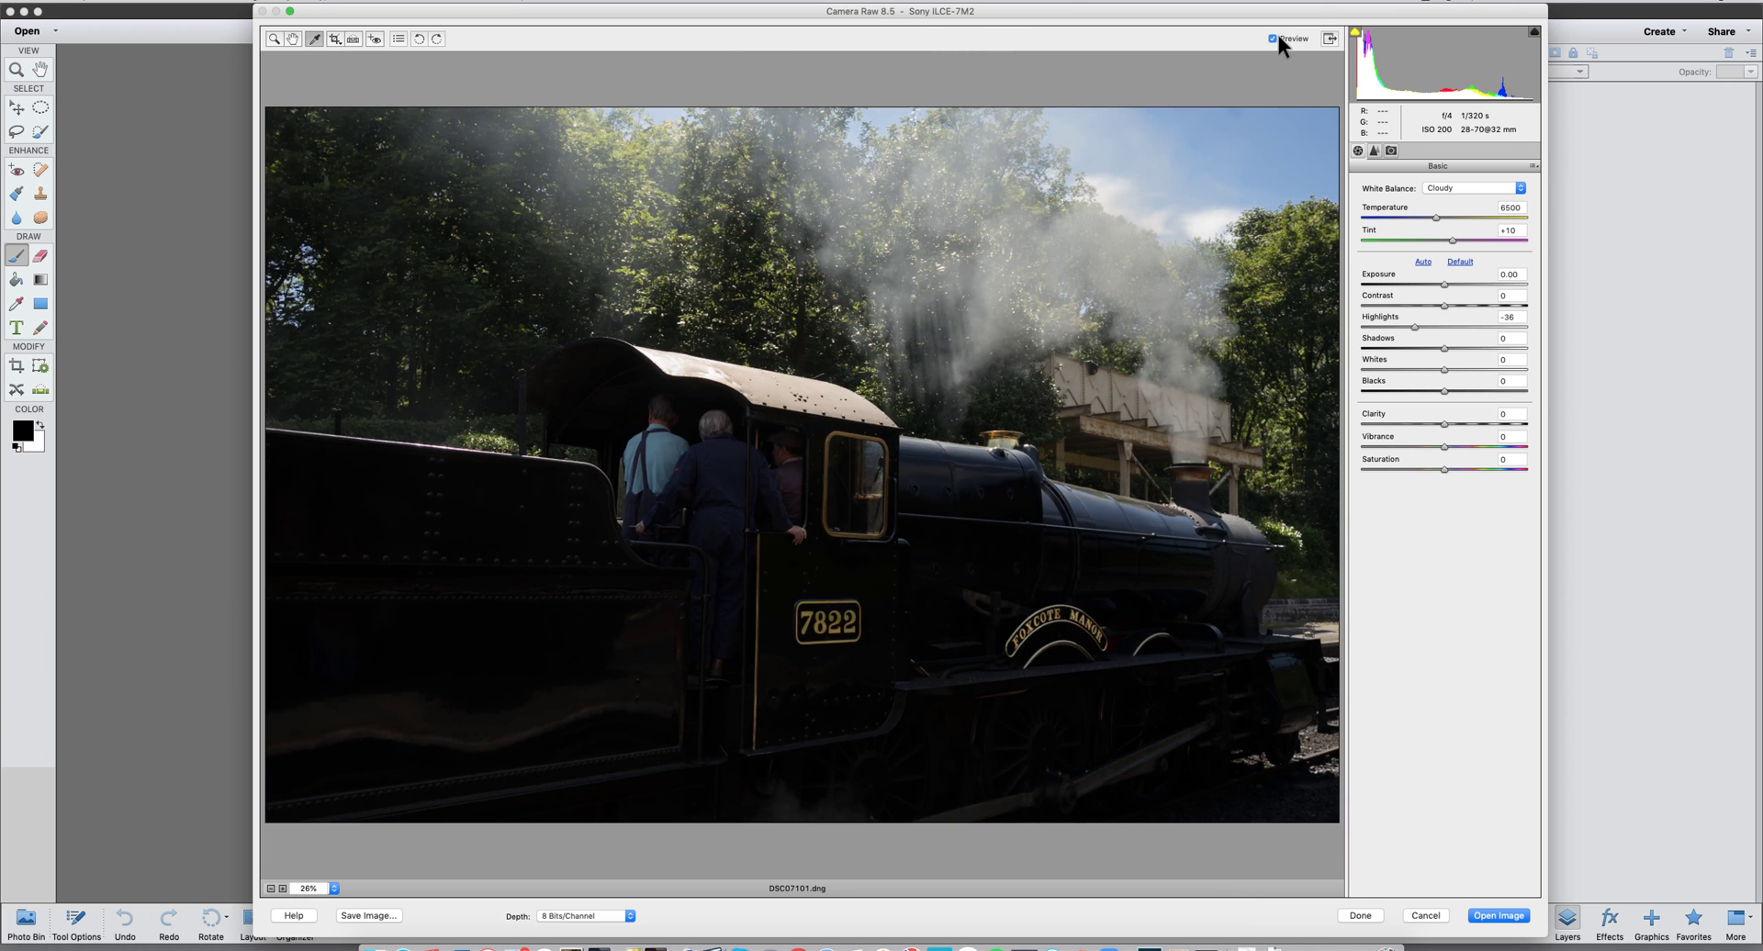
{"action": "left_click", "coordinate": [1272, 39]}
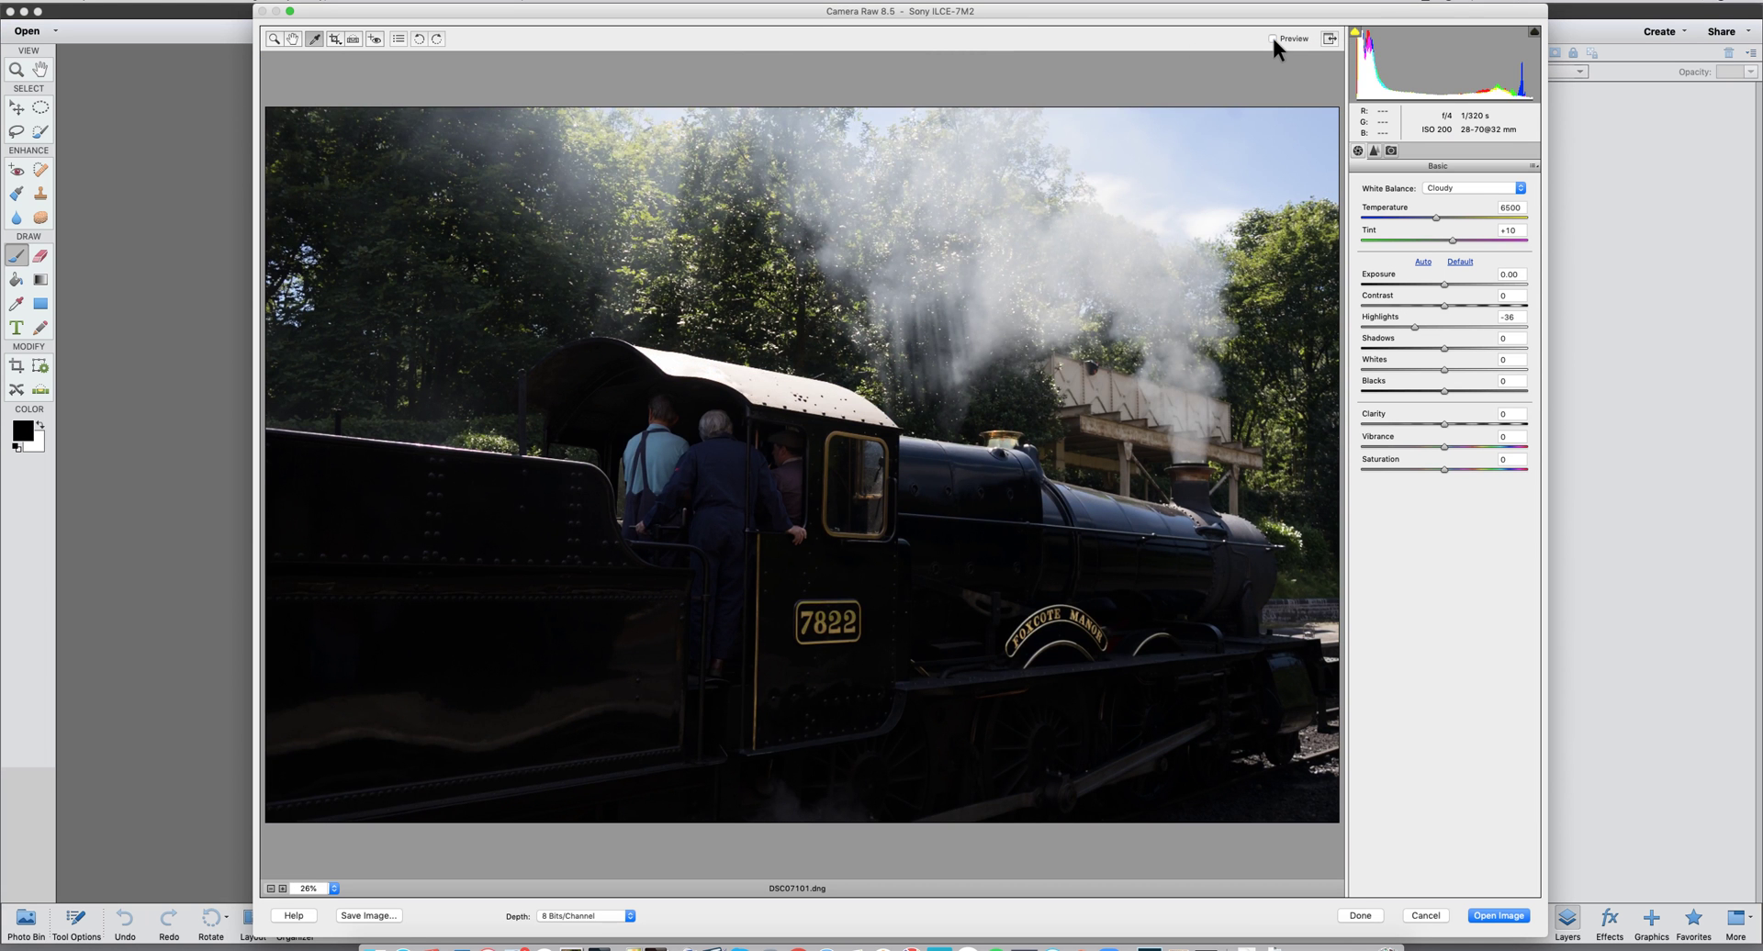
{"action": "left_click", "coordinate": [1273, 38]}
{"action": "left_click", "coordinate": [1272, 39]}
{"action": "left_click", "coordinate": [1273, 39]}
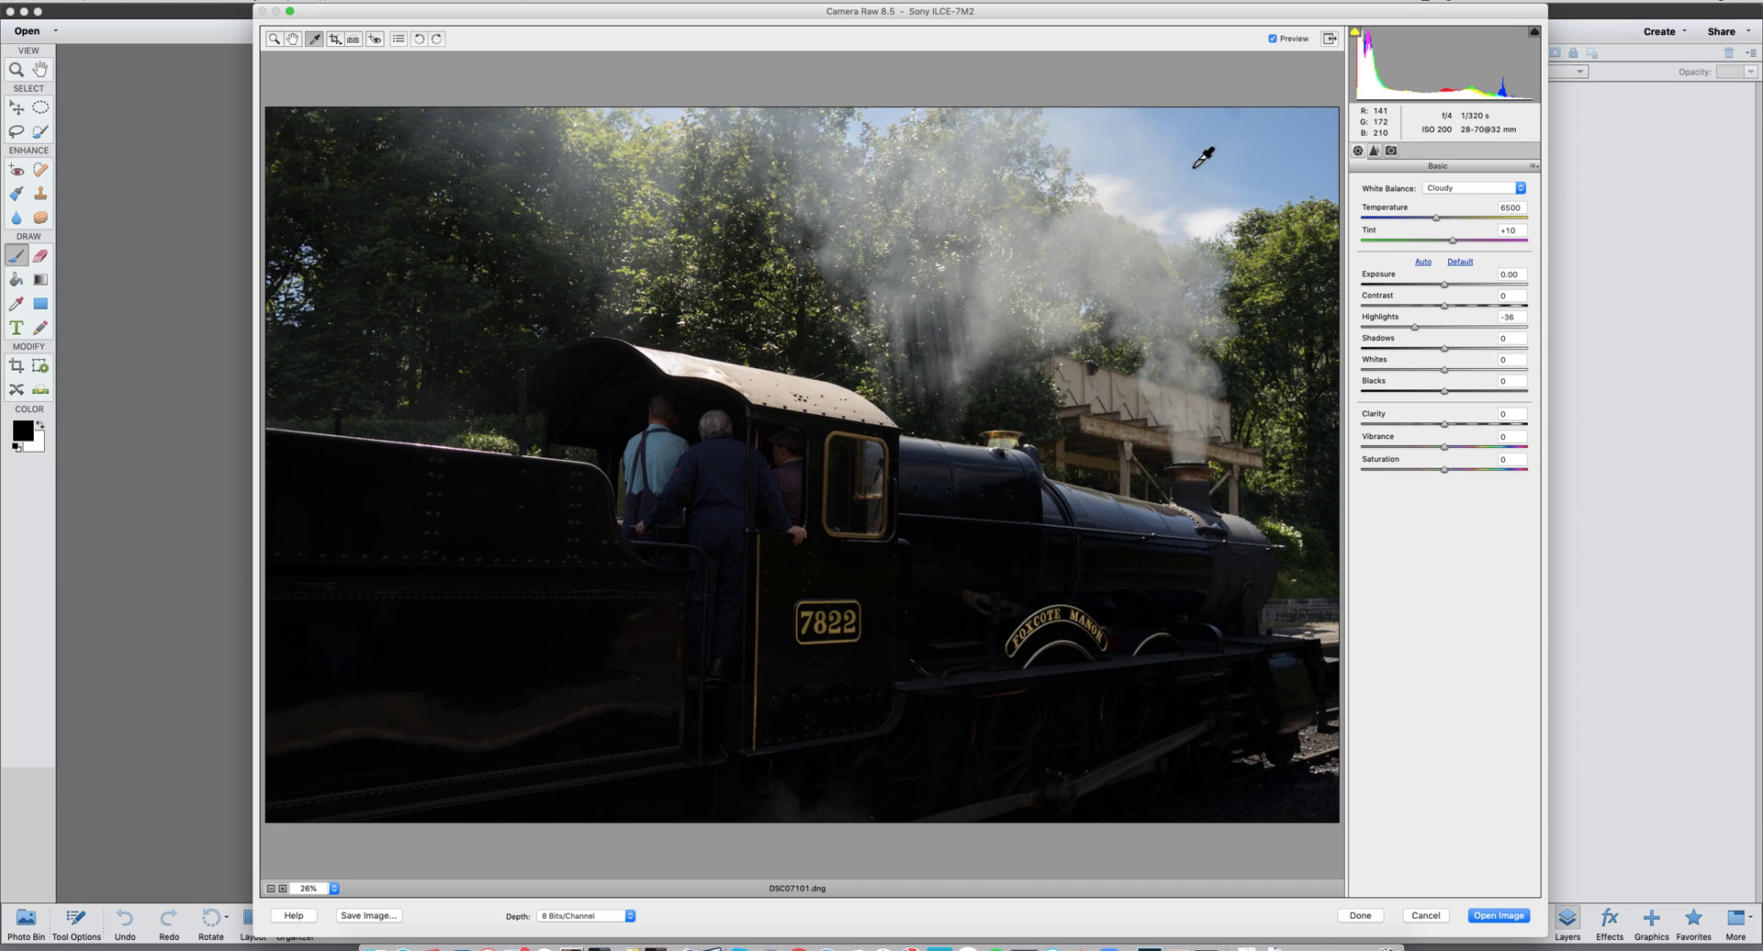
Set Highlights to -27, Shadows to +44 and Clarity to +26 for the locomotive photo.
{"action": "left_click_drag", "start_coordinate": [1415, 327], "coordinate": [1423, 327]}
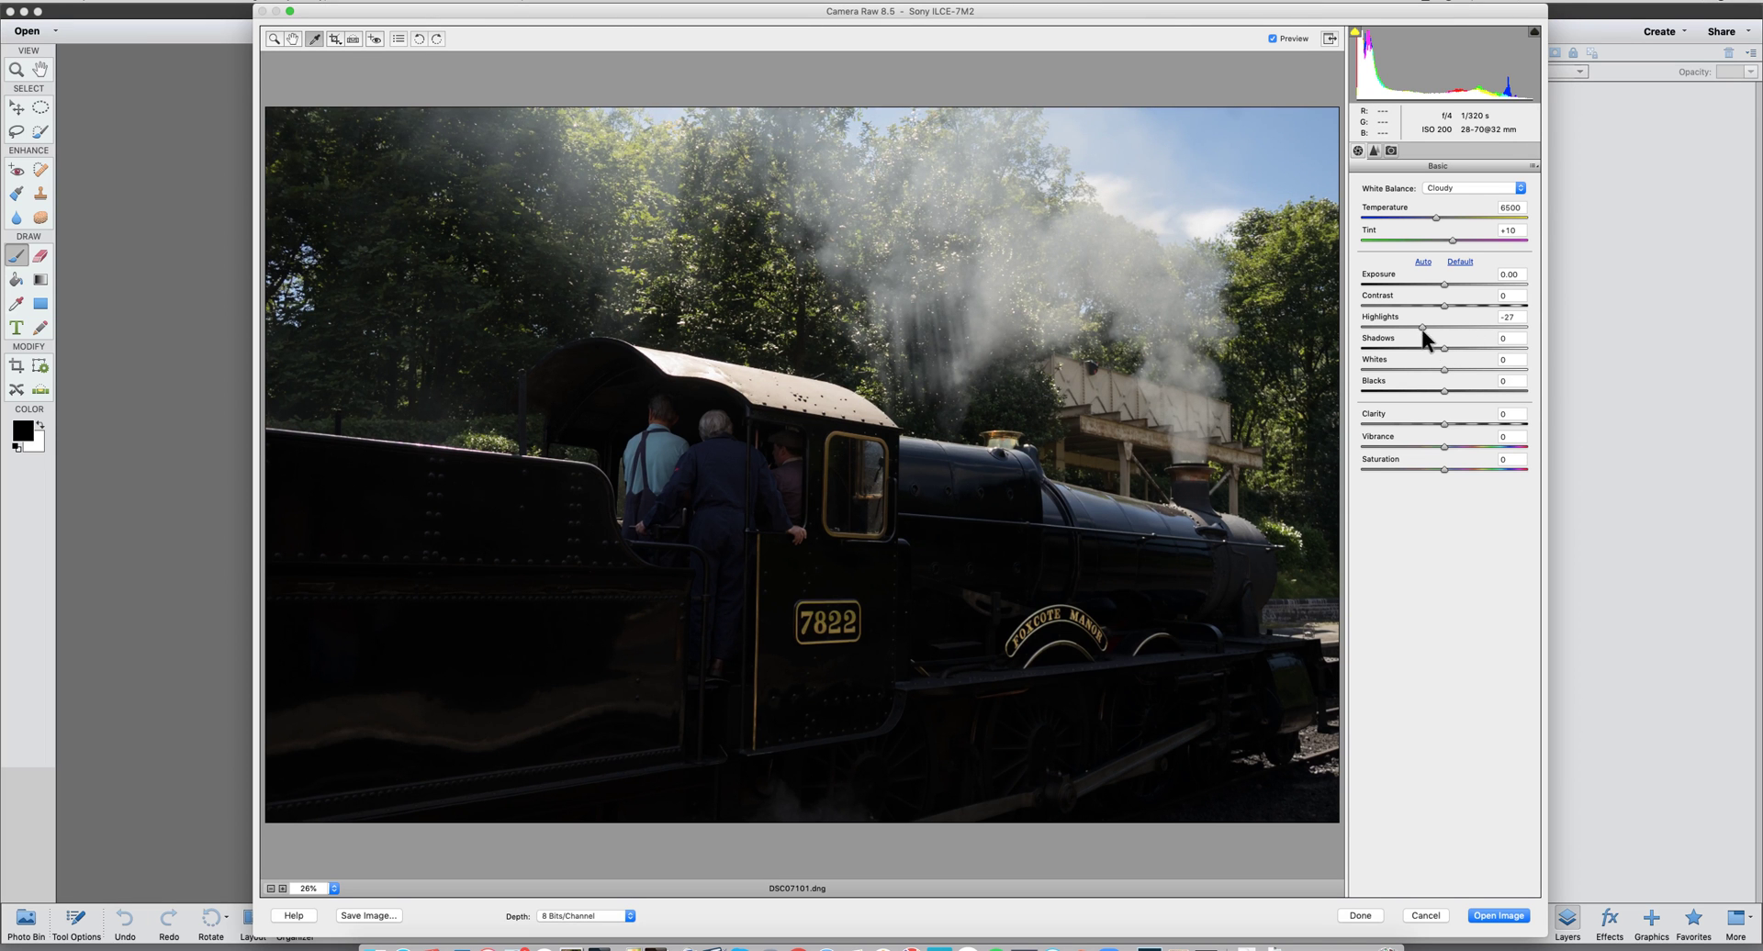
{"action": "left_click_drag", "start_coordinate": [1451, 349], "coordinate": [1482, 351]}
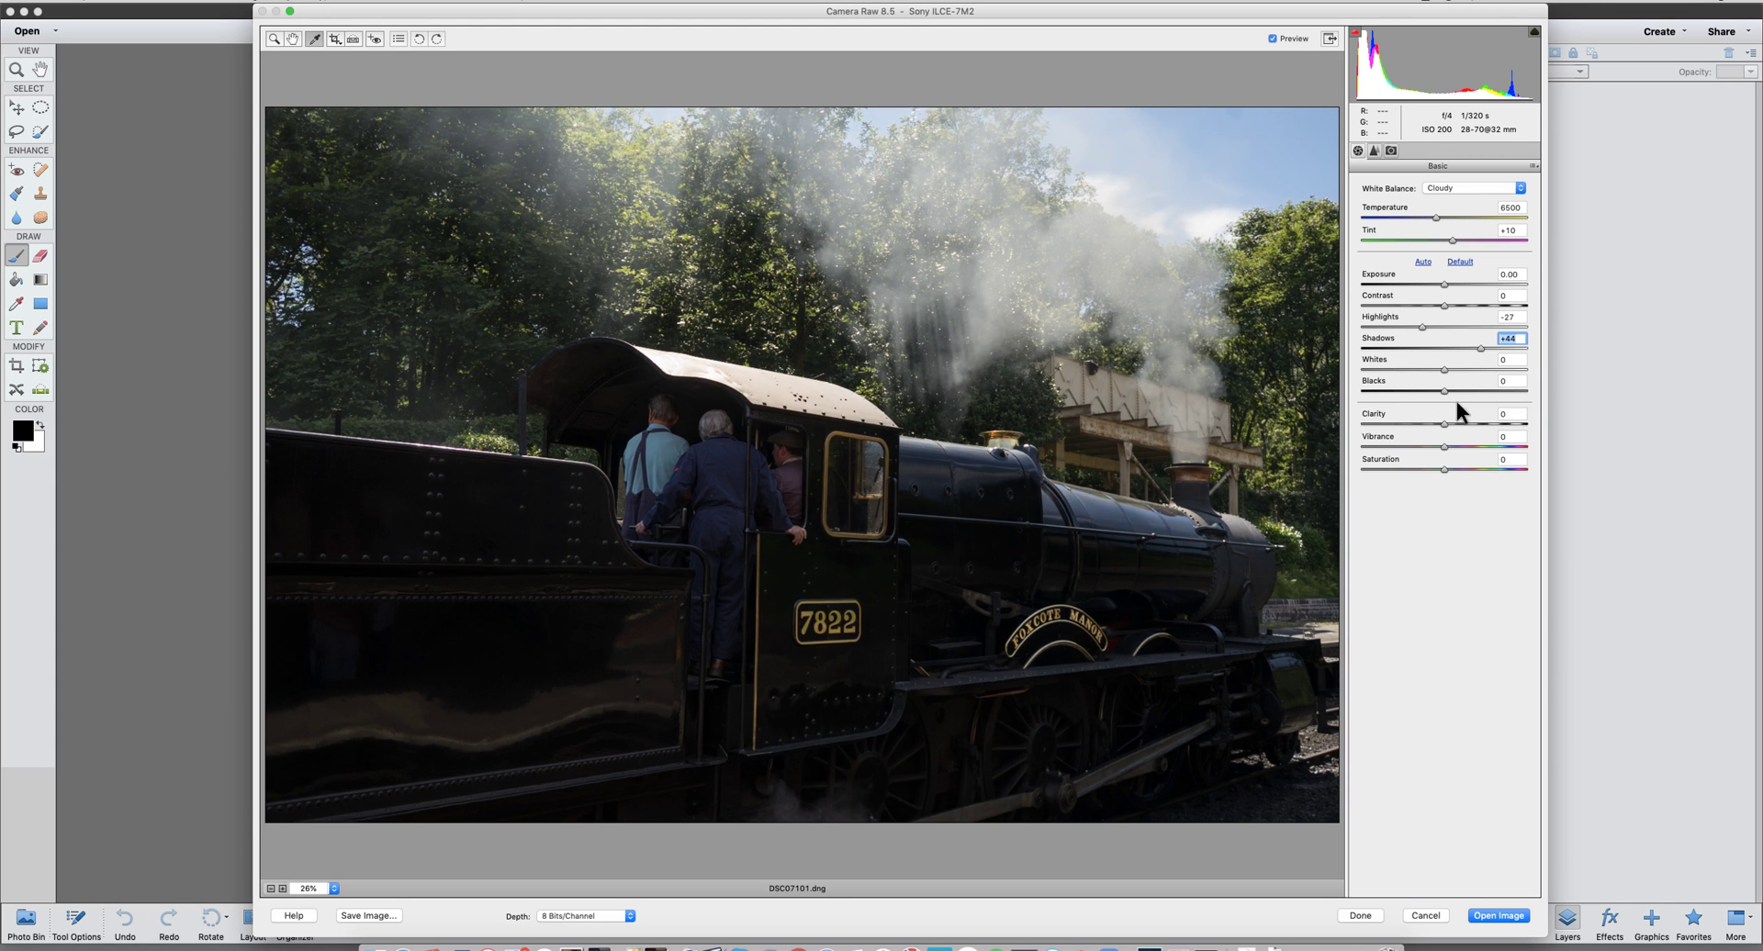
{"action": "left_click_drag", "start_coordinate": [1444, 422], "coordinate": [1459, 424]}
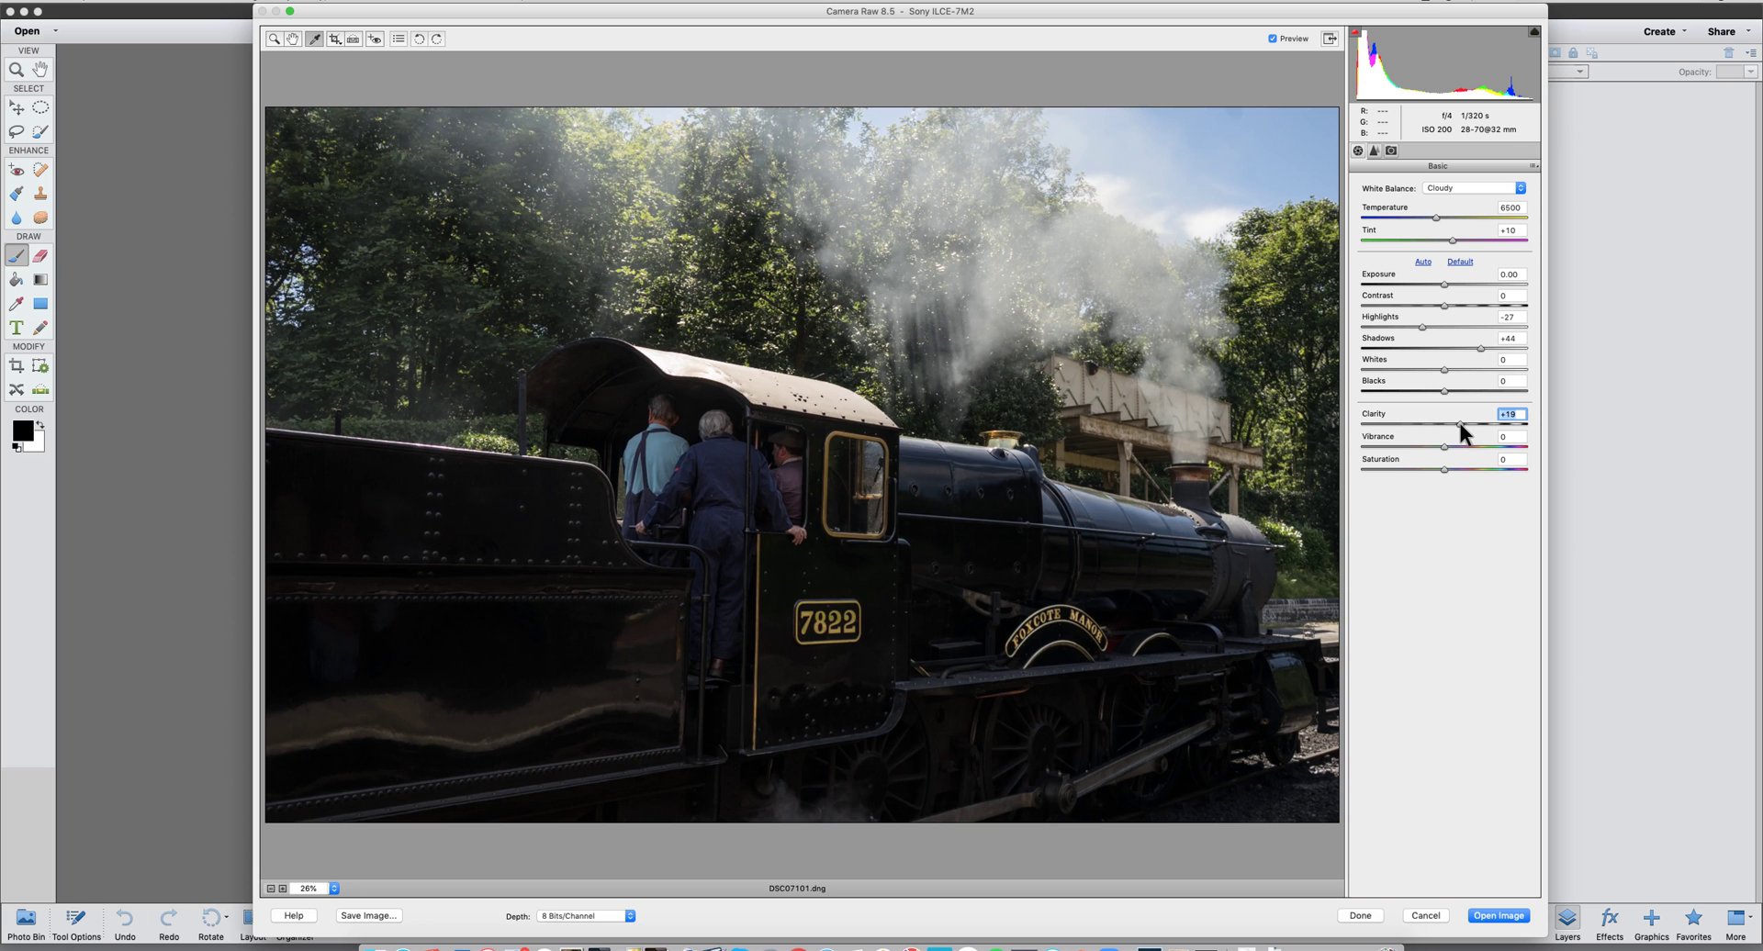
{"action": "left_click_drag", "start_coordinate": [1464, 428], "coordinate": [1466, 430]}
Examine the sharpening and noise reduction settings, the camera profile choices and the process versions, and return to the Basic adjustments.
{"action": "left_click", "coordinate": [1374, 151]}
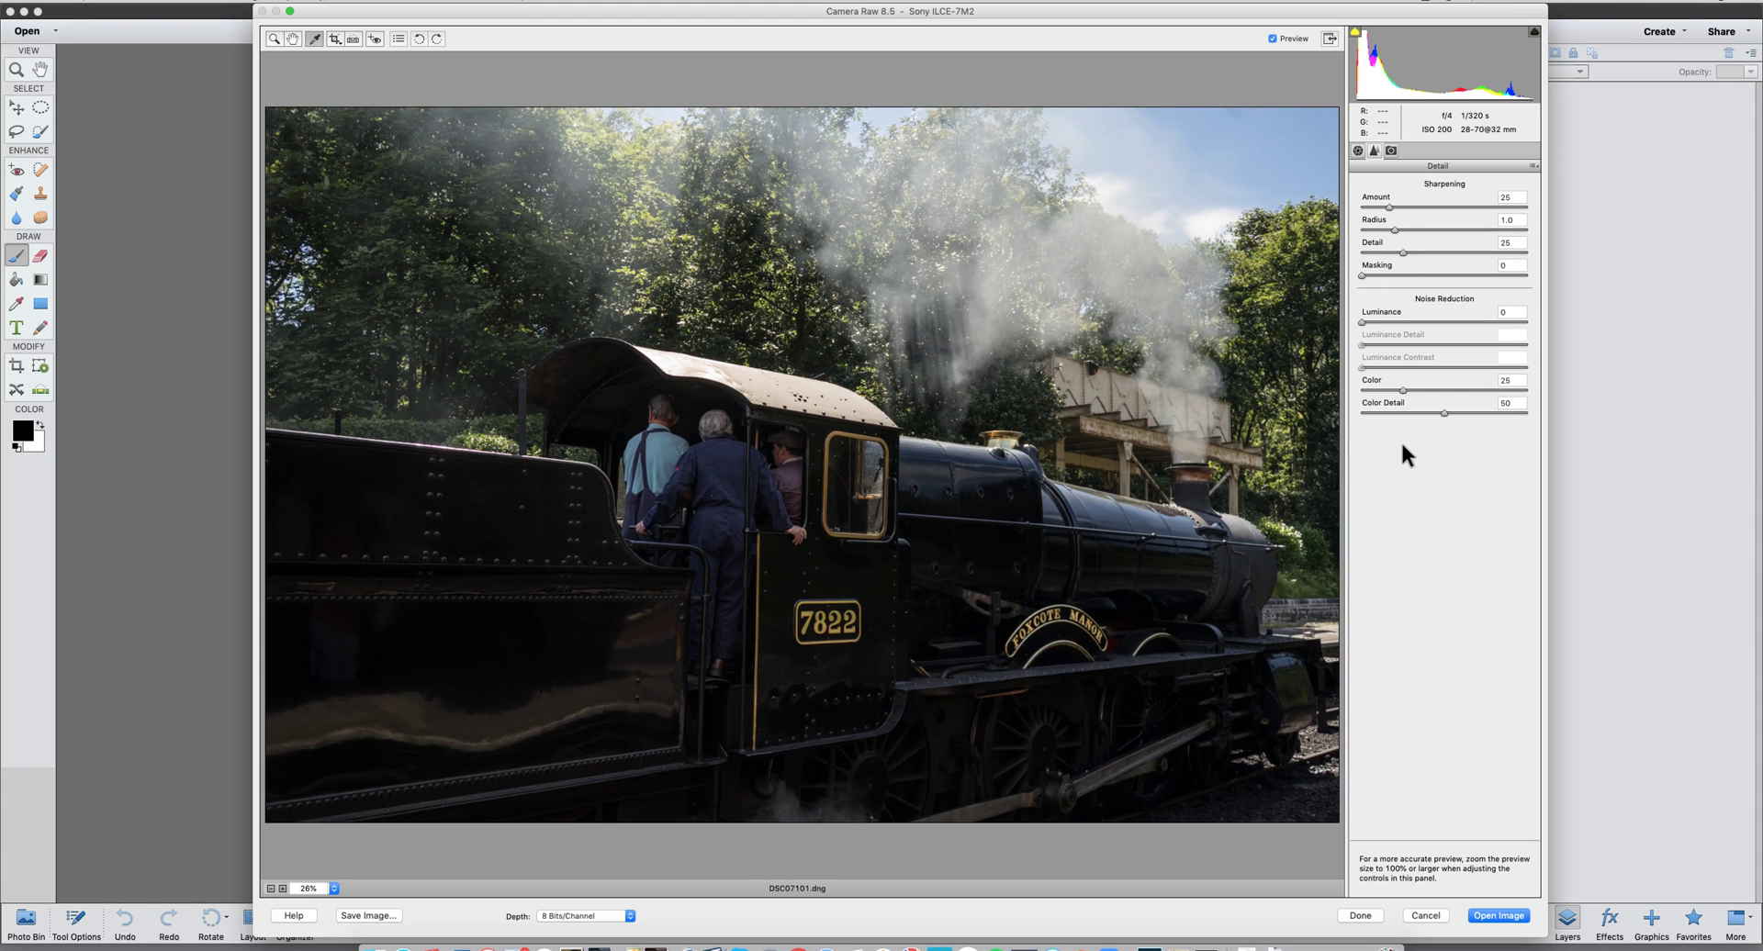
{"action": "left_click", "coordinate": [1392, 151]}
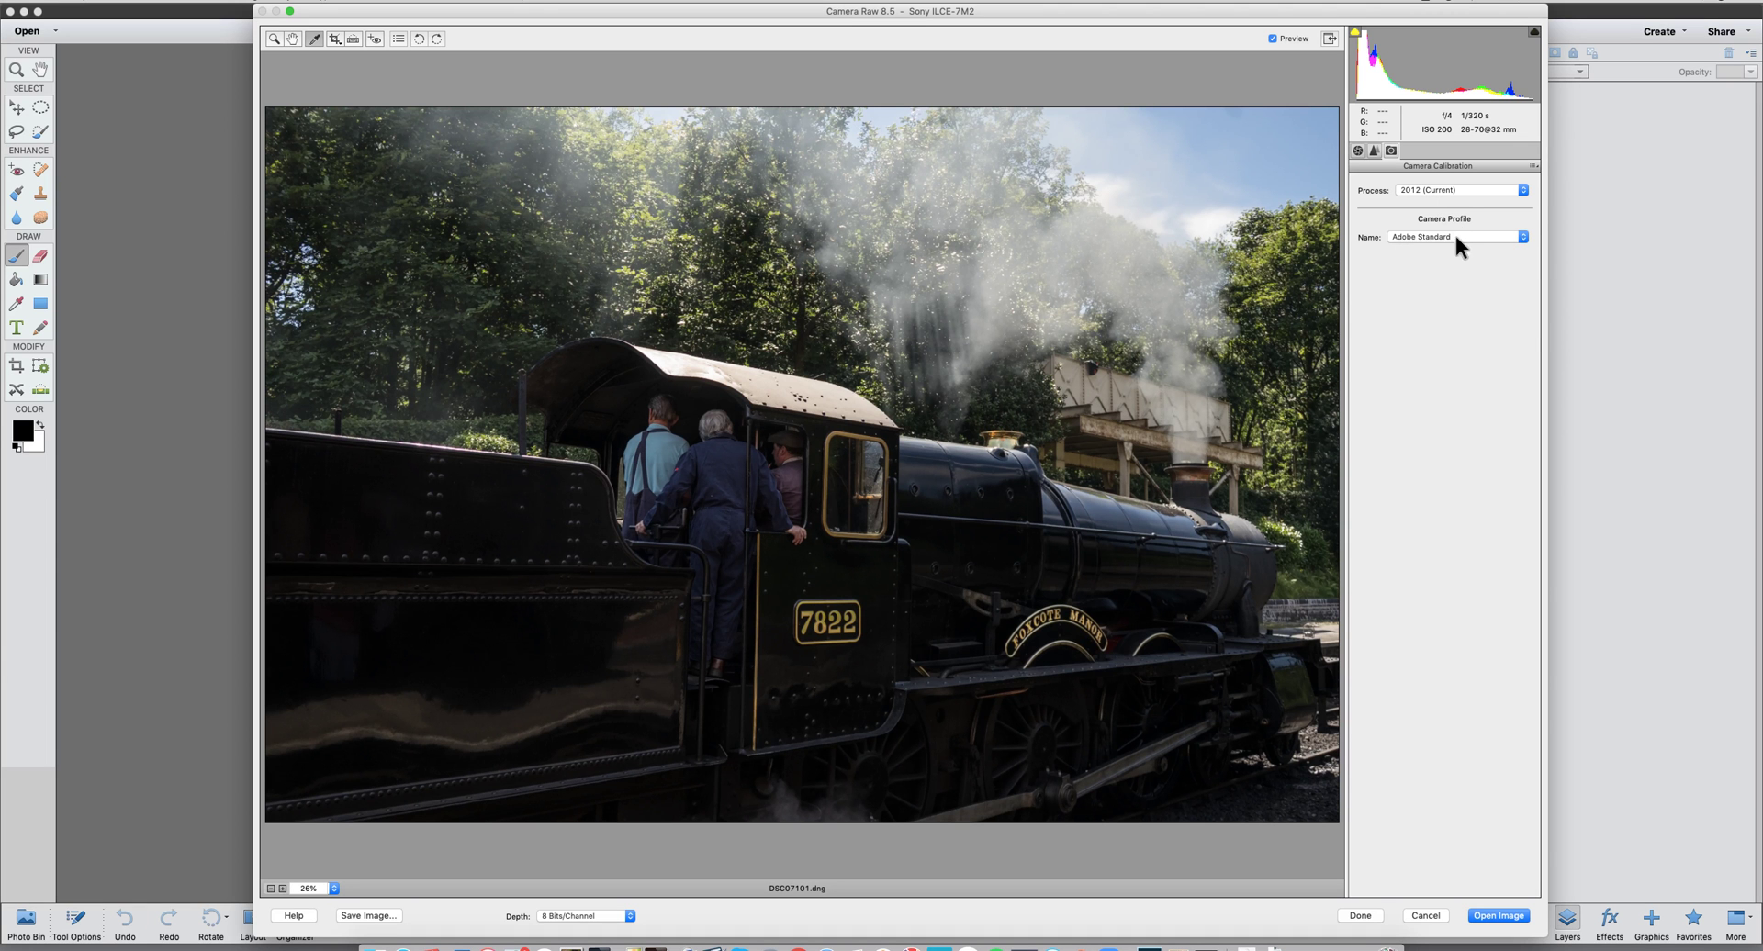
{"action": "left_click", "coordinate": [1521, 237]}
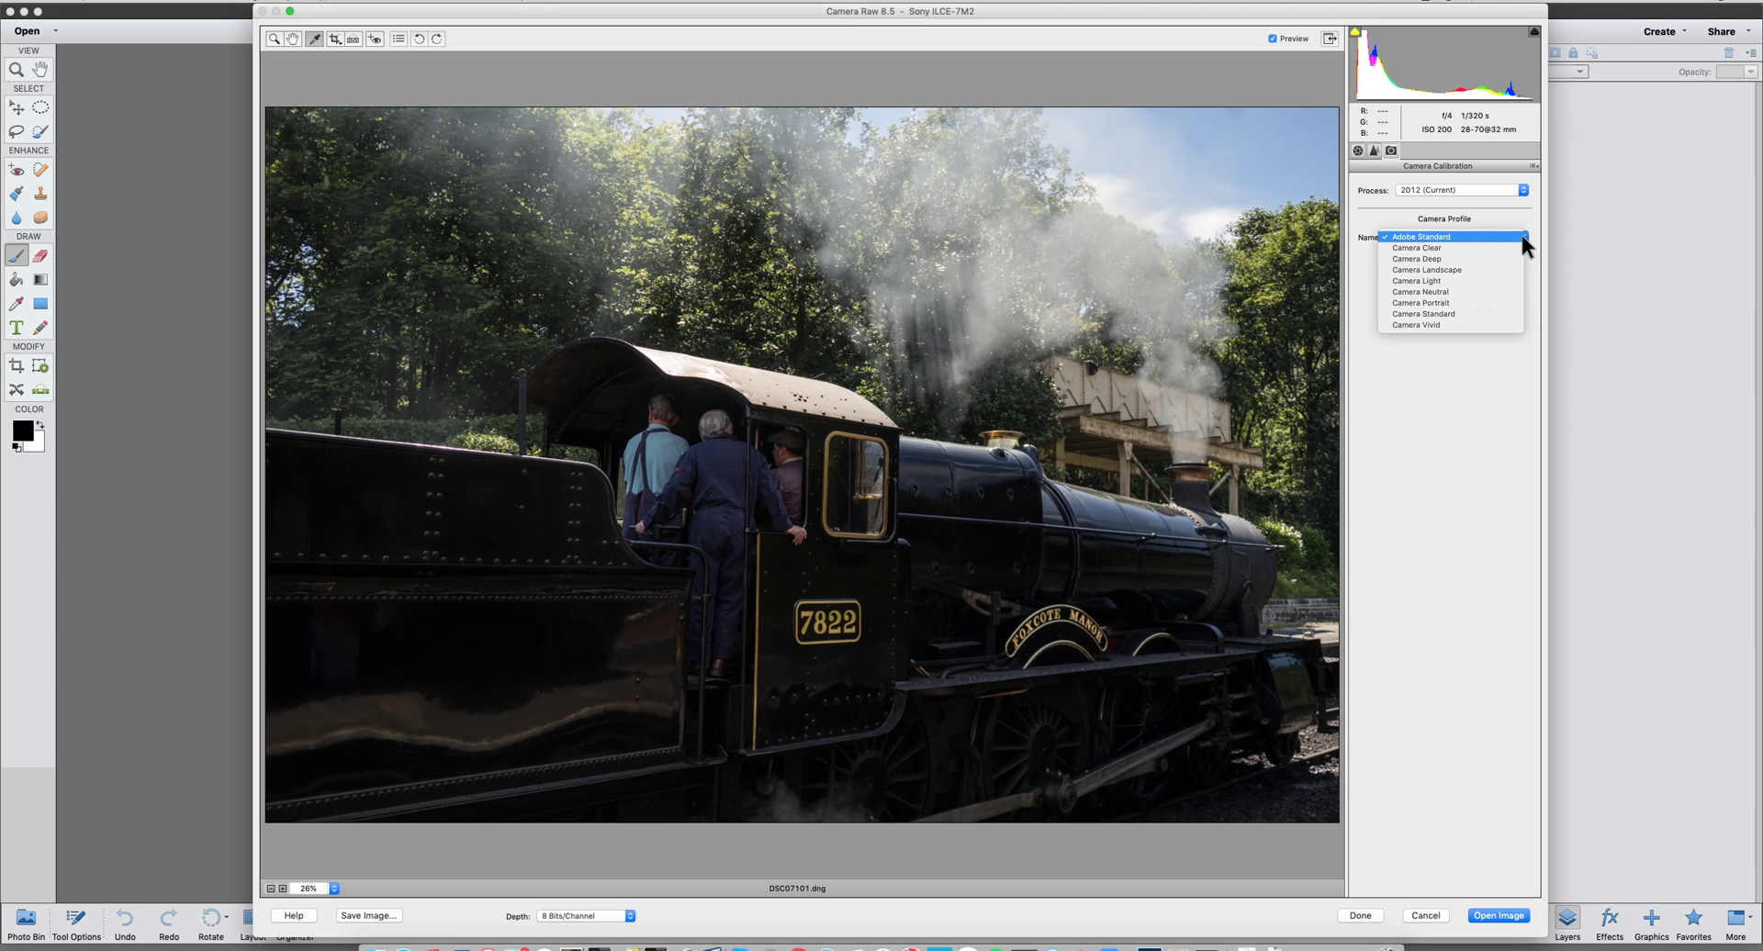
{"action": "left_click", "coordinate": [1522, 235]}
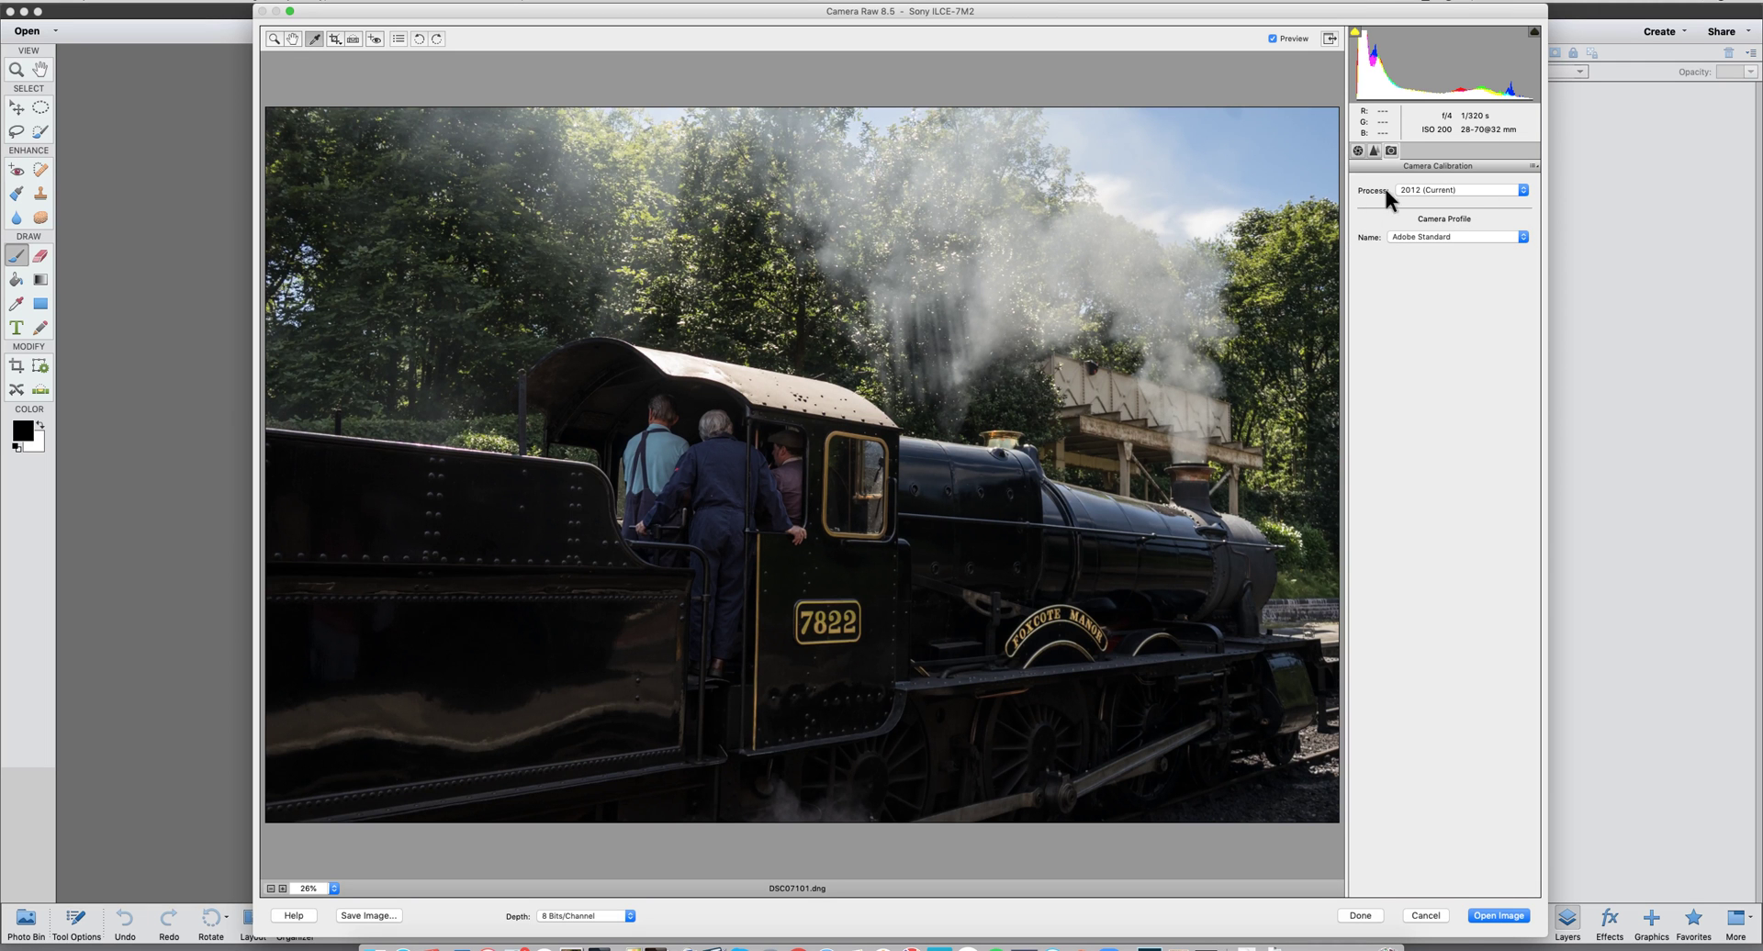
{"action": "left_click", "coordinate": [1526, 190]}
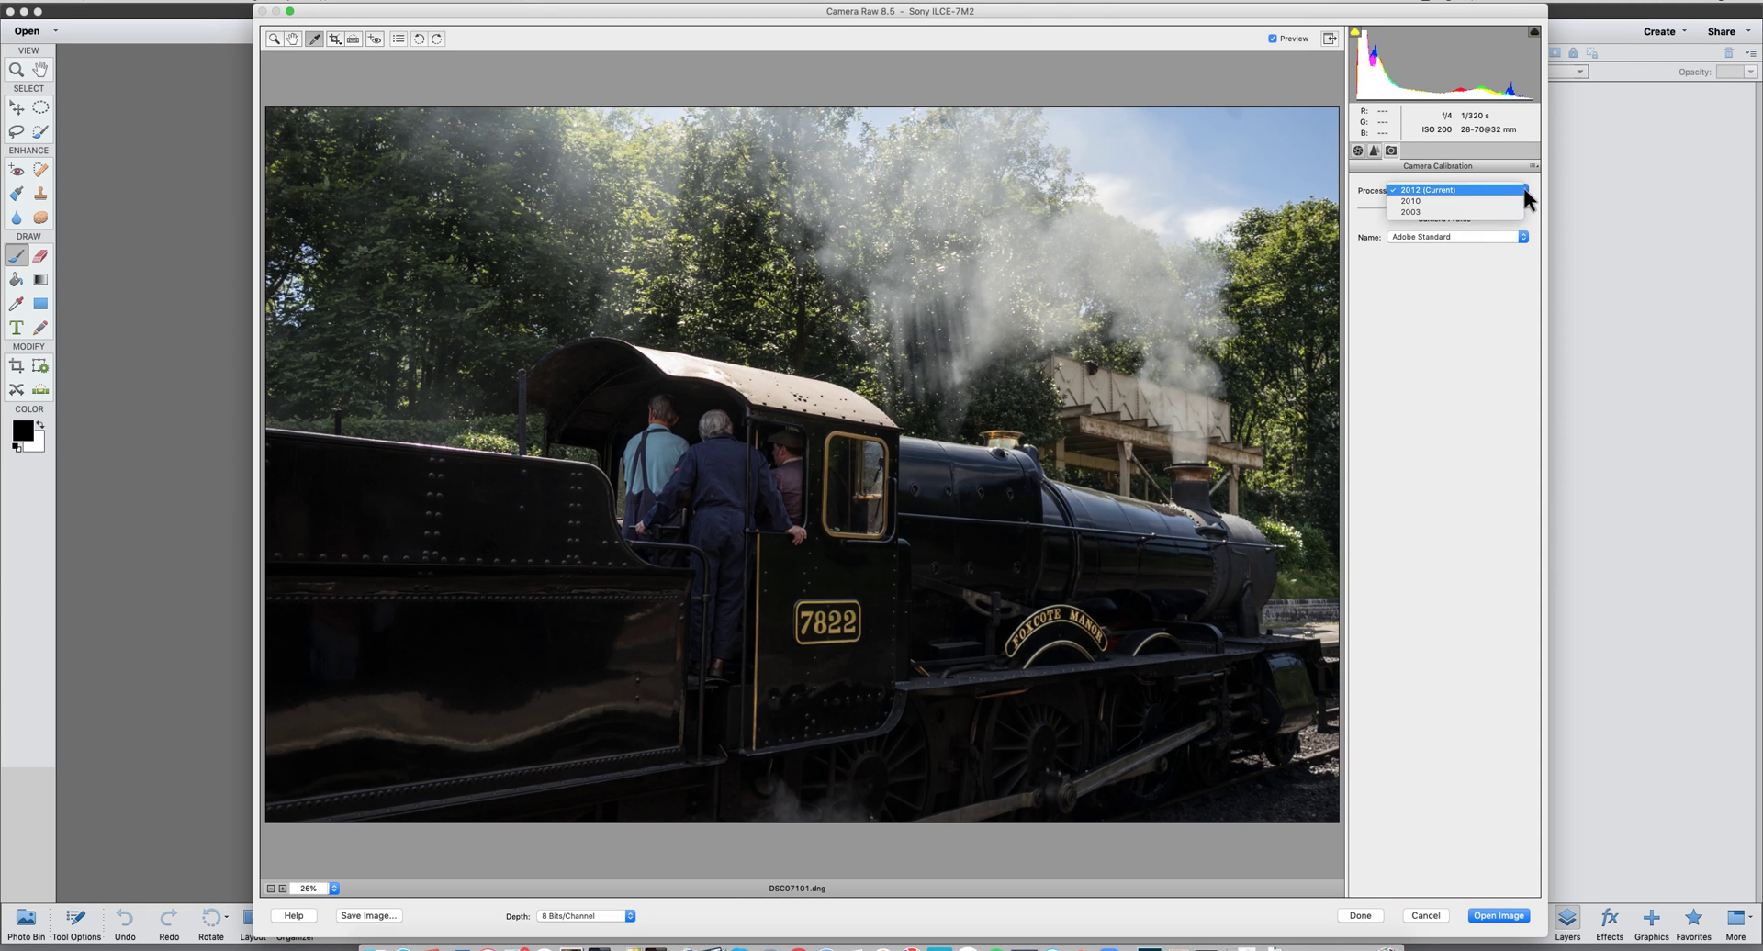
{"action": "left_click", "coordinate": [1522, 185]}
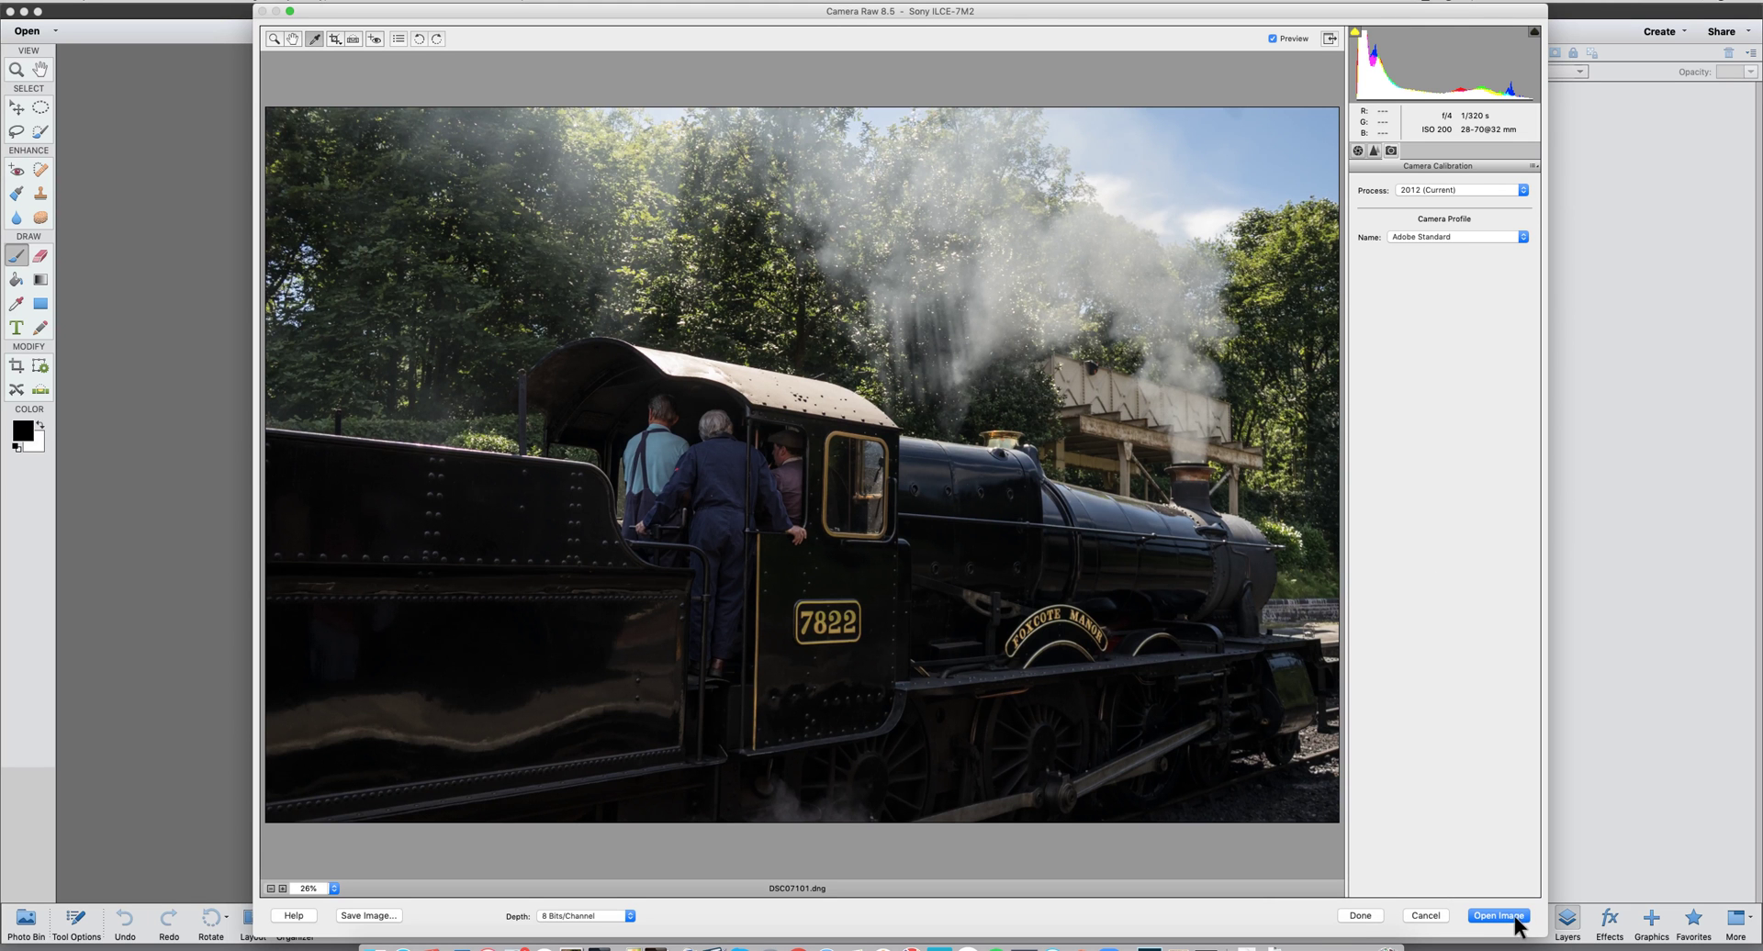
{"action": "left_click", "coordinate": [1358, 149]}
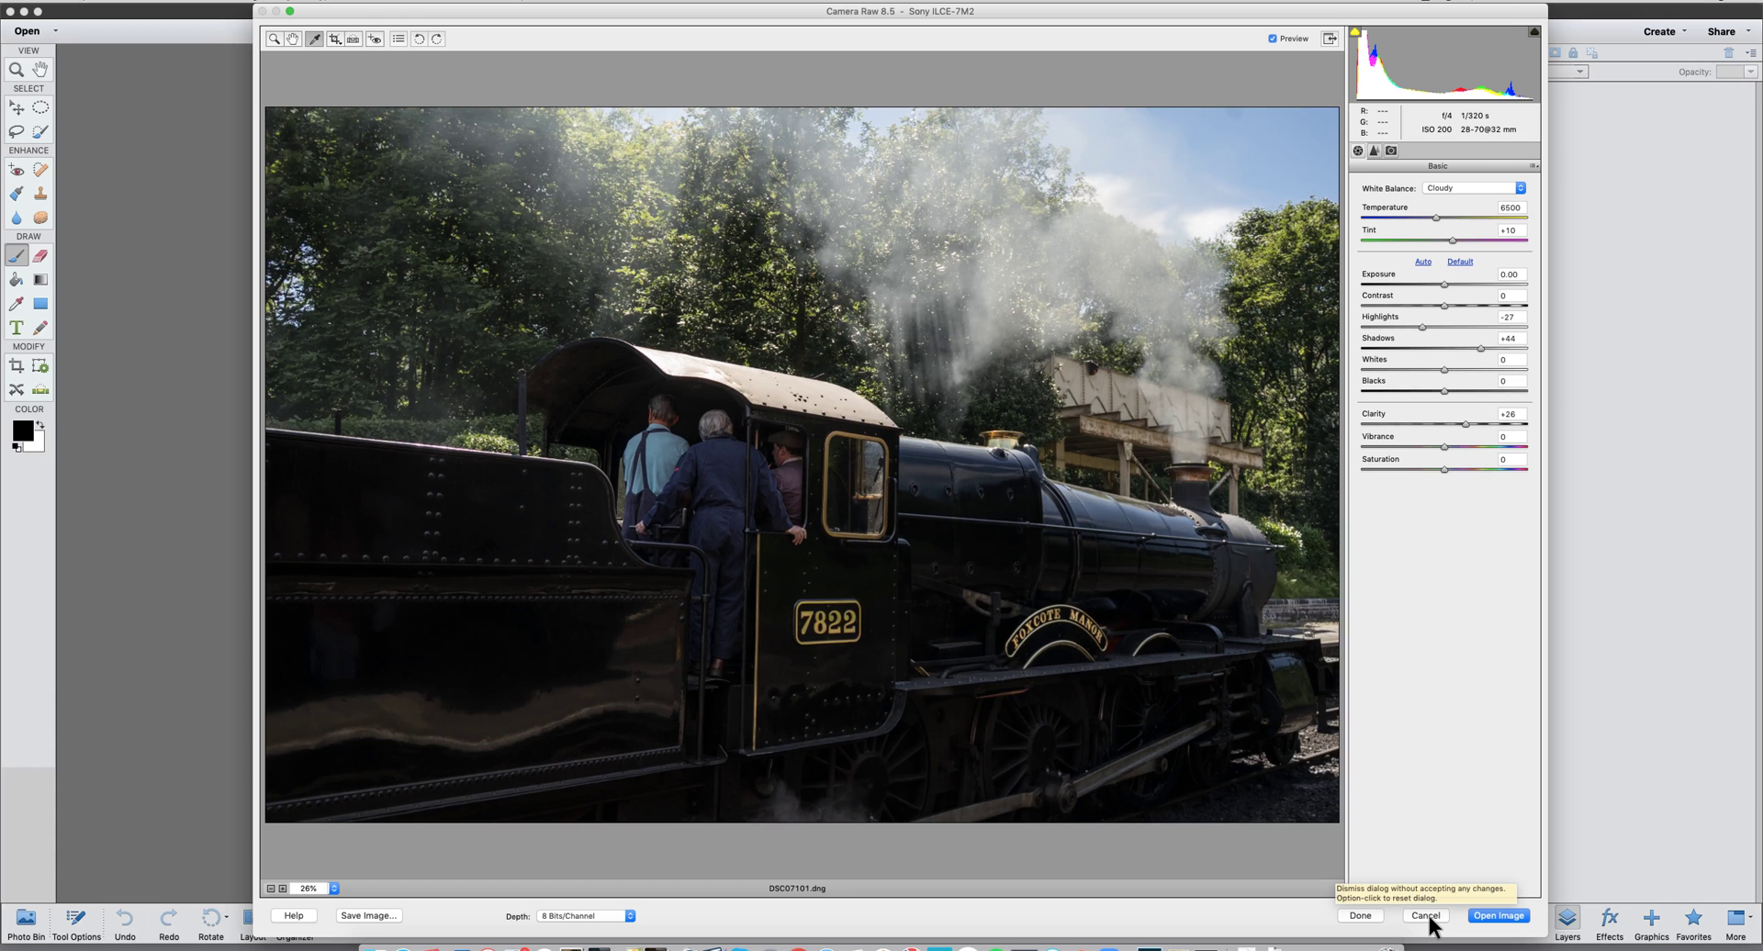
Open the adjusted raw photo in the editor and duplicate its Background layer as Background copy.
{"action": "left_click", "coordinate": [1511, 920]}
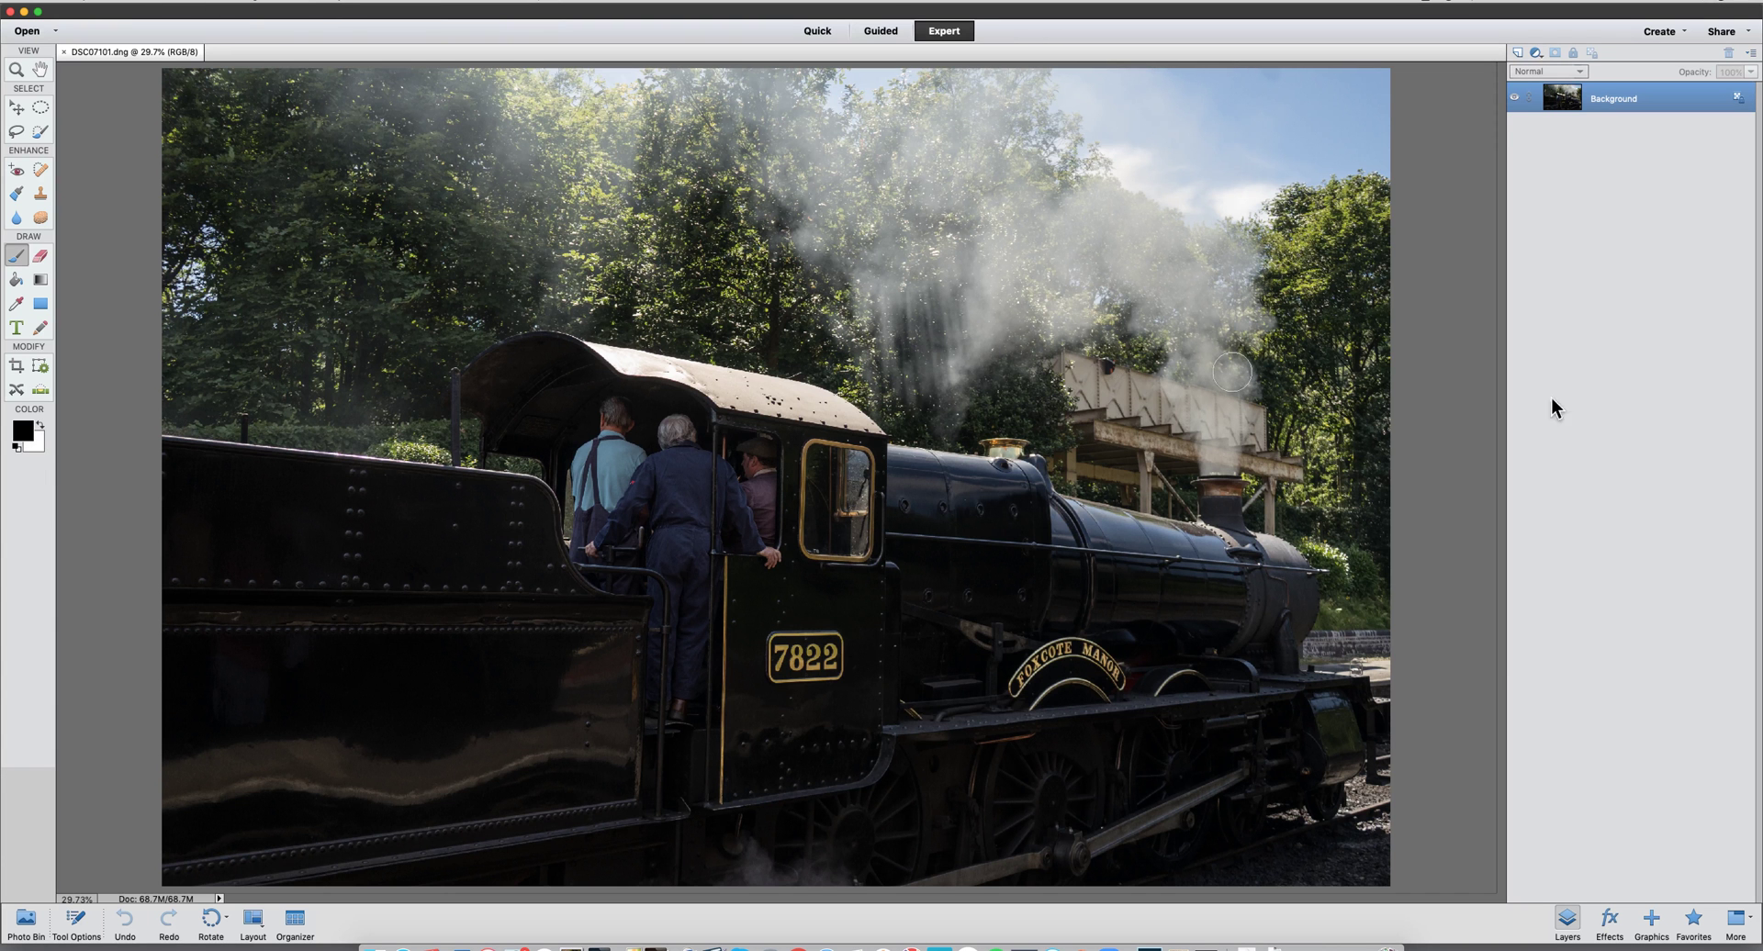
{"action": "right_click", "coordinate": [1641, 96]}
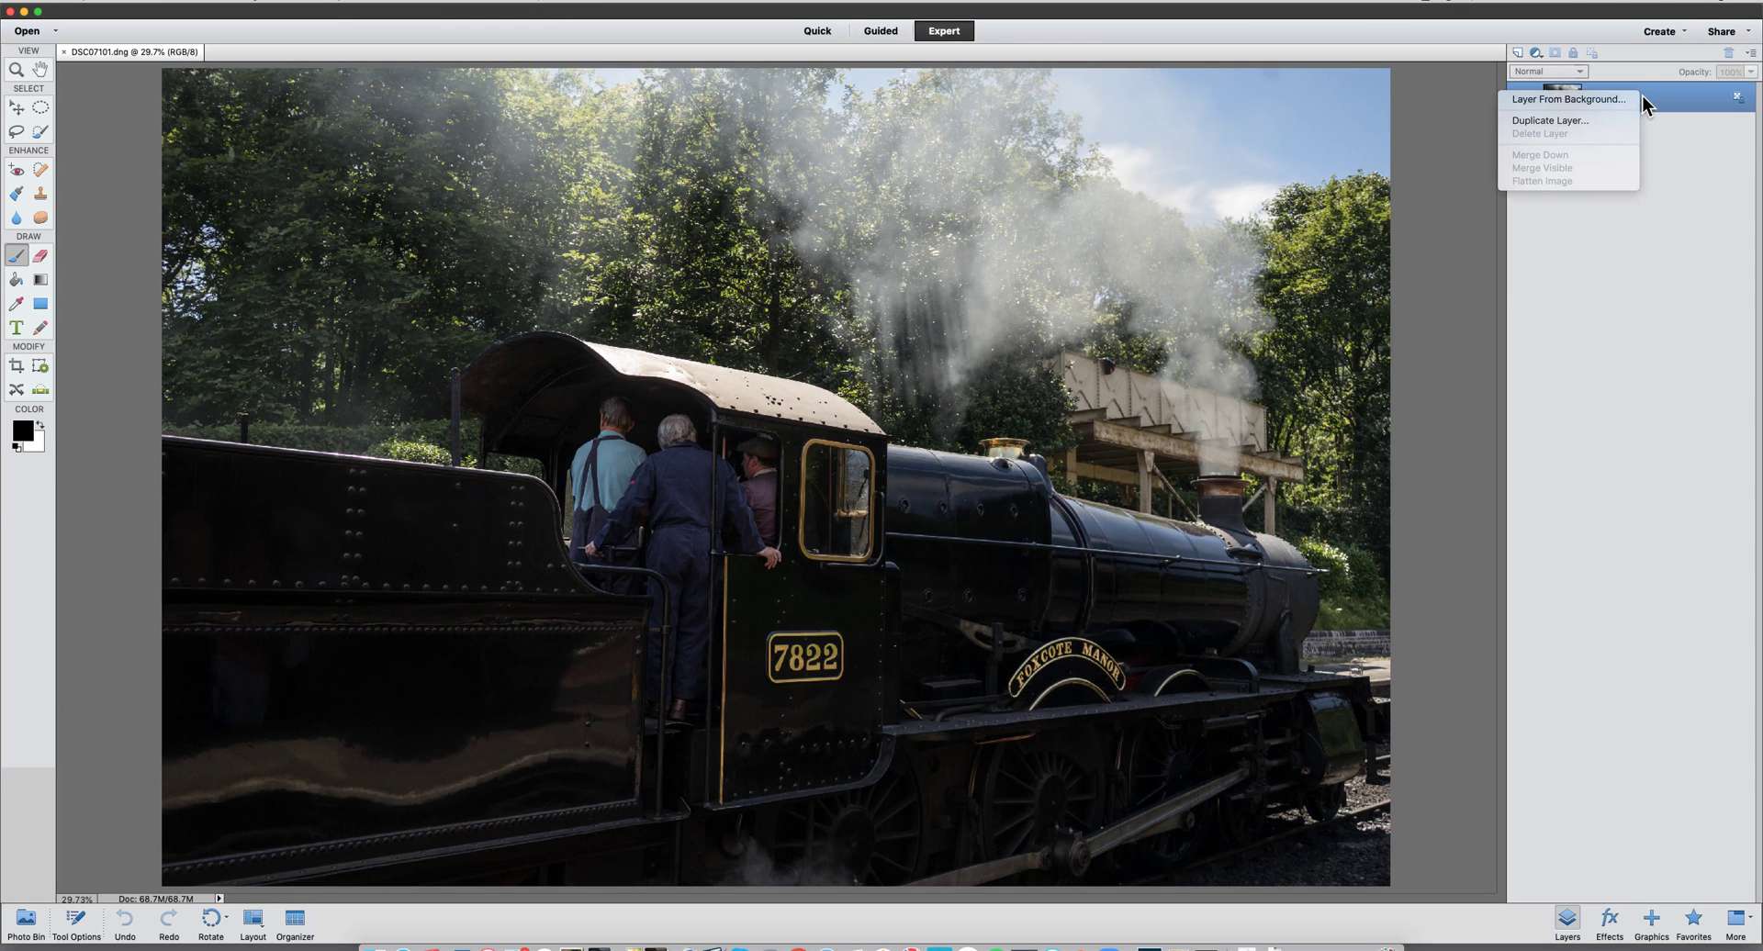
{"action": "left_click", "coordinate": [1589, 119]}
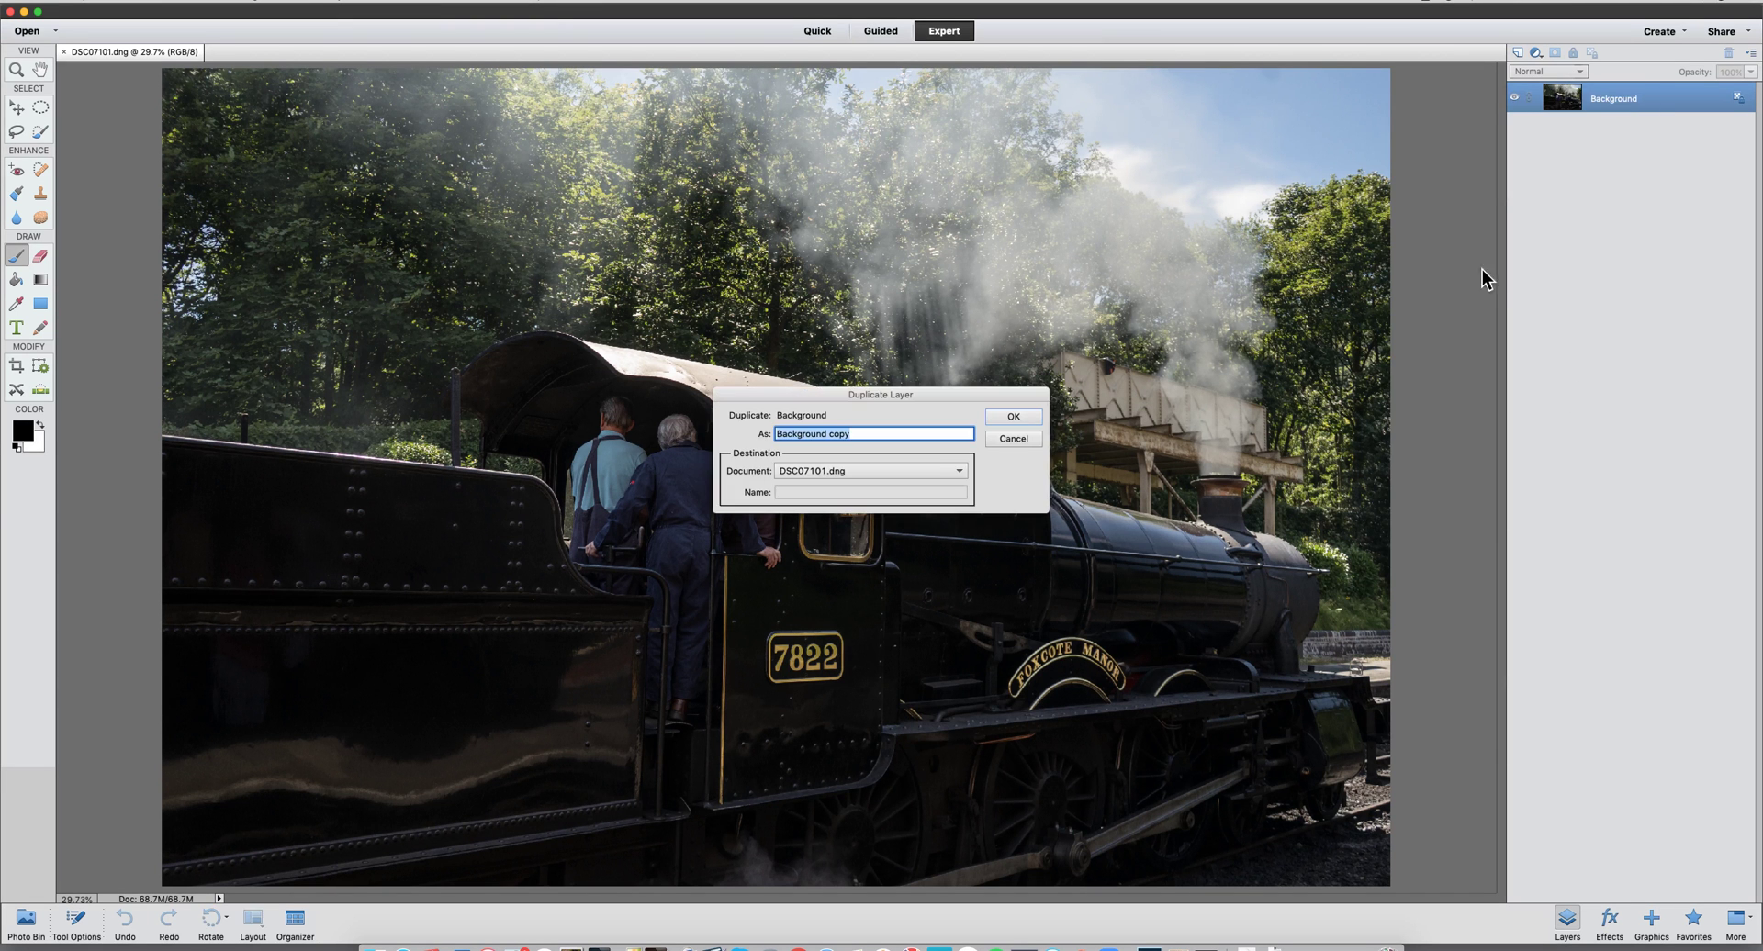
{"action": "left_click", "coordinate": [1012, 417]}
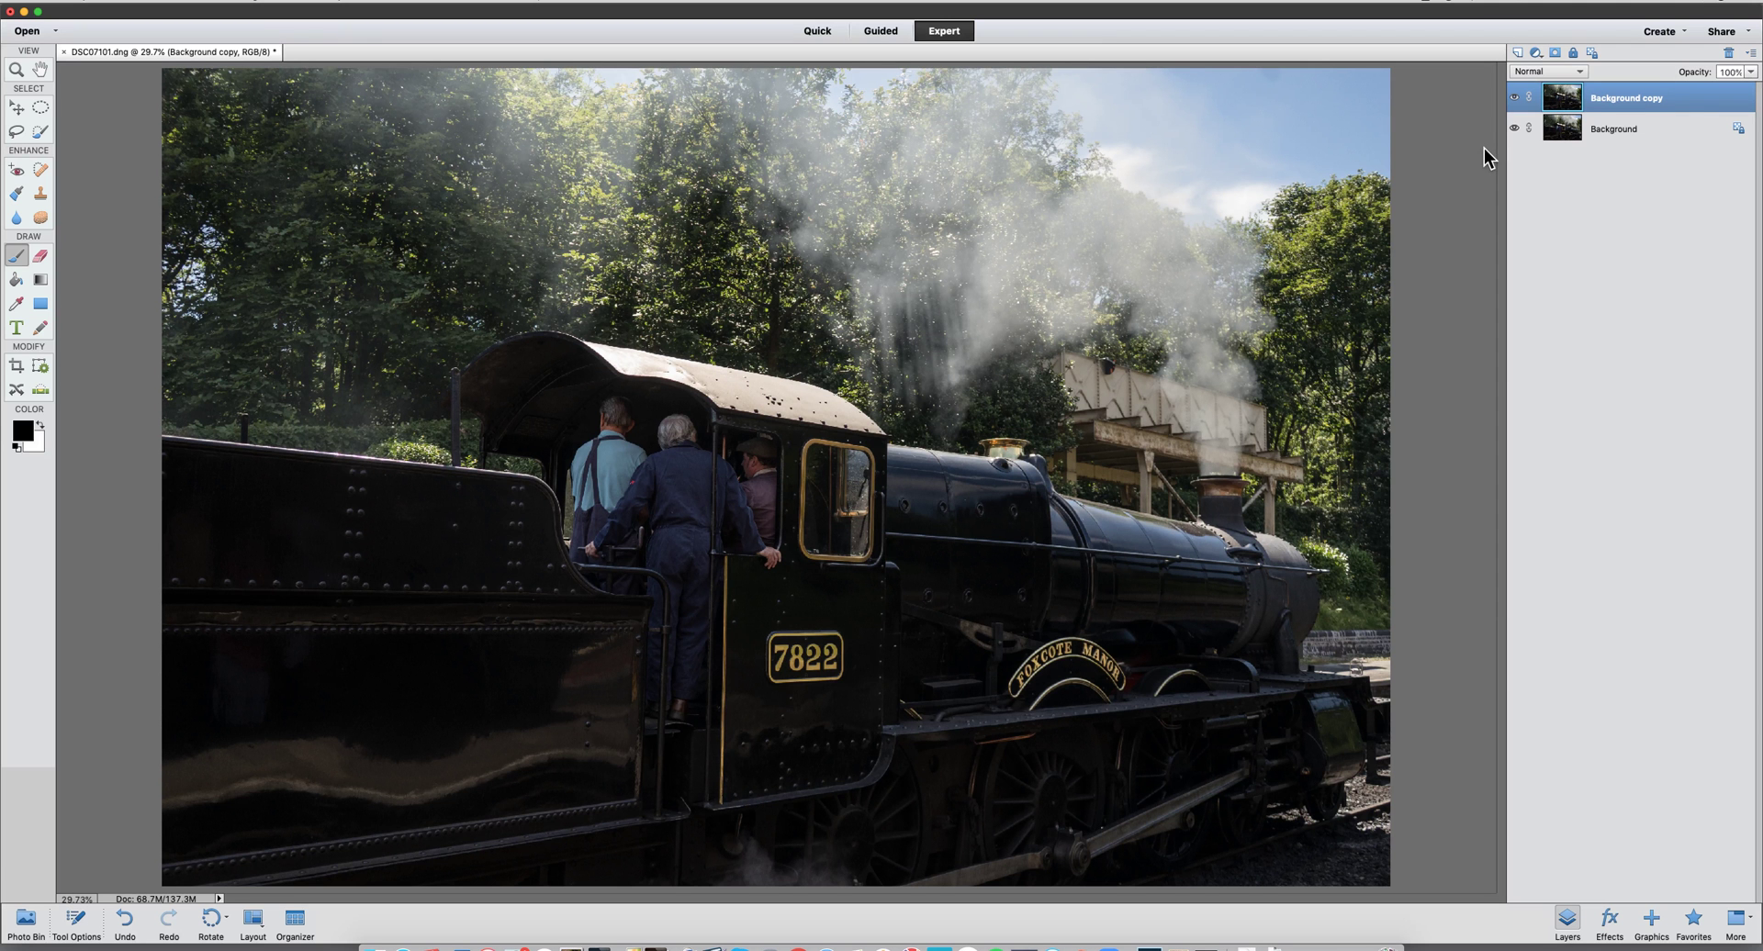
Add a Levels adjustment layer above Background copy, with the white input level at 254 and the midtones at 1.14.
{"action": "left_click", "coordinate": [1536, 53]}
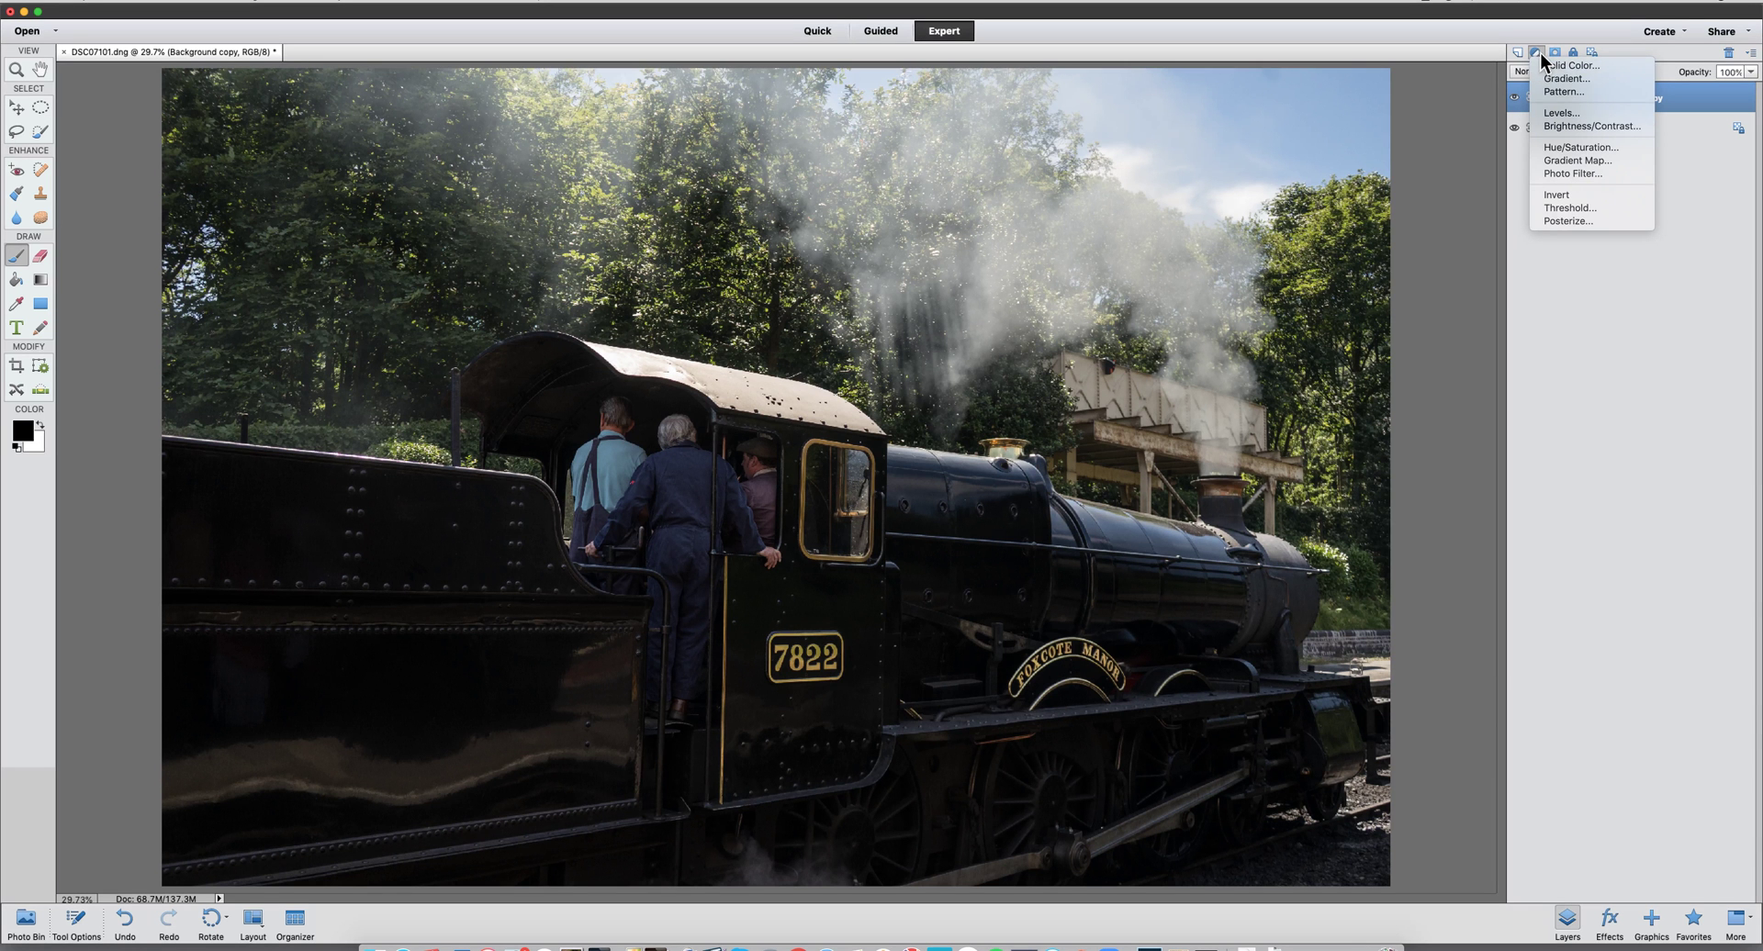
{"action": "left_click", "coordinate": [1566, 114]}
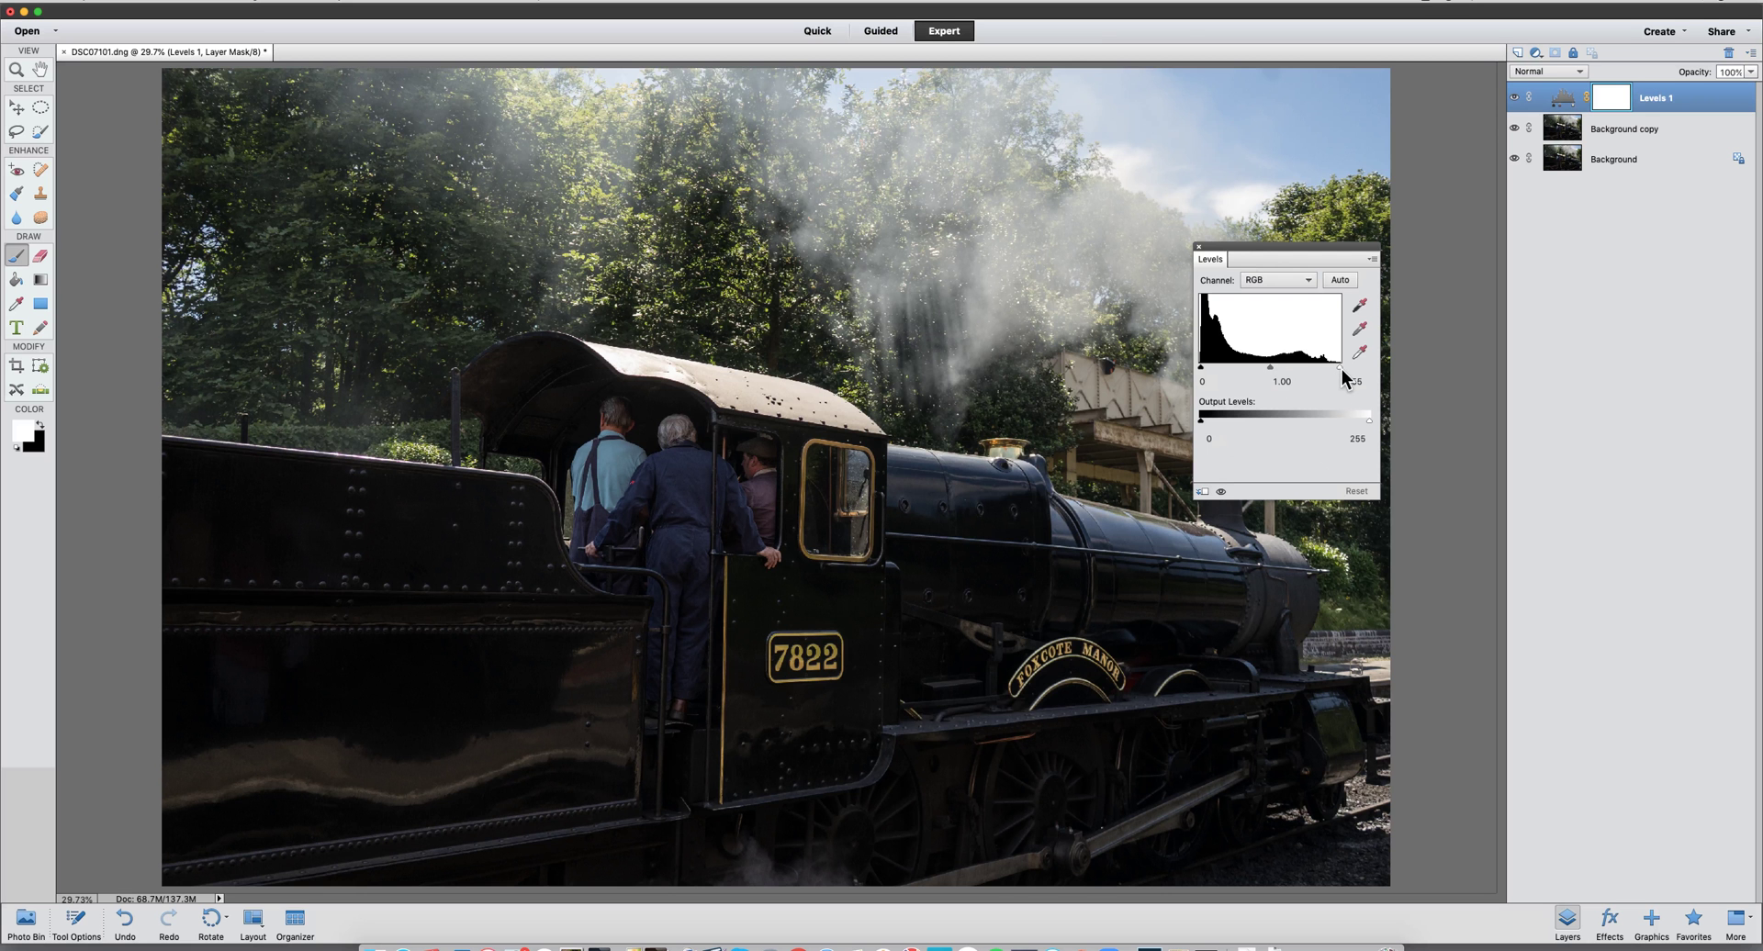
{"action": "left_click_drag", "start_coordinate": [1341, 371], "coordinate": [1264, 370]}
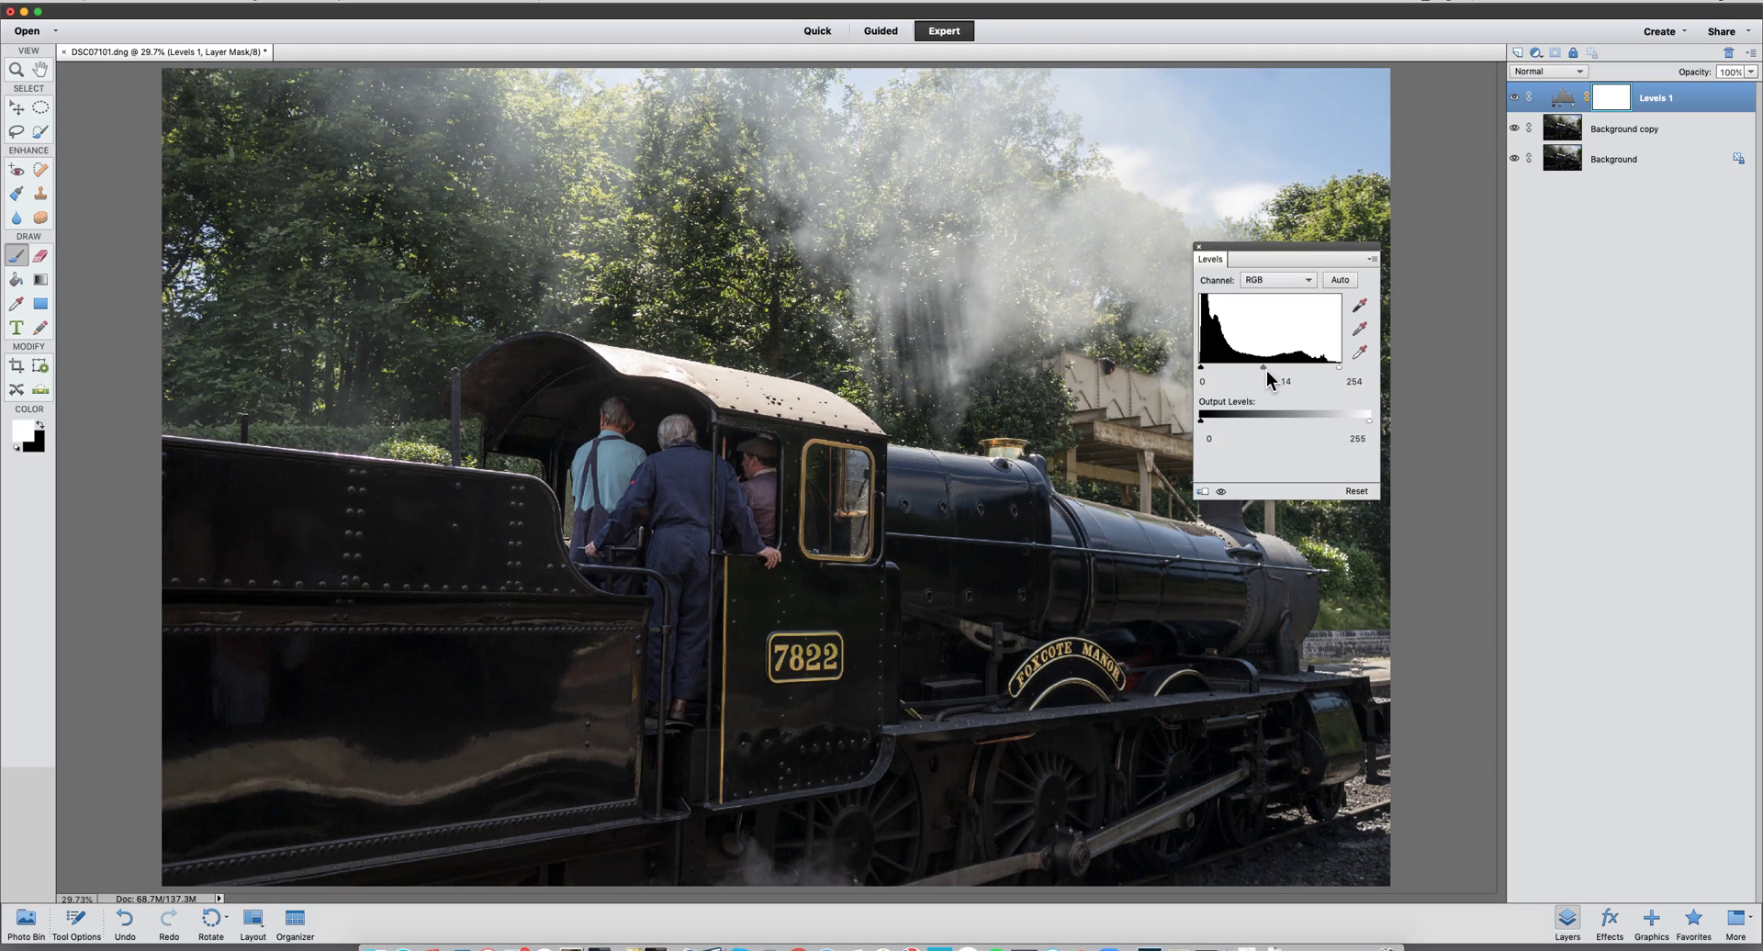
Set the Levels black input to 3 and midtones to 1.16, compare before and after, and move the Levels settings clear of the photo.
{"action": "left_click_drag", "start_coordinate": [1201, 369], "coordinate": [1202, 369]}
{"action": "left_click", "coordinate": [1222, 493]}
{"action": "left_click", "coordinate": [1222, 493]}
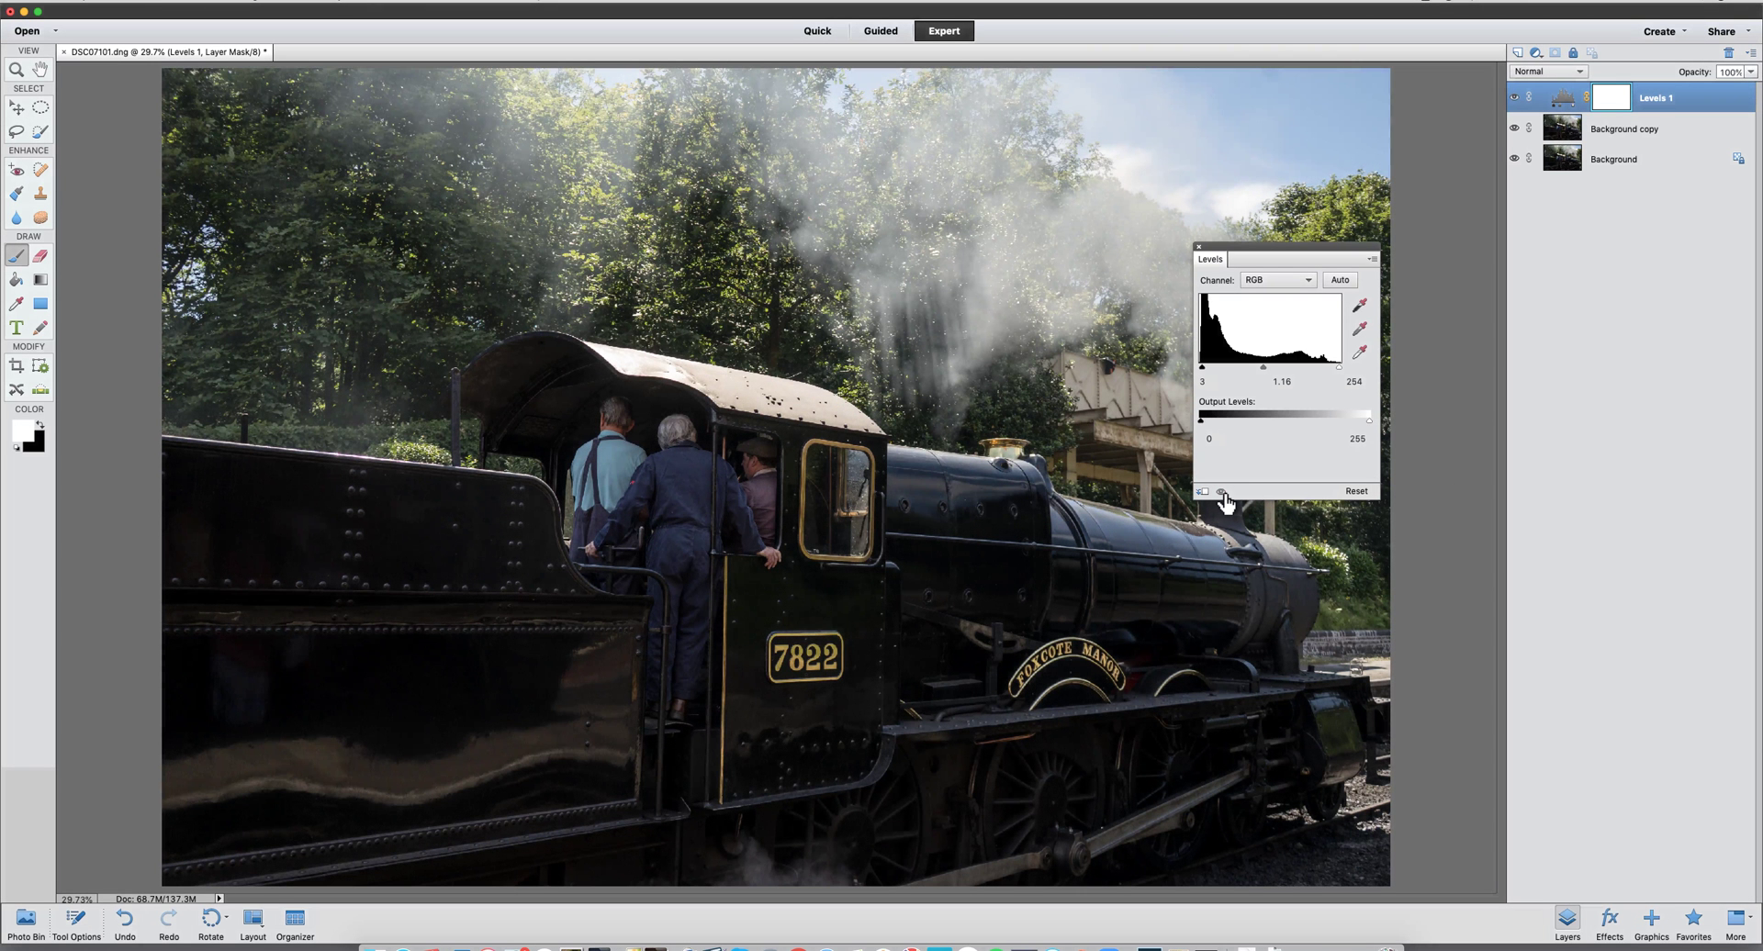
{"action": "left_click", "coordinate": [1516, 99]}
{"action": "left_click", "coordinate": [1517, 99]}
{"action": "left_click_drag", "start_coordinate": [1298, 252], "coordinate": [1507, 246]}
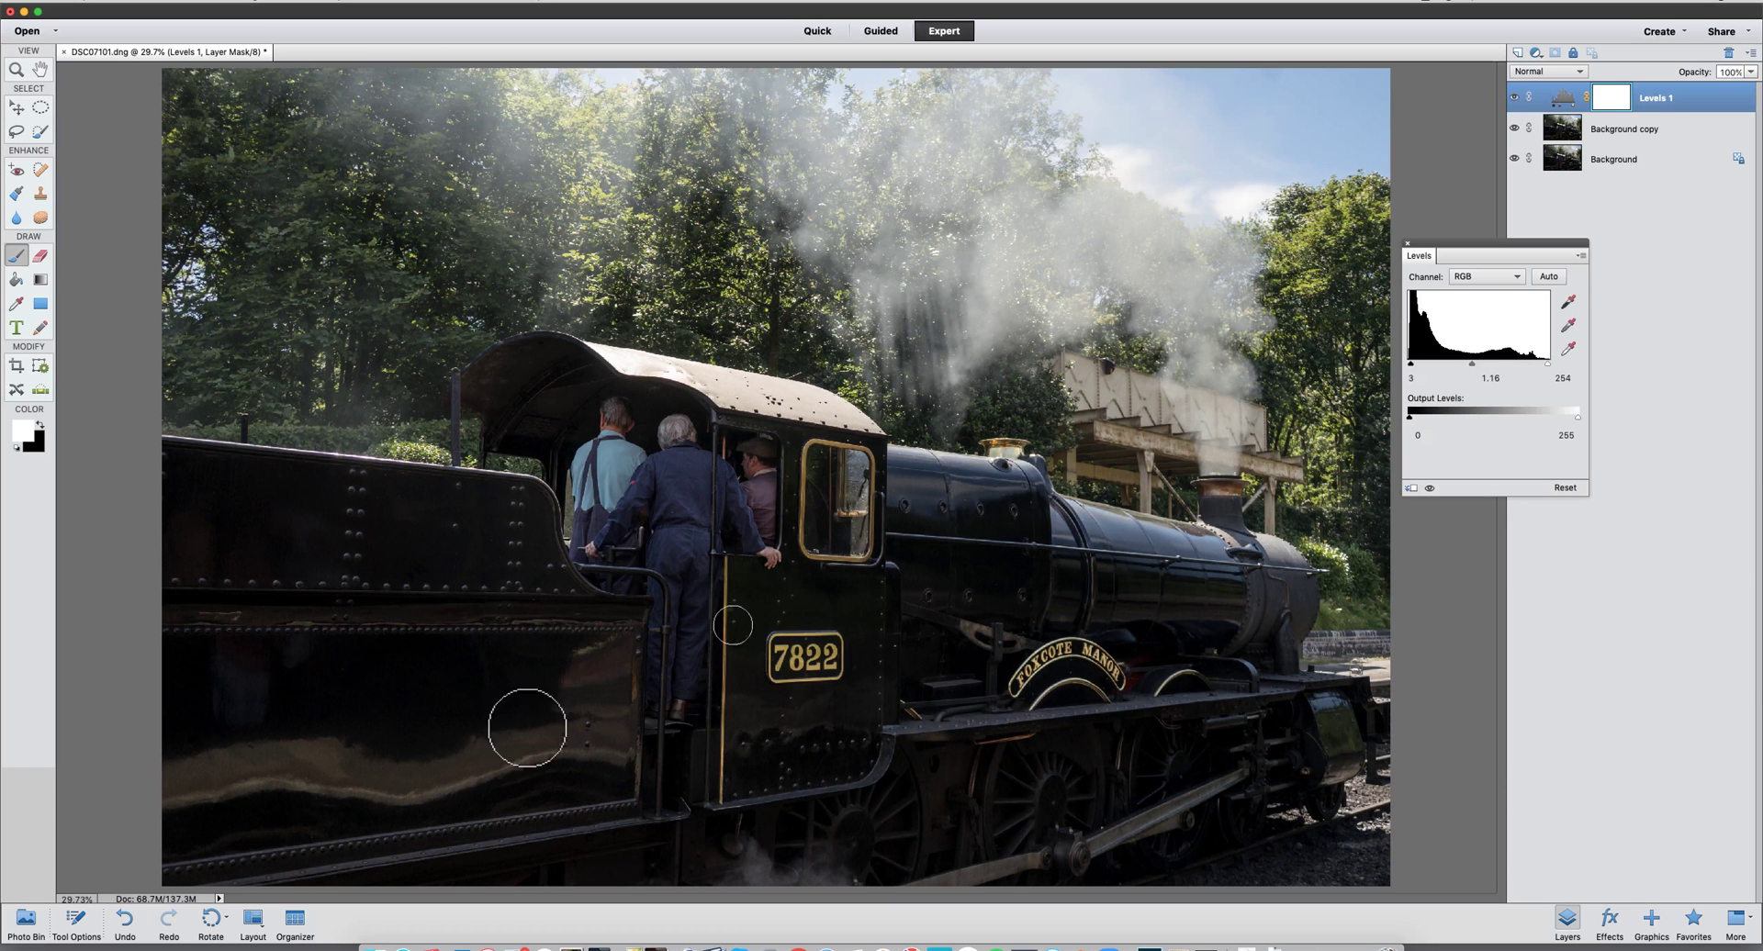
Select the locomotive, including its tender, cab, boiler and wheels, with the Quick Selection tool at 15 px.
{"action": "left_click", "coordinate": [22, 111]}
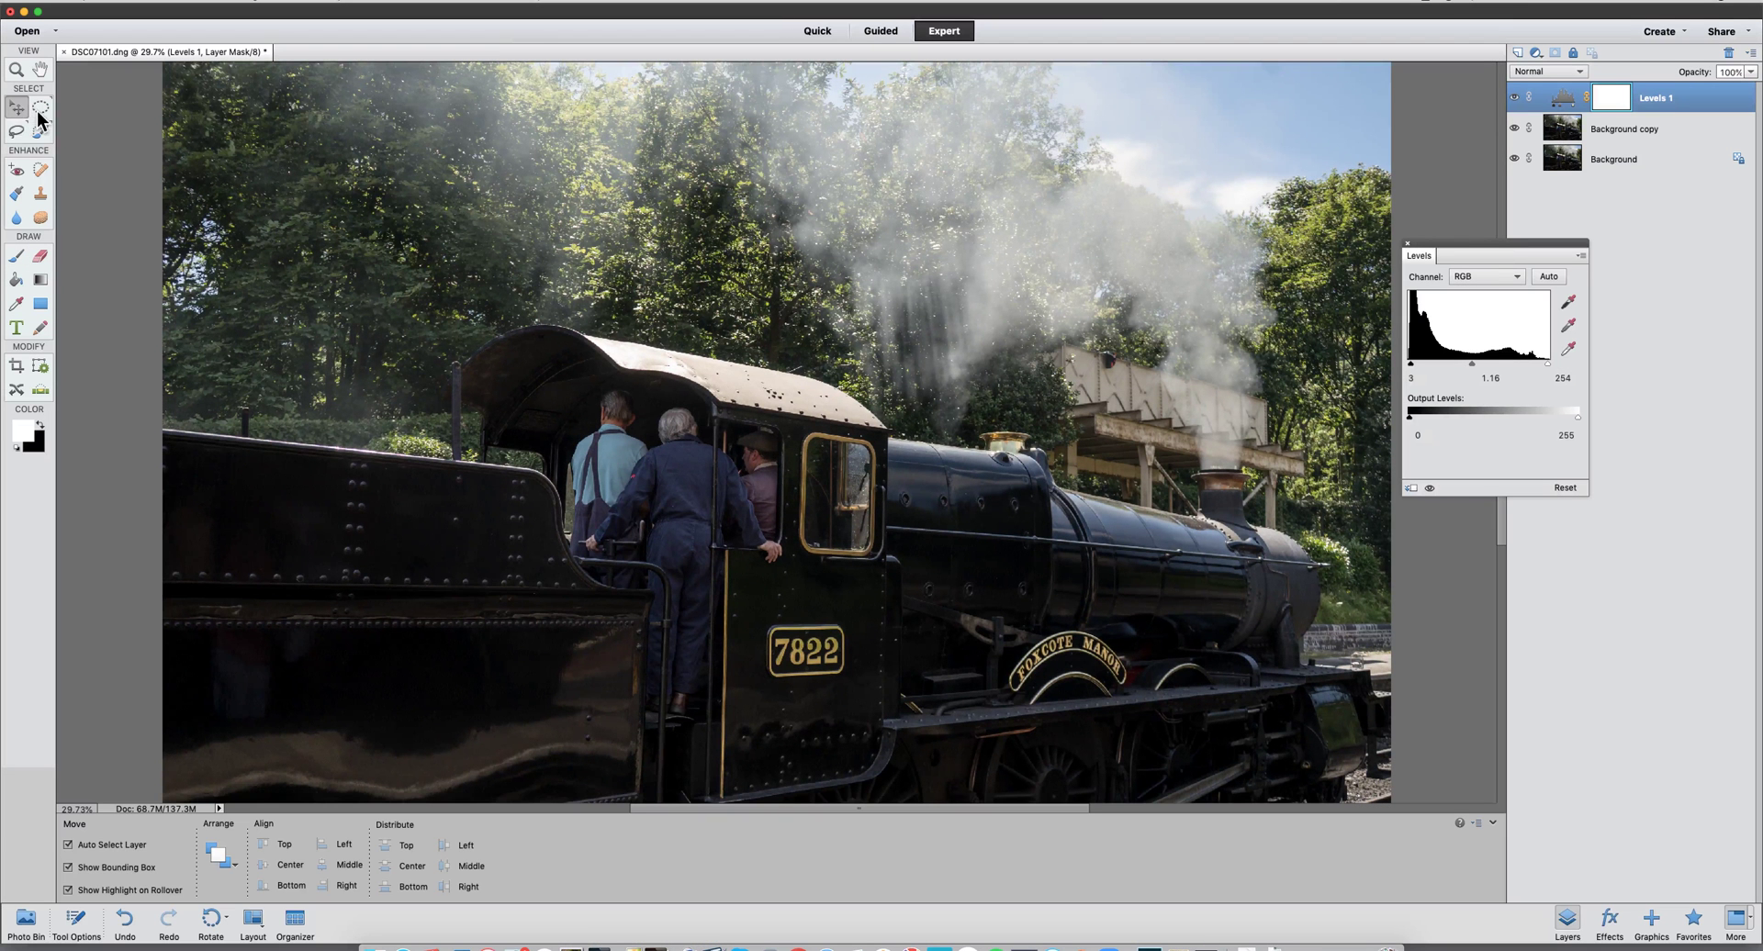
{"action": "left_click", "coordinate": [40, 132]}
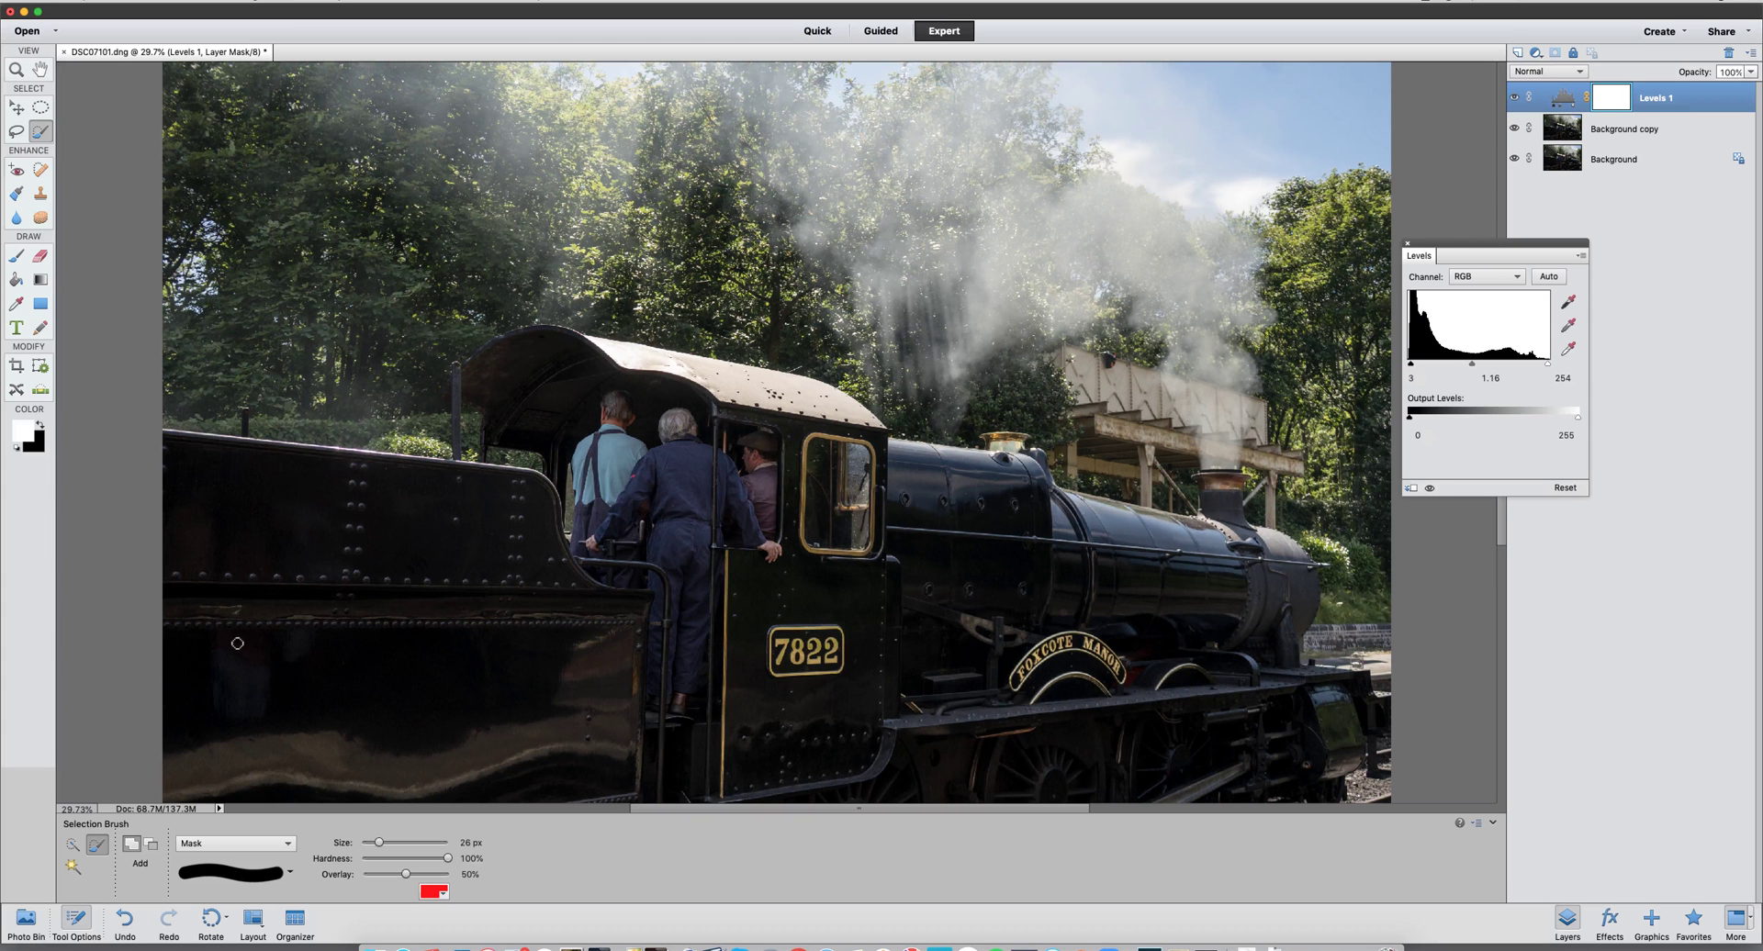
{"action": "left_click", "coordinate": [73, 843]}
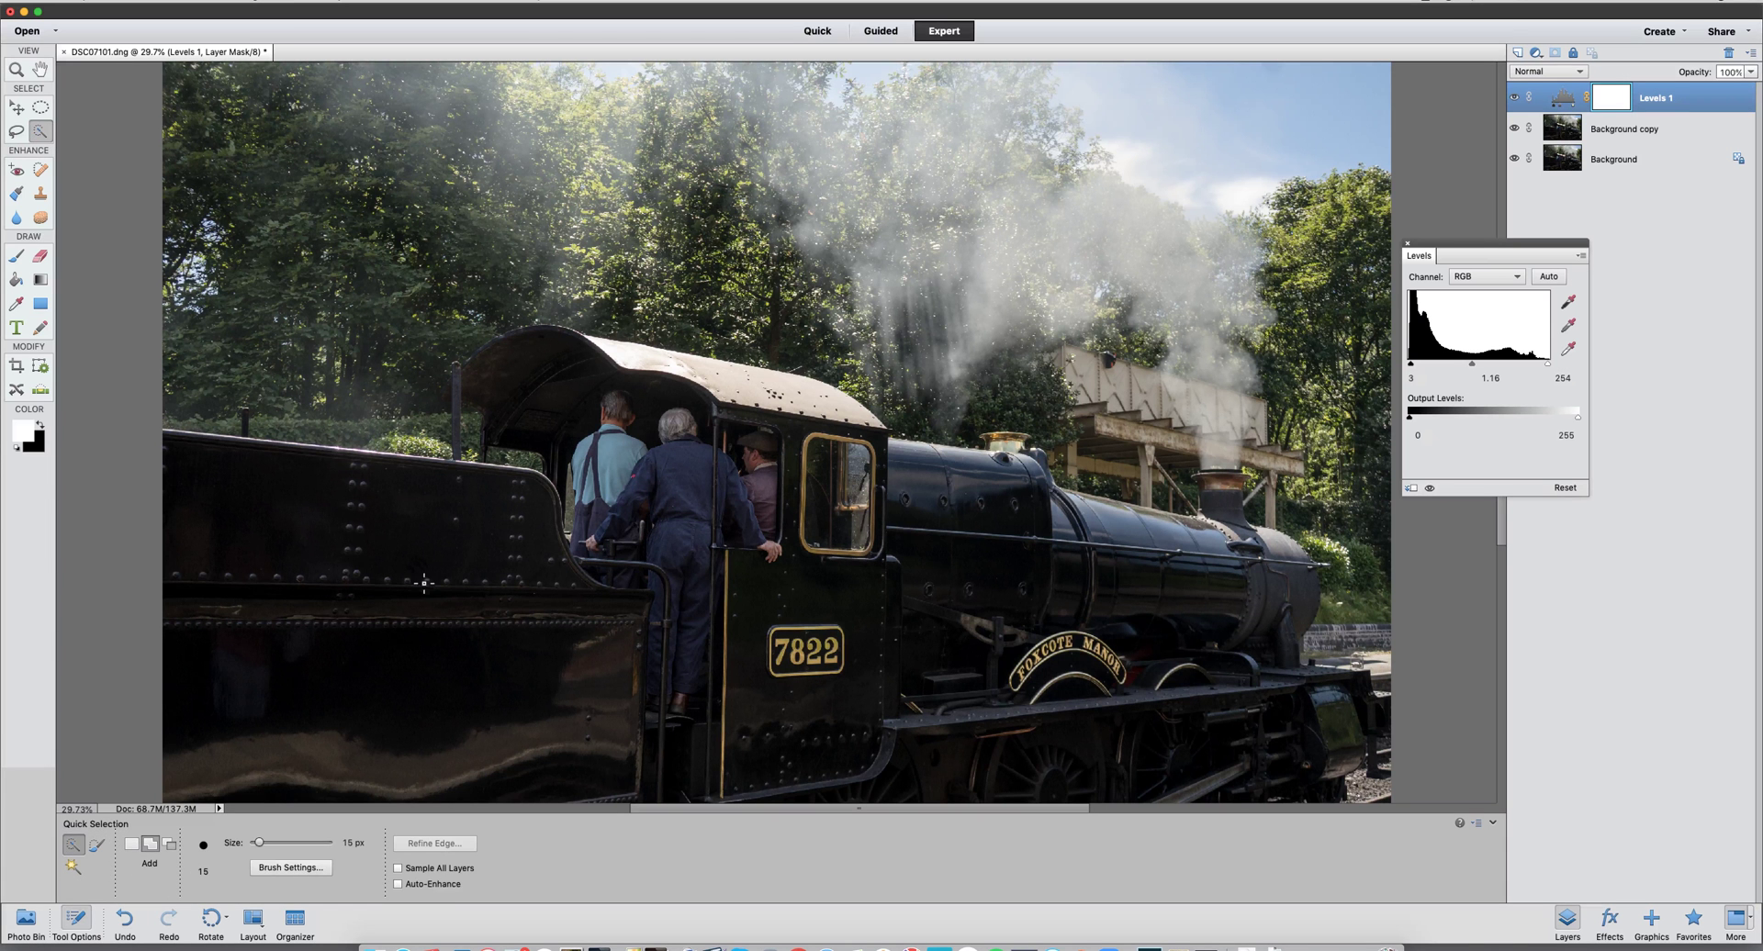
{"action": "left_click_drag", "start_coordinate": [422, 640], "coordinate": [593, 657]}
{"action": "mouse_move", "coordinate": [514, 379]}
{"action": "left_mouse_down"}
{"action": "mouse_move", "coordinate": [555, 393]}
{"action": "mouse_move", "coordinate": [656, 365]}
{"action": "mouse_move", "coordinate": [745, 396]}
{"action": "left_mouse_up"}
{"action": "left_click_drag", "start_coordinate": [805, 573], "coordinate": [795, 736]}
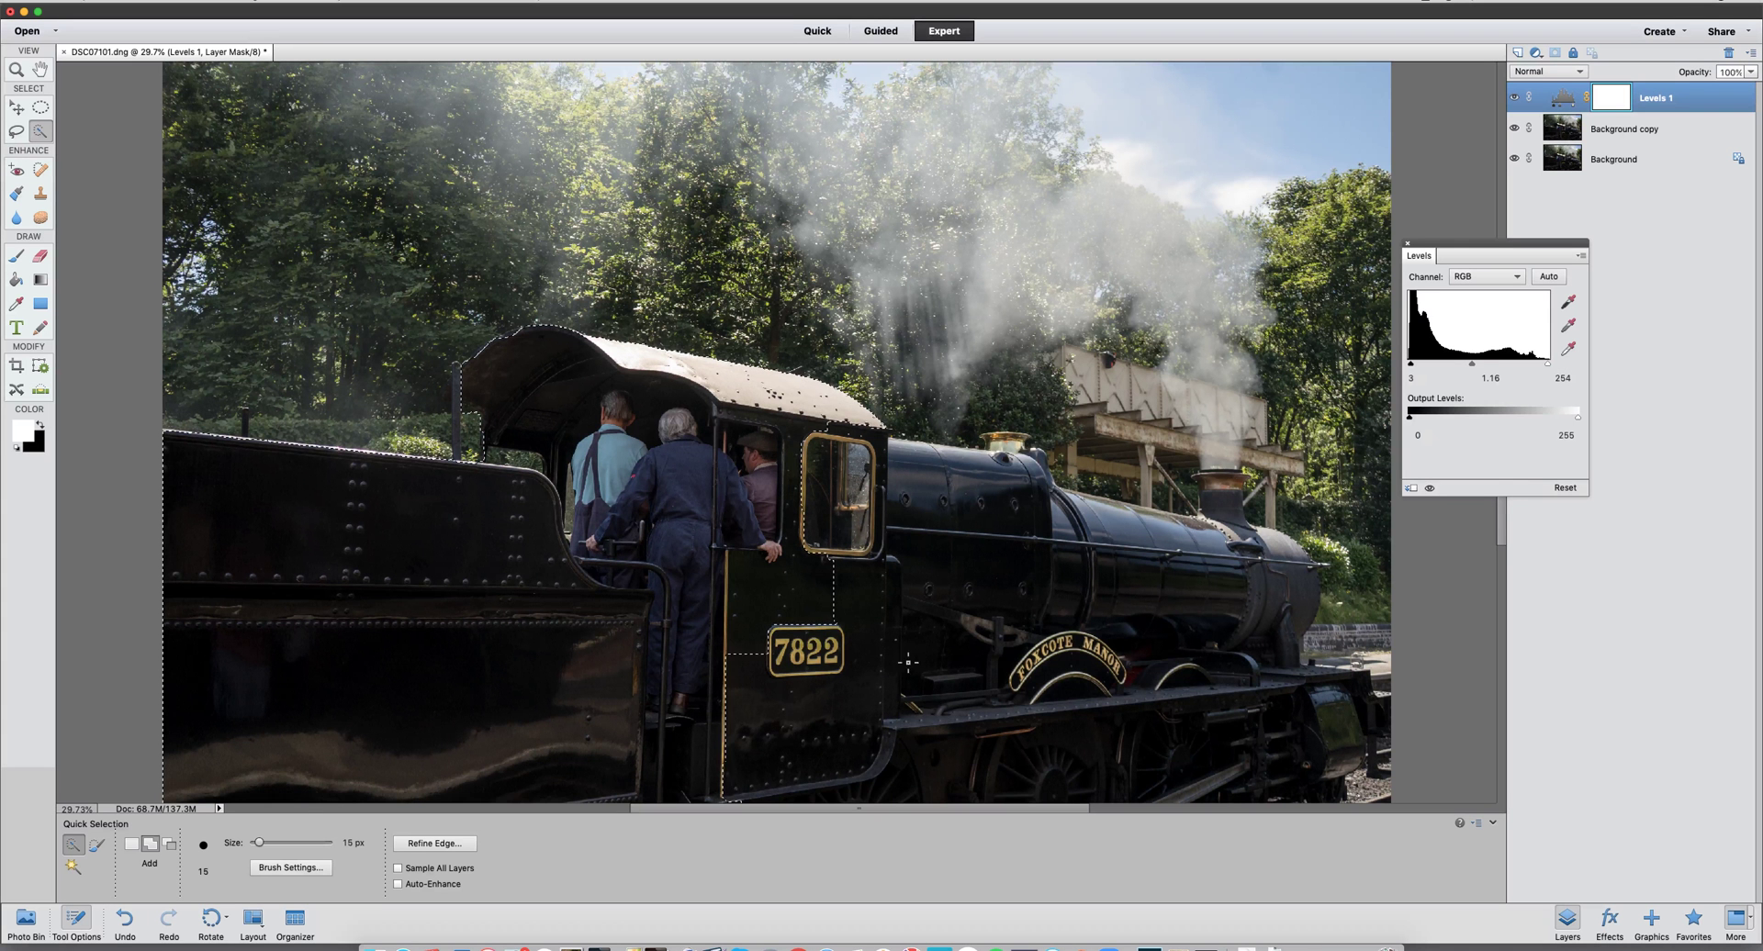
{"action": "left_click_drag", "start_coordinate": [984, 551], "coordinate": [999, 597]}
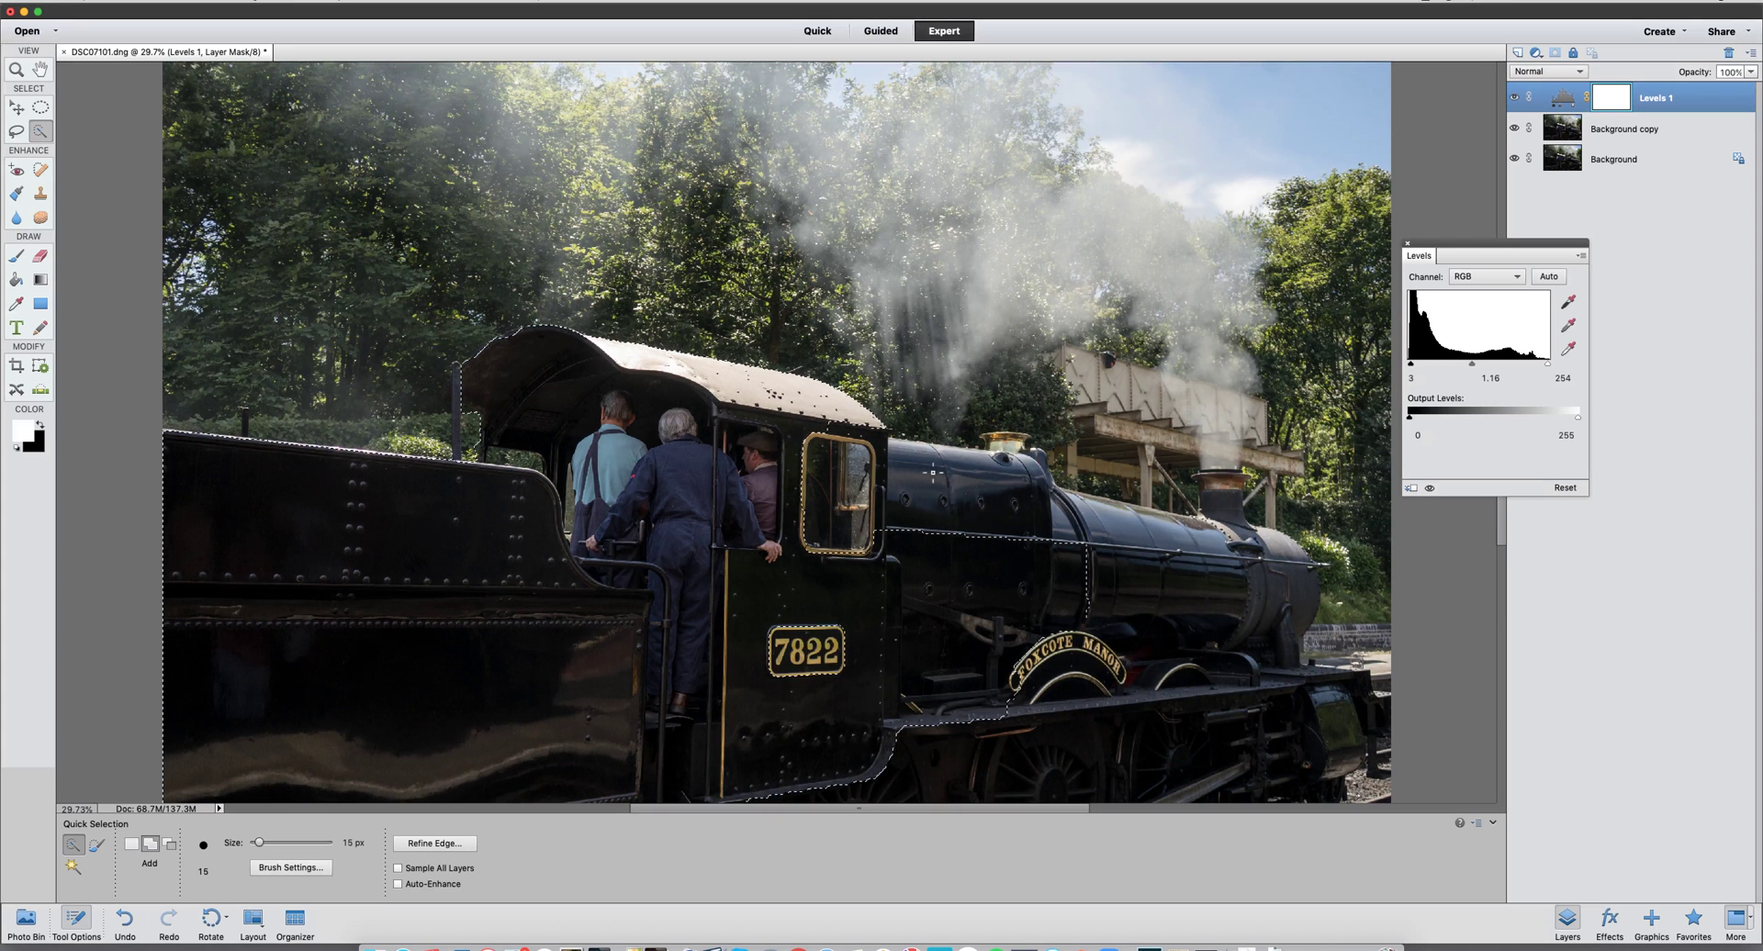
{"action": "left_click", "coordinate": [1192, 543]}
{"action": "left_click", "coordinate": [1160, 711]}
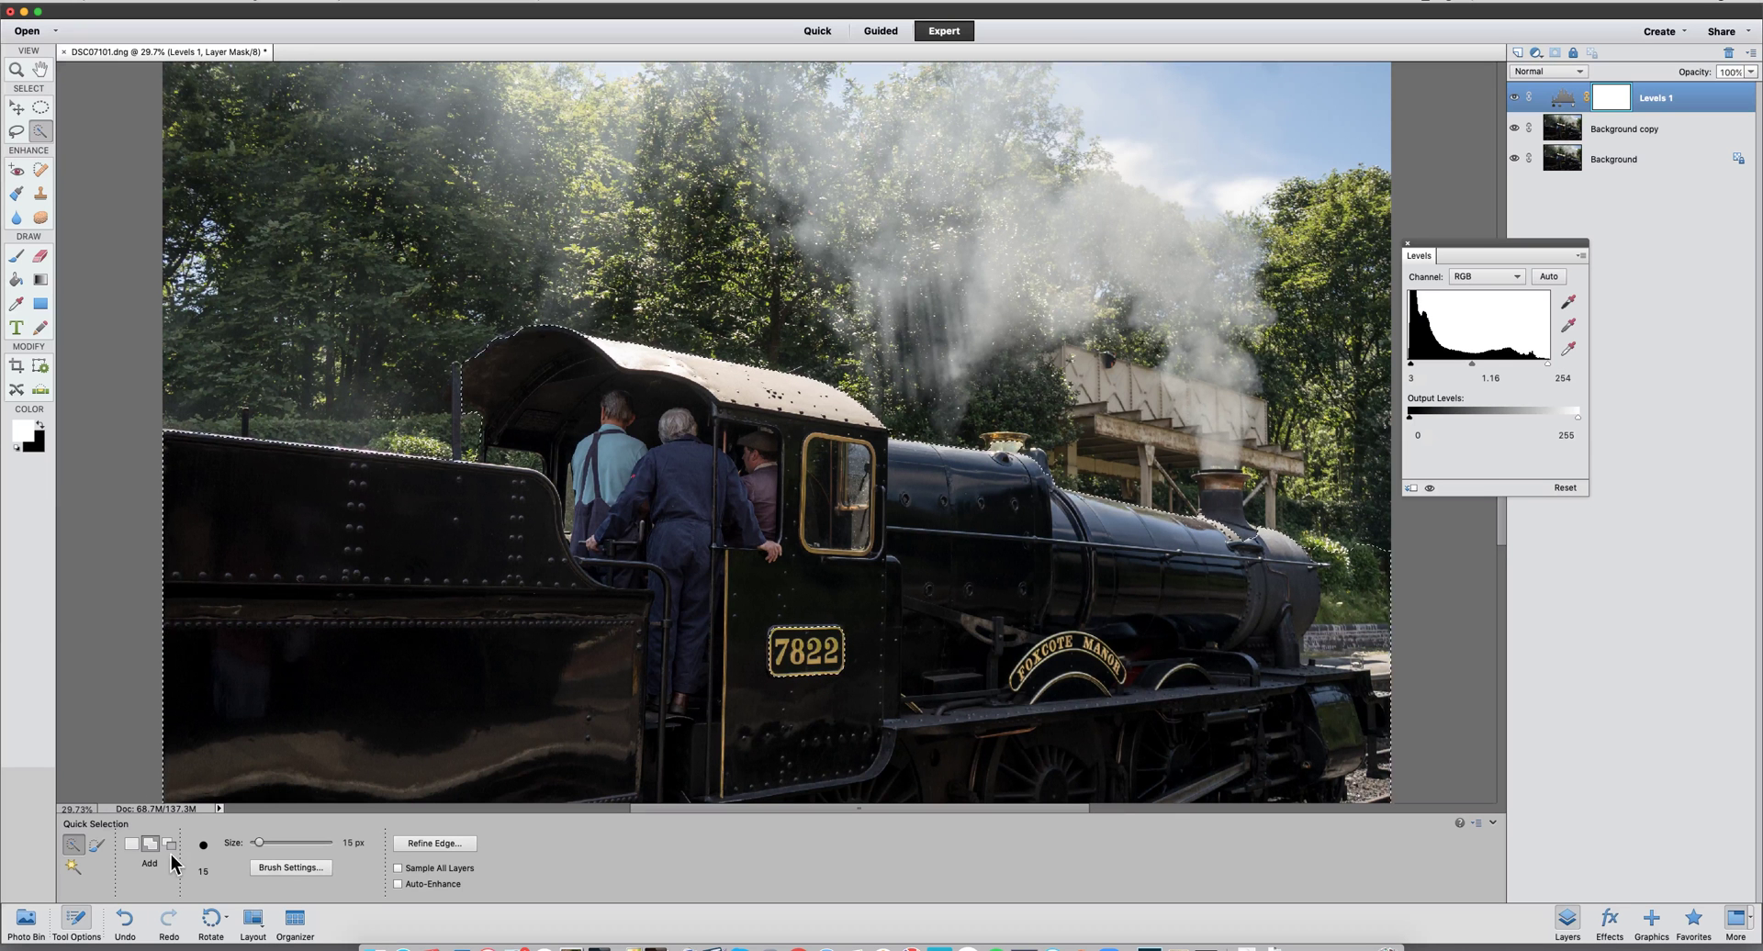
Switch the Quick Selection tool to Subtract and clear the selection around the locomotive.
{"action": "left_click", "coordinate": [169, 844]}
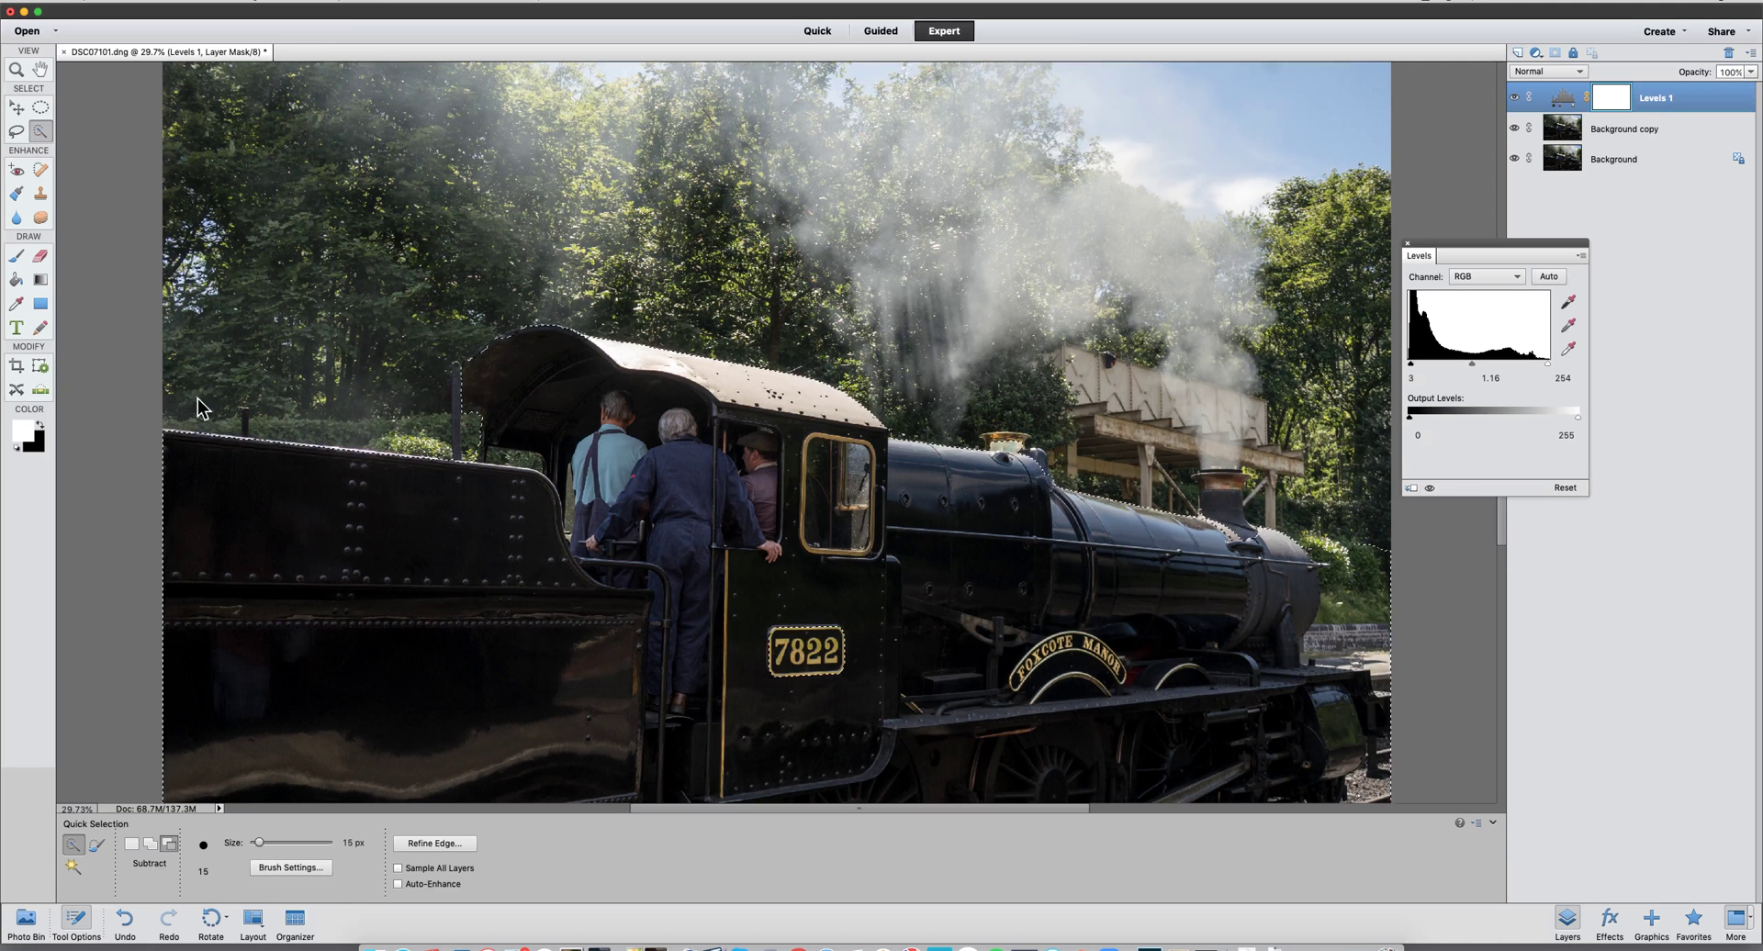
{"action": "left_click", "coordinate": [381, 7]}
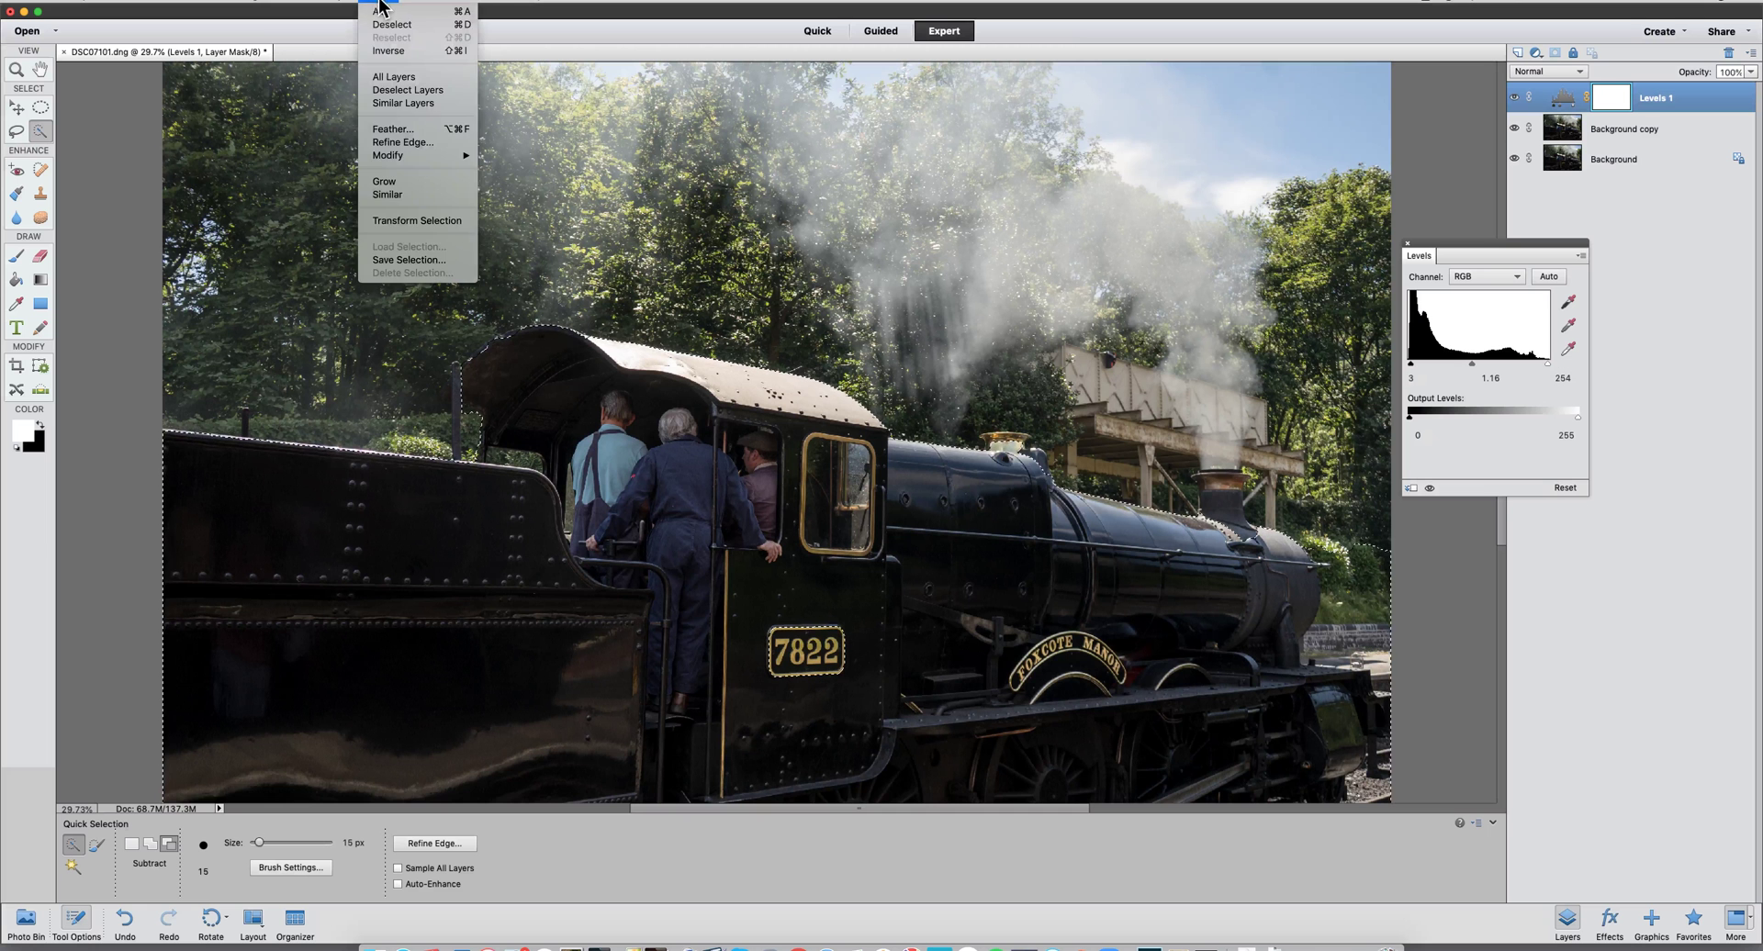
{"action": "left_click", "coordinate": [383, 25]}
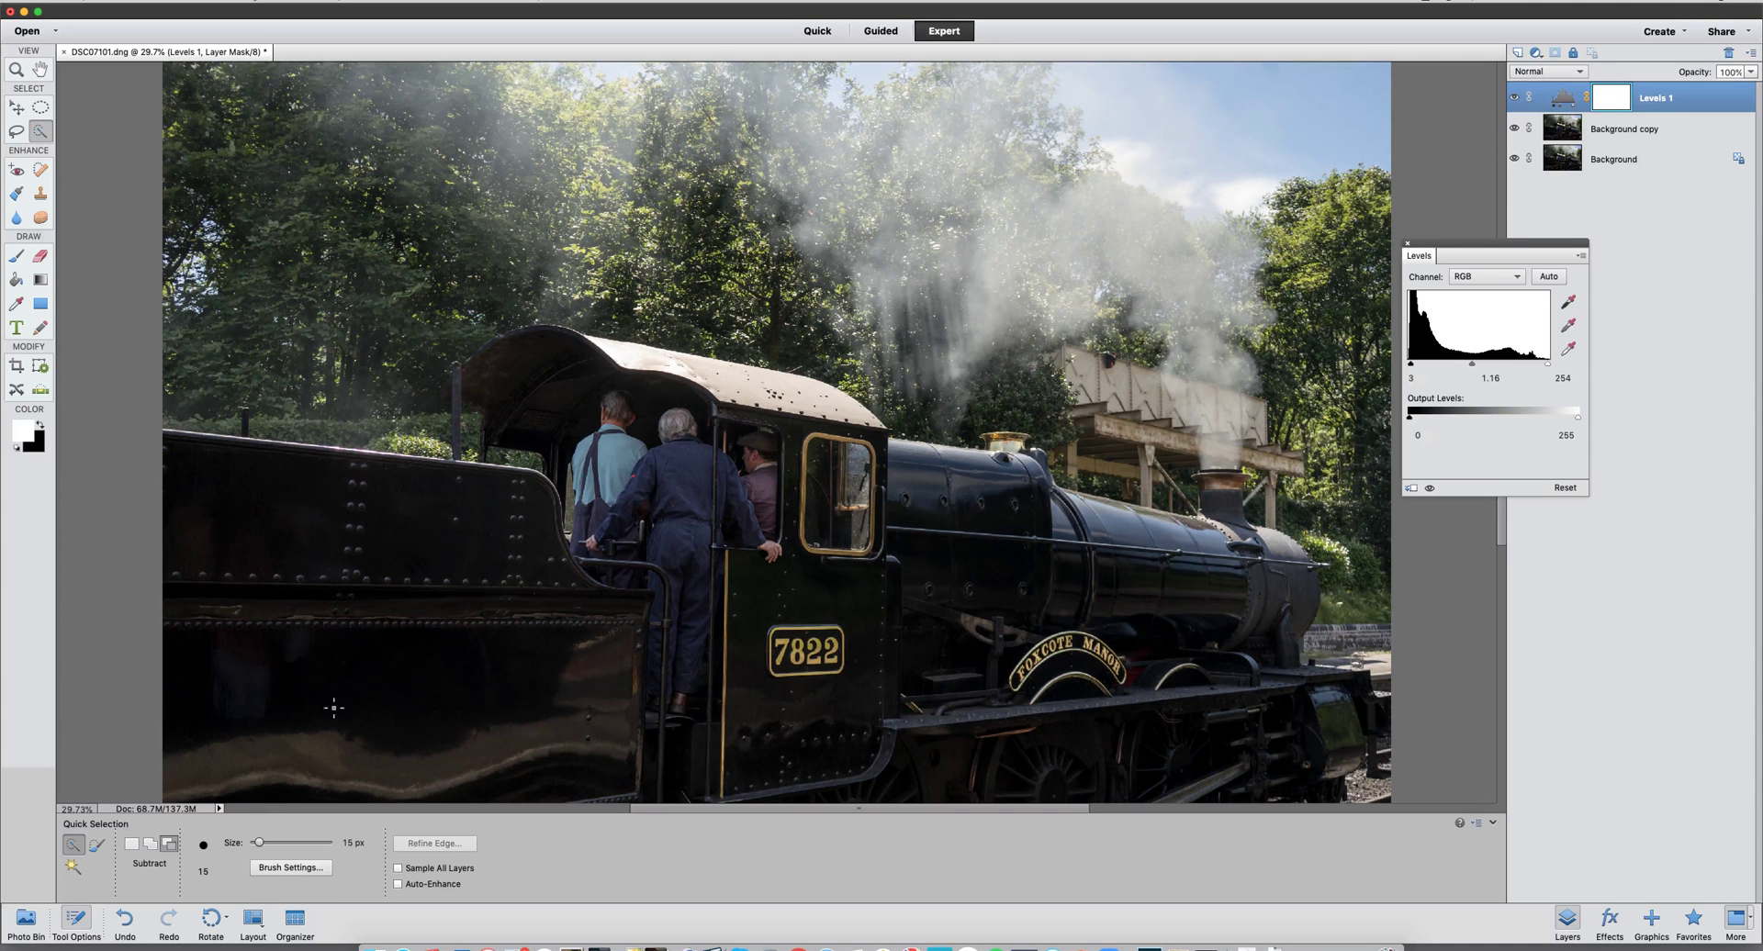
Set the Crop tool to the 8 x 10 in preset, 10 in wide by 8 in high, with the Rule of Thirds overlay.
{"action": "left_click", "coordinate": [18, 367]}
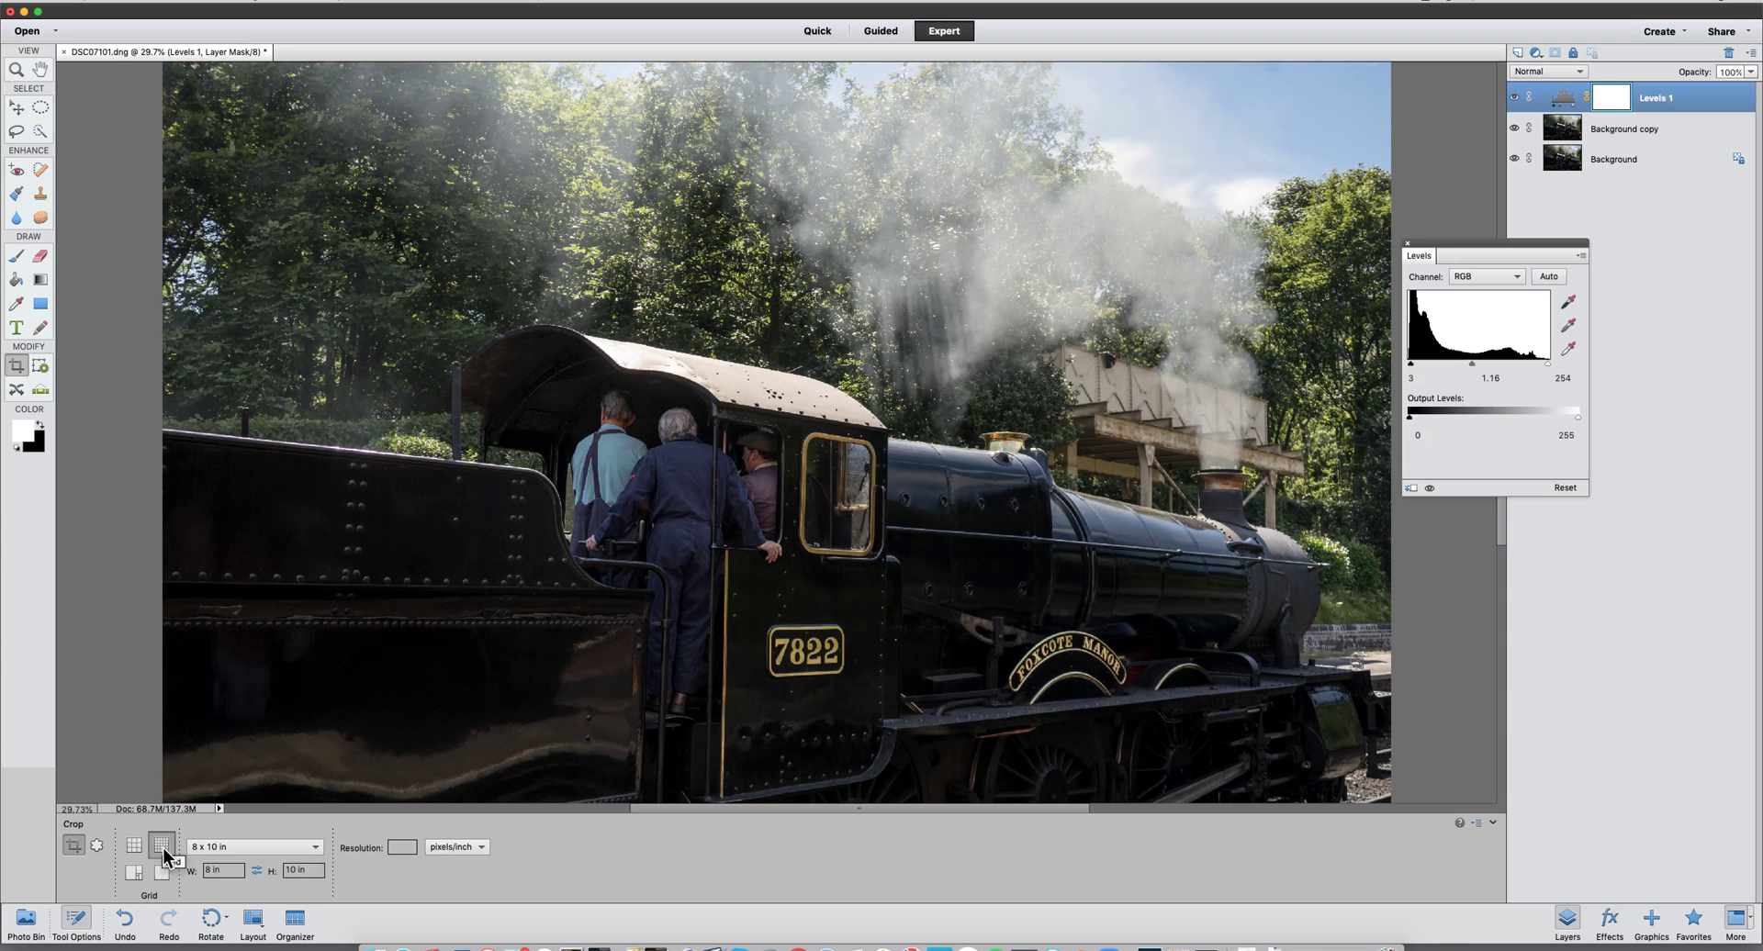
{"action": "left_click", "coordinate": [165, 876]}
{"action": "left_click", "coordinate": [139, 879]}
{"action": "left_click", "coordinate": [317, 848]}
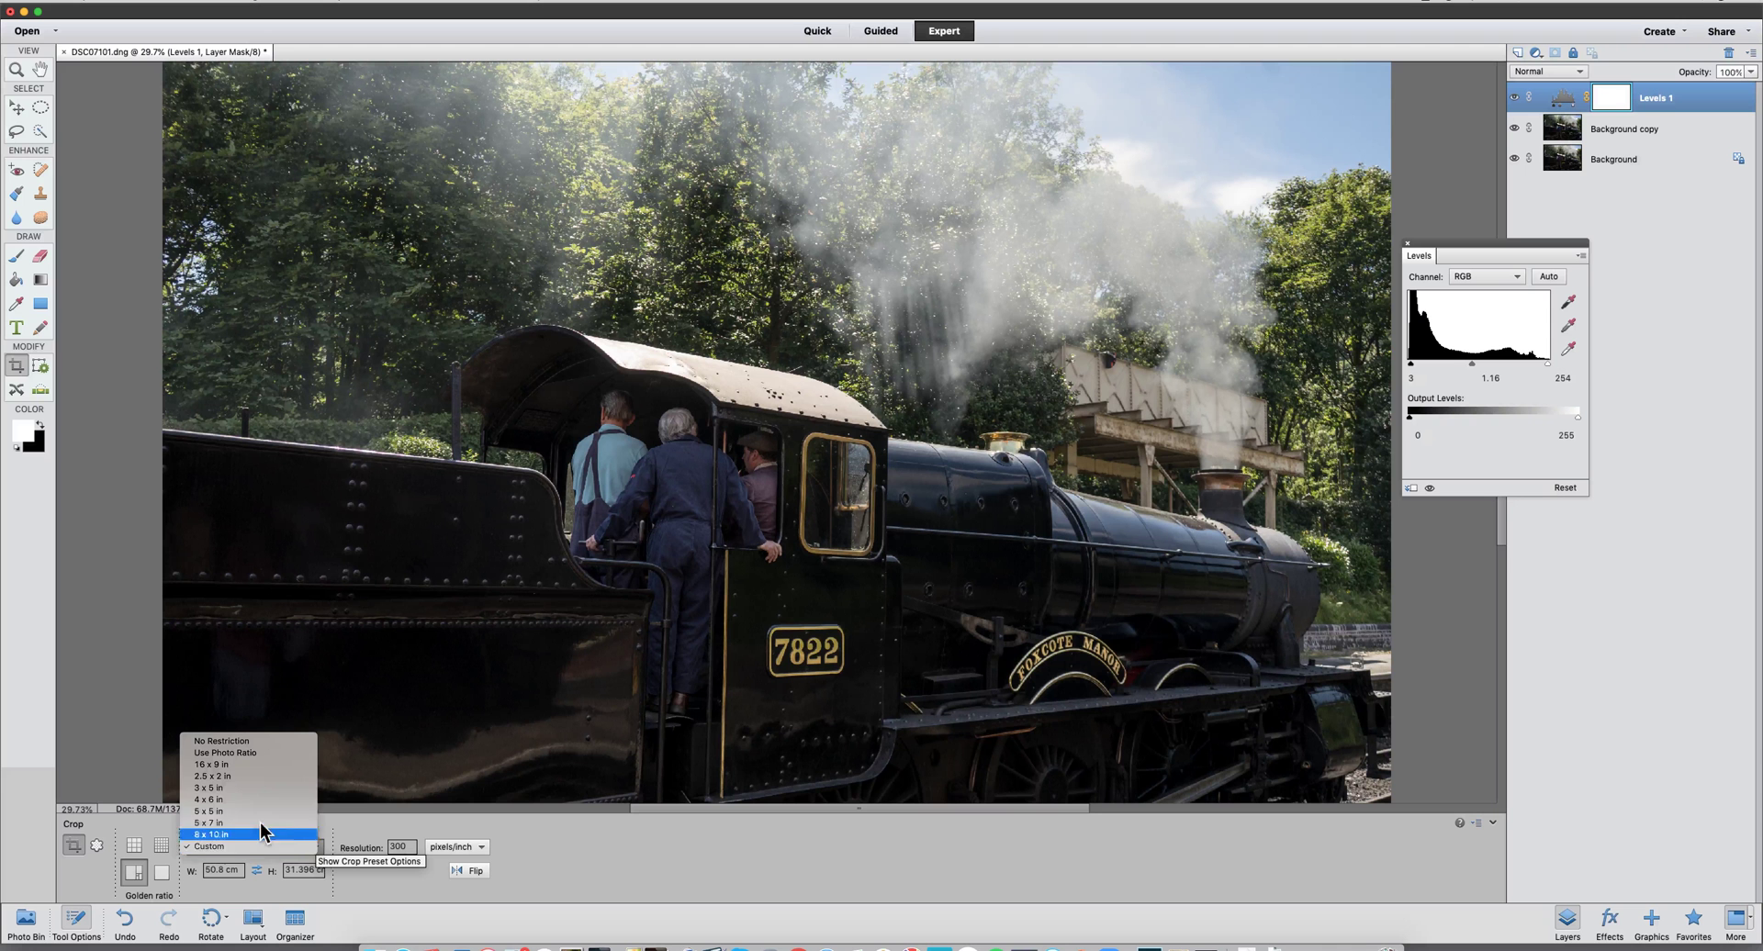
{"action": "left_click", "coordinate": [252, 834]}
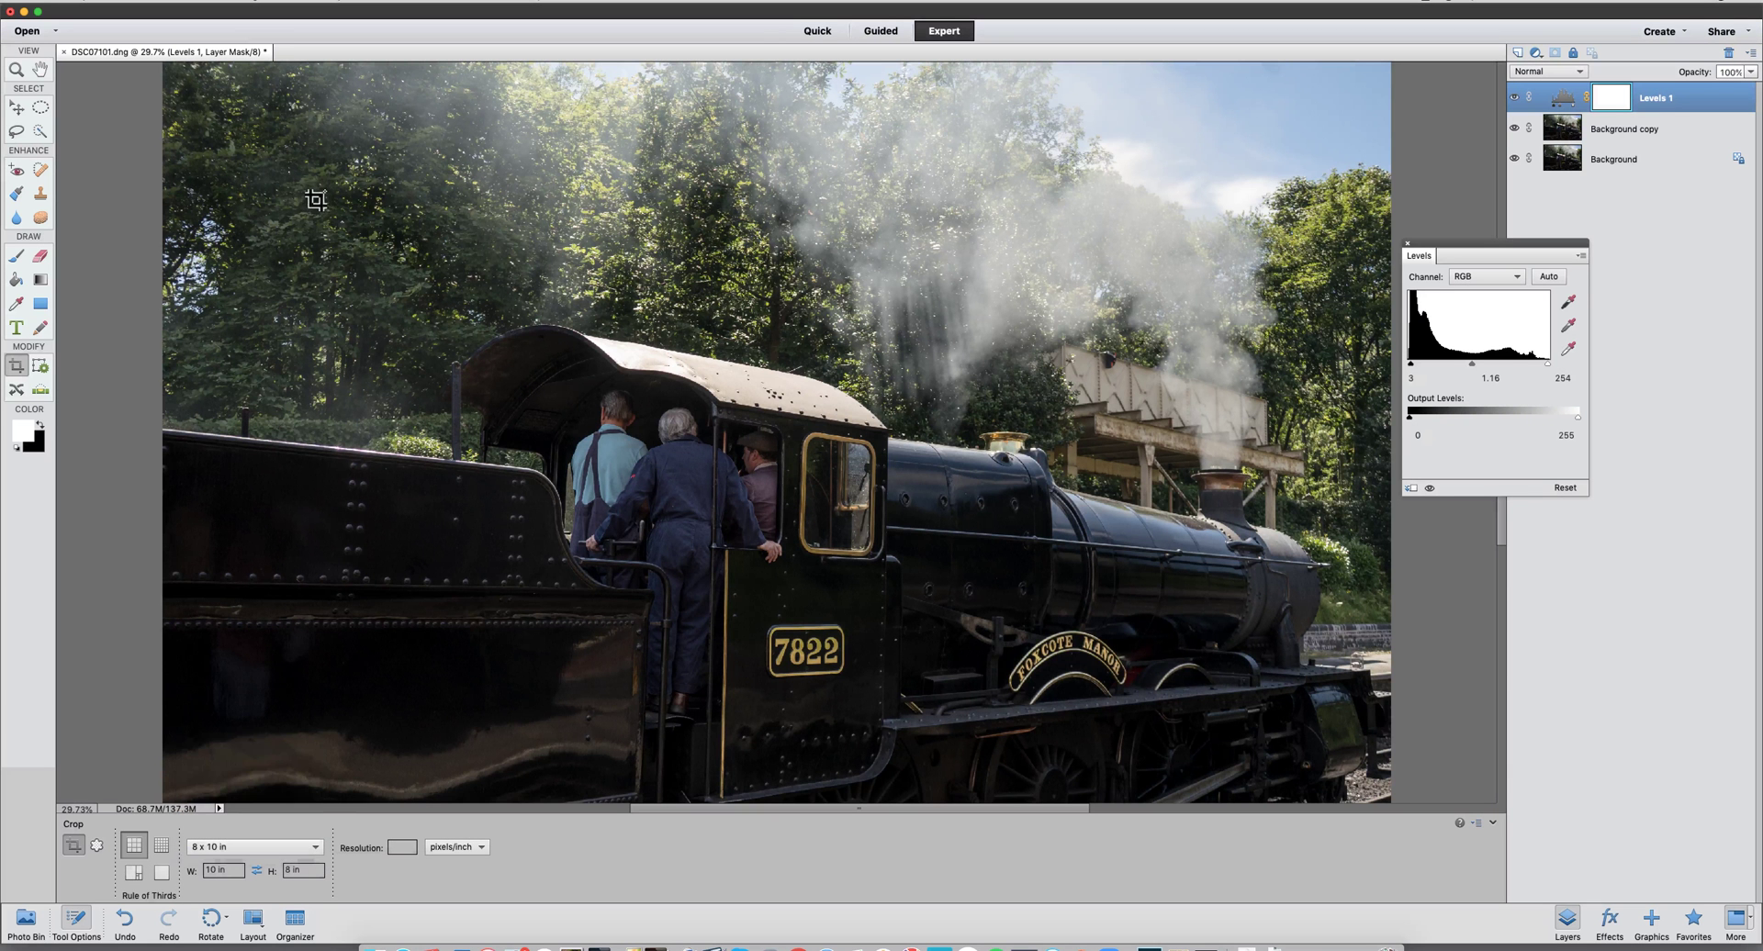
{"action": "key", "text": "super+0"}
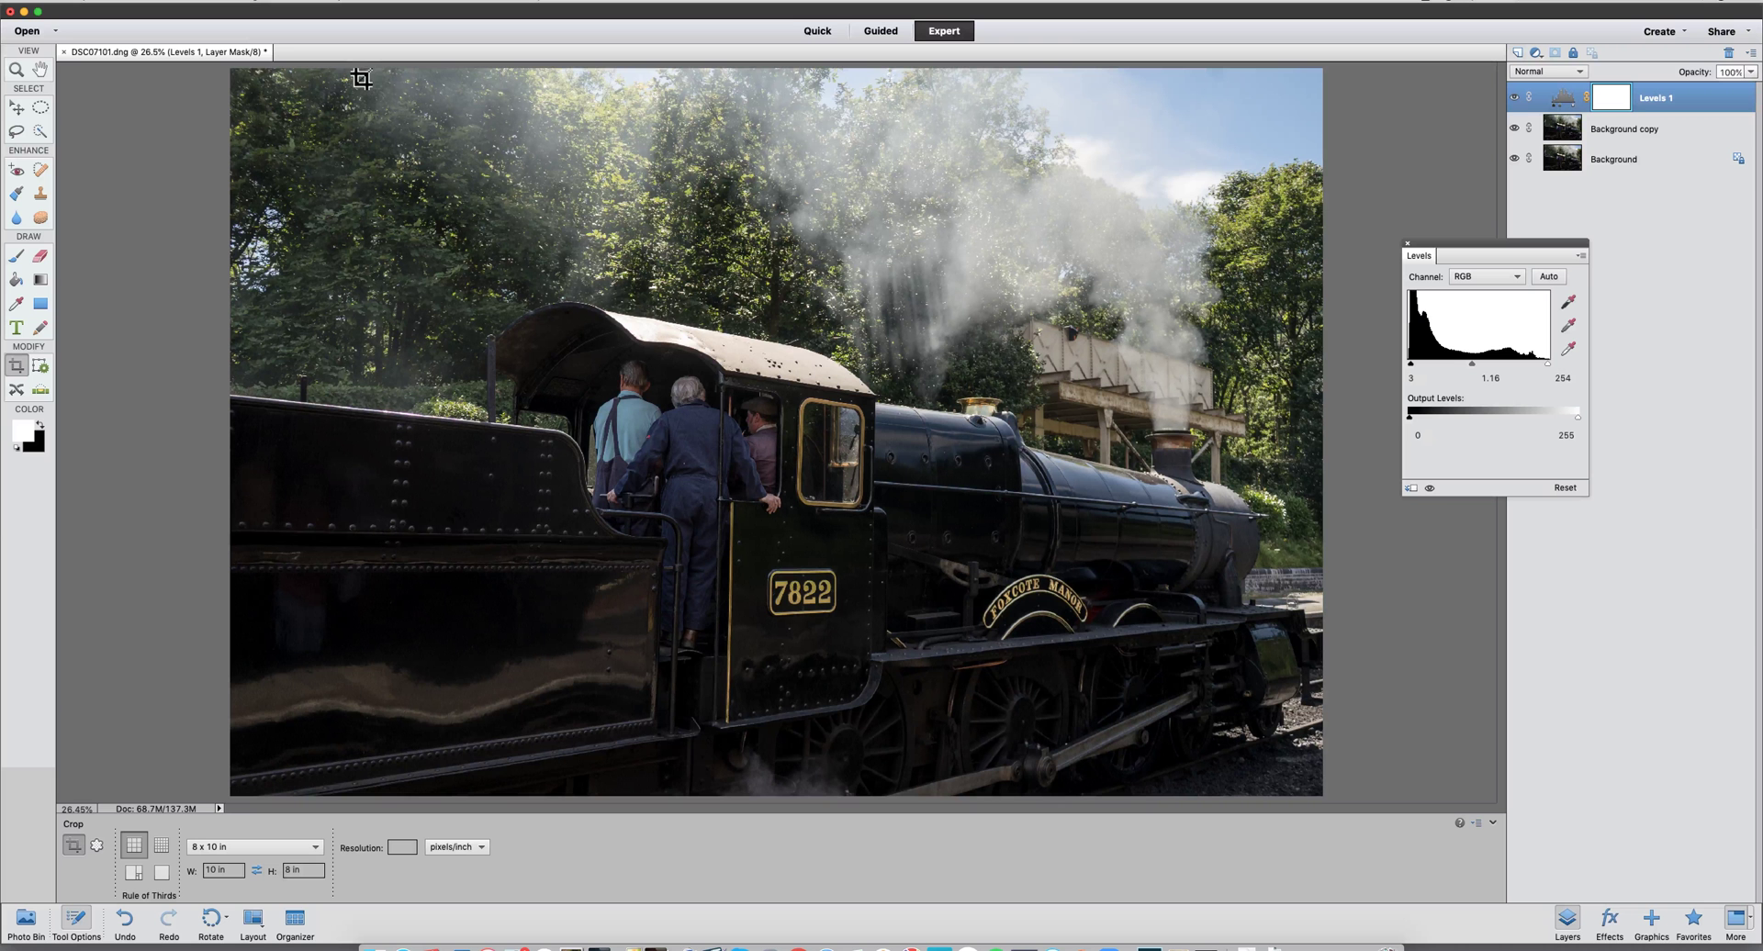
Crop the photo to a slightly clockwise-rotated frame that trims the tender's rear and keeps the chimney and front of the boiler.
{"action": "left_click_drag", "start_coordinate": [355, 94], "coordinate": [1274, 773]}
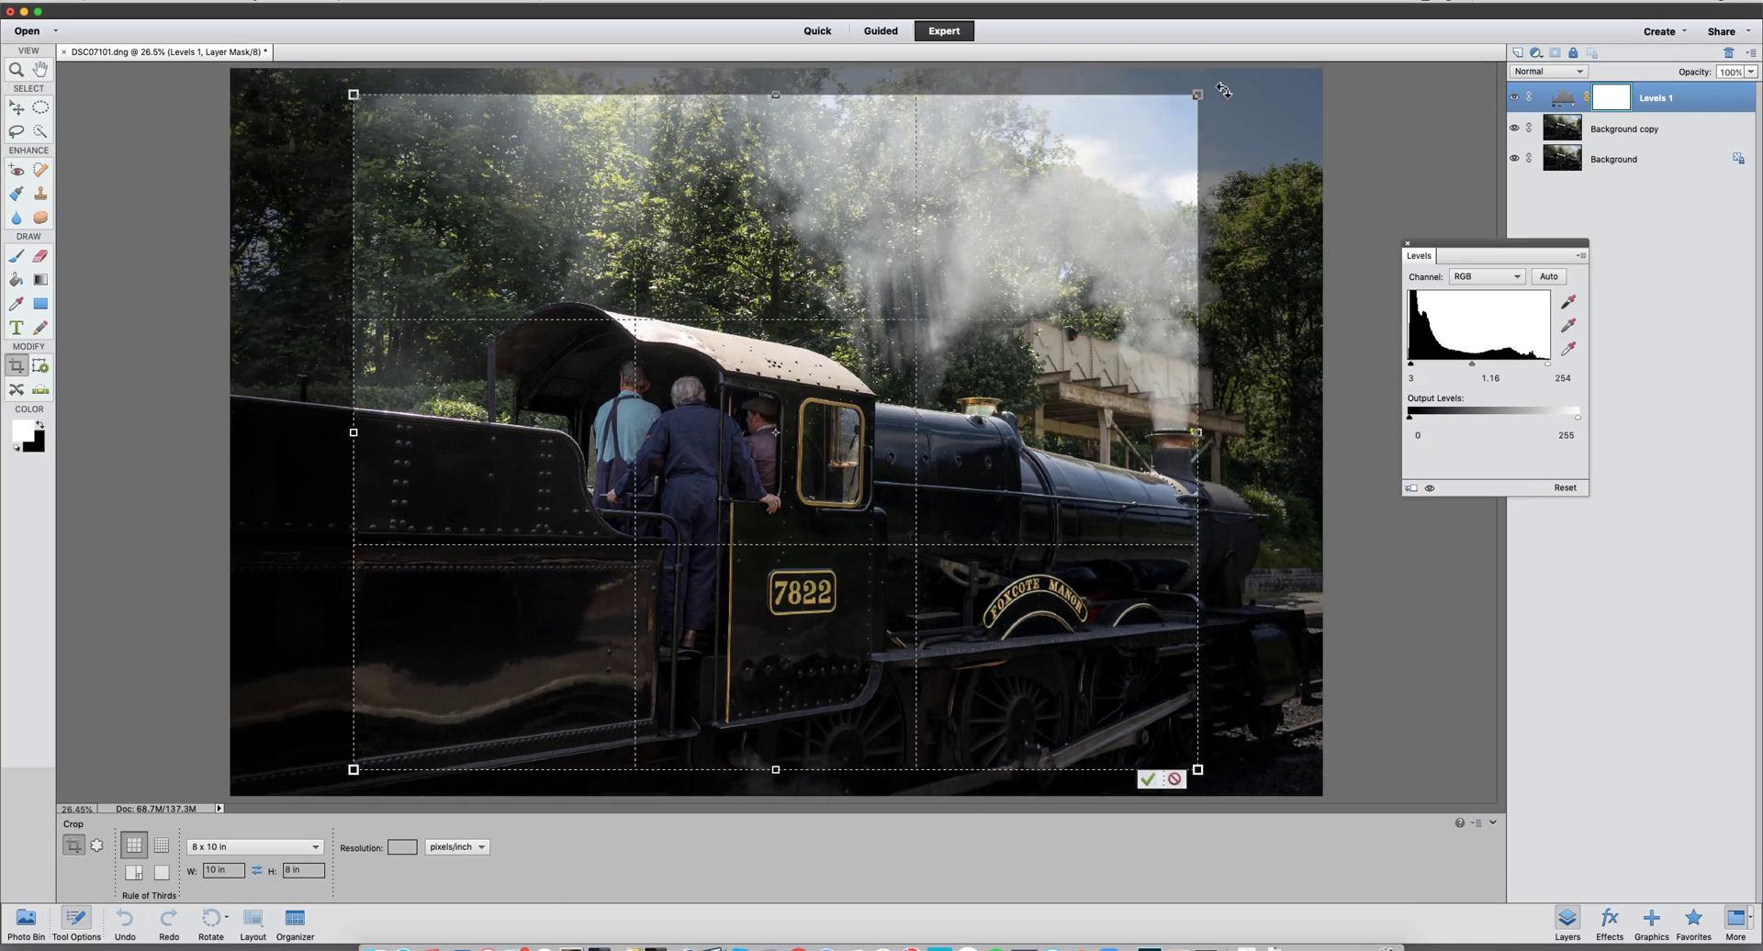
{"action": "left_click_drag", "start_coordinate": [1226, 97], "coordinate": [1227, 99]}
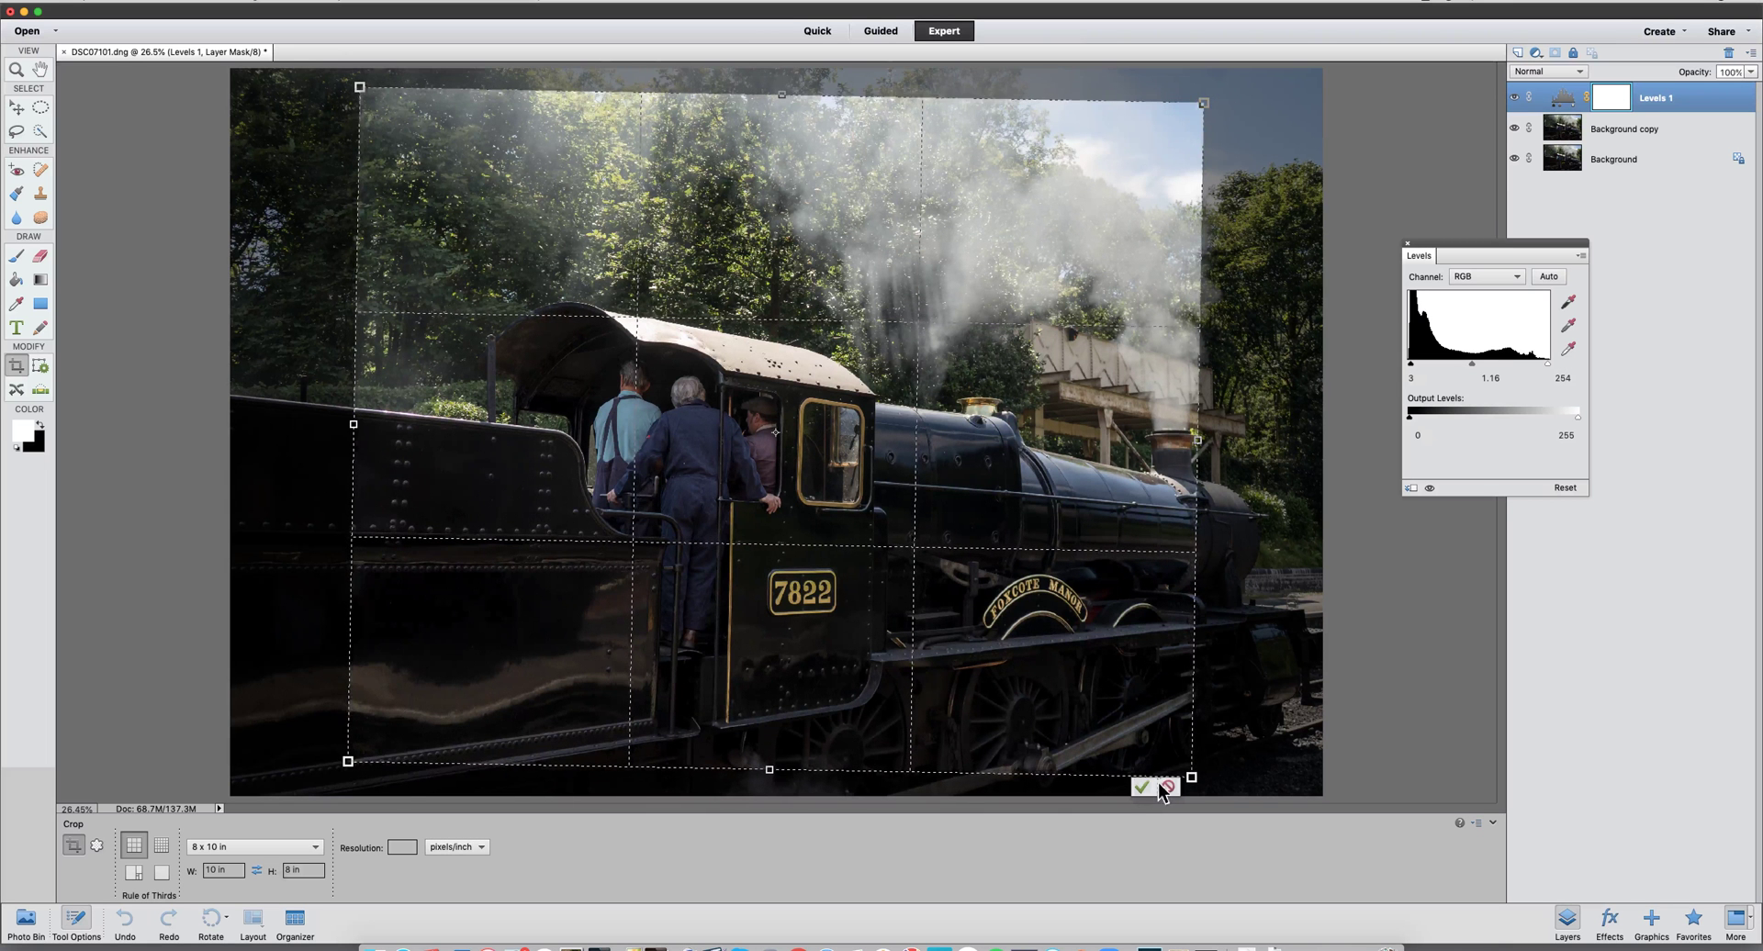
{"action": "left_click_drag", "start_coordinate": [1118, 621], "coordinate": [1201, 631]}
{"action": "left_click_drag", "start_coordinate": [435, 96], "coordinate": [412, 79]}
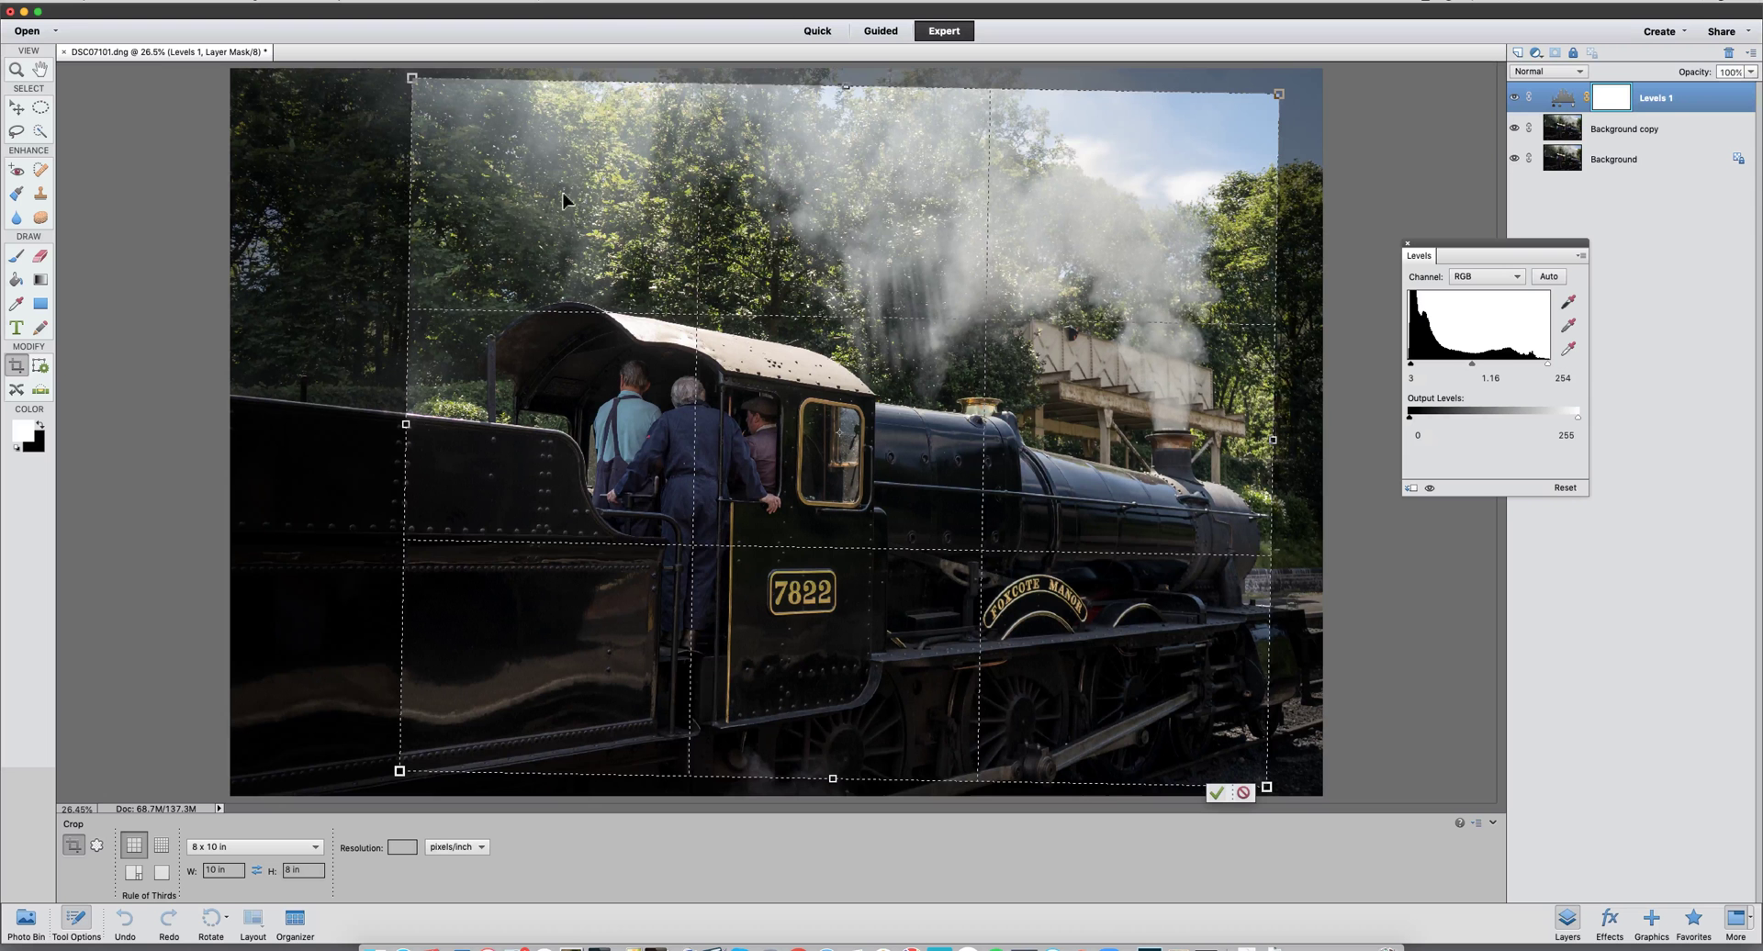
{"action": "left_click", "coordinate": [1217, 793]}
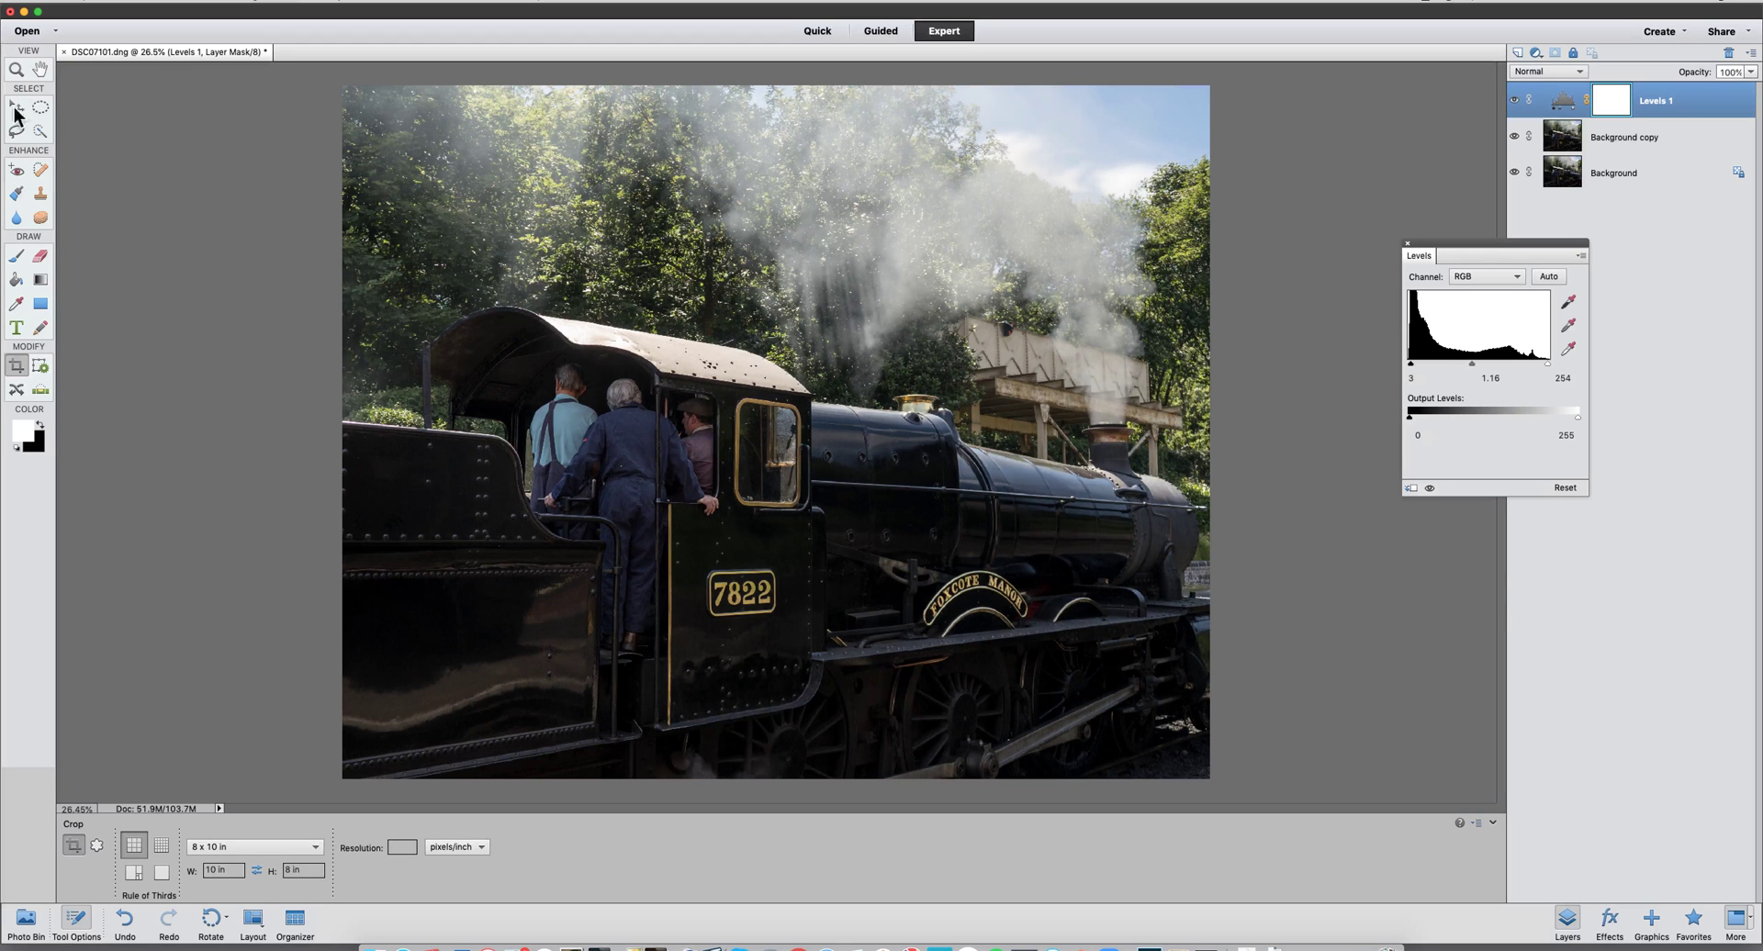
Activate the Spot Healing Brush and flatten the Levels and Background copy layers into the Background.
{"action": "left_click", "coordinate": [37, 171]}
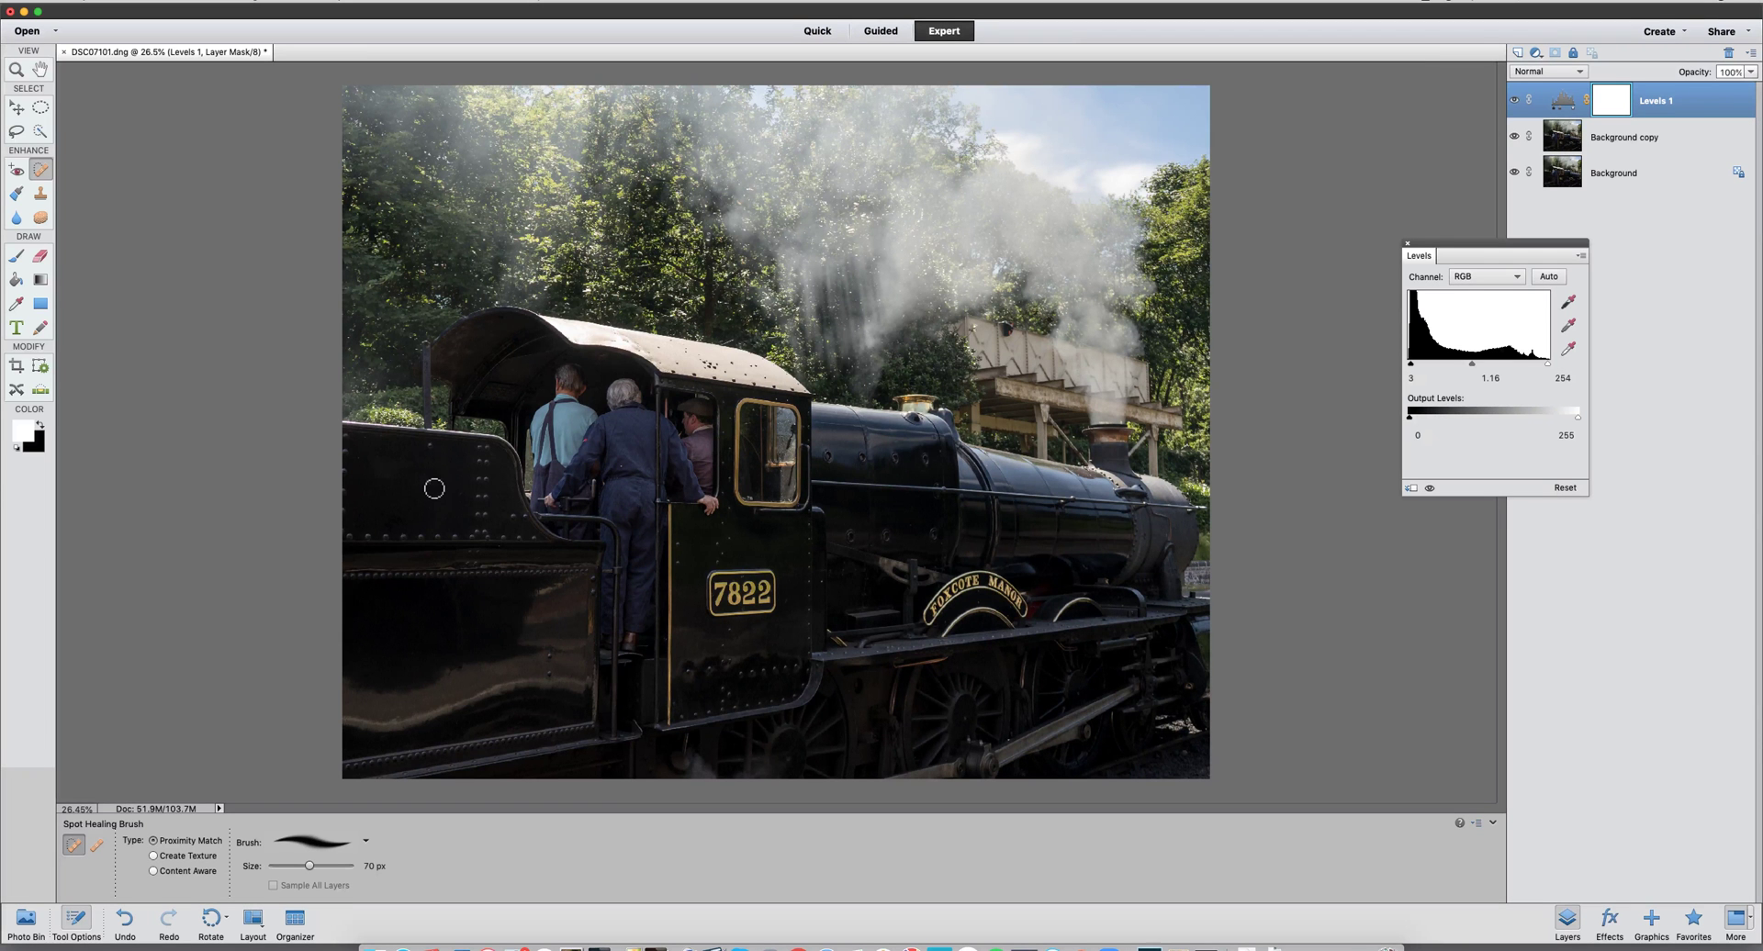
{"action": "left_click", "coordinate": [1636, 146]}
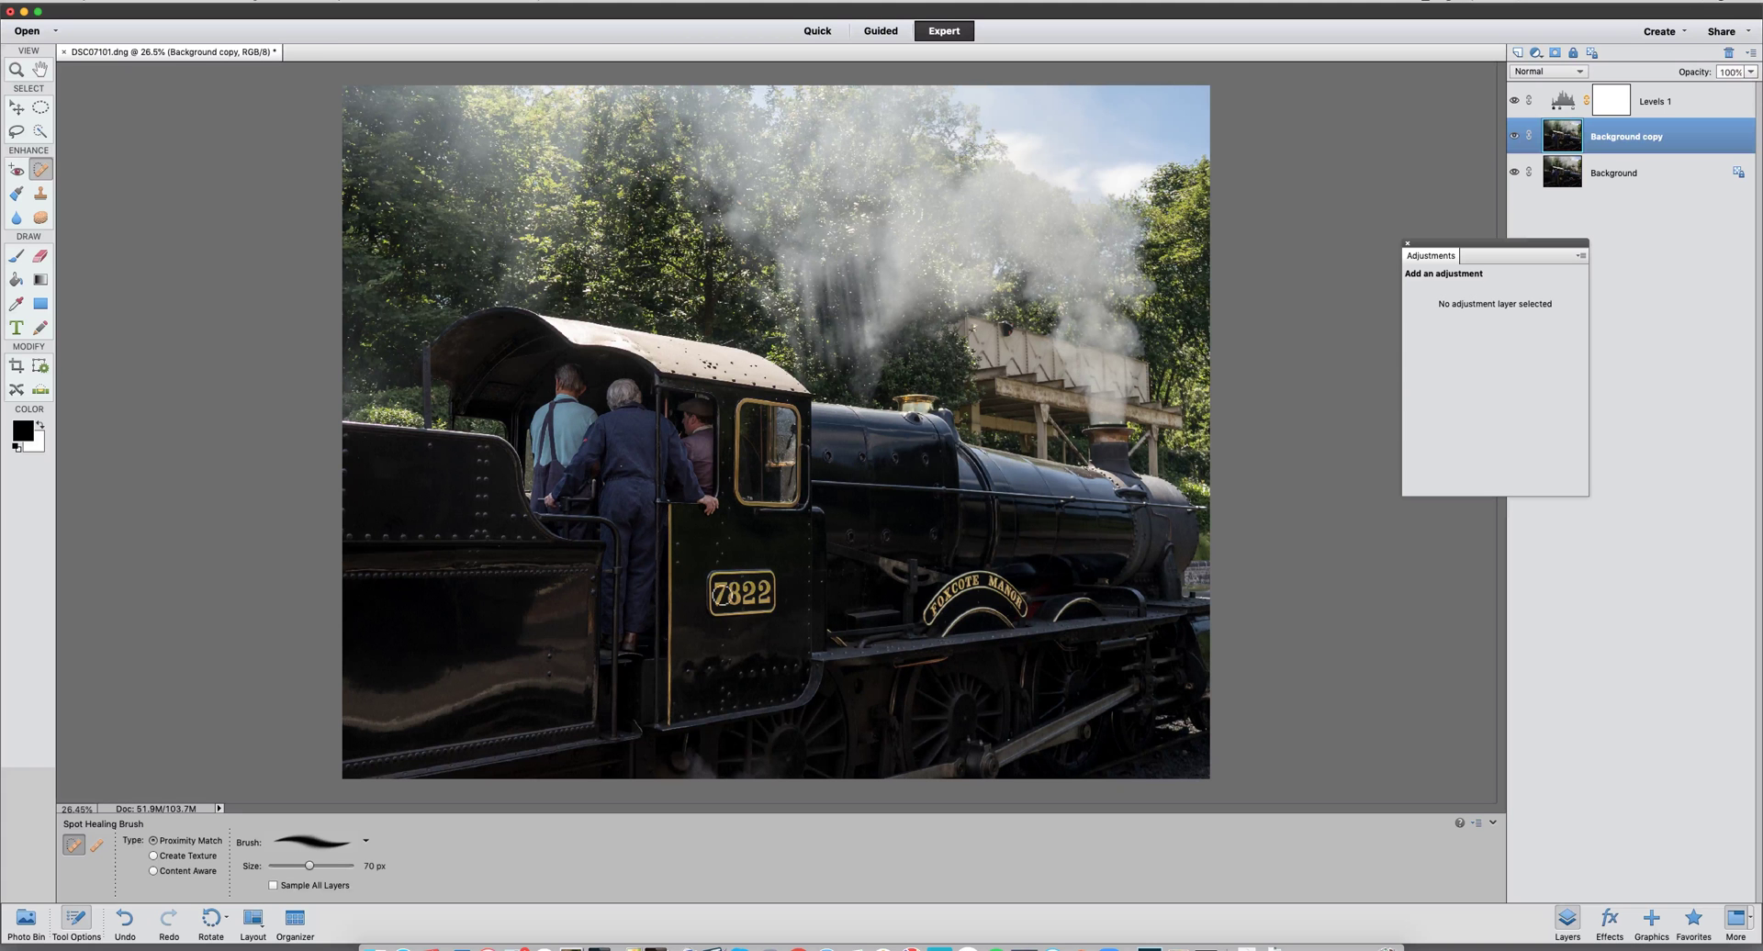
{"action": "right_click", "coordinate": [1654, 140]}
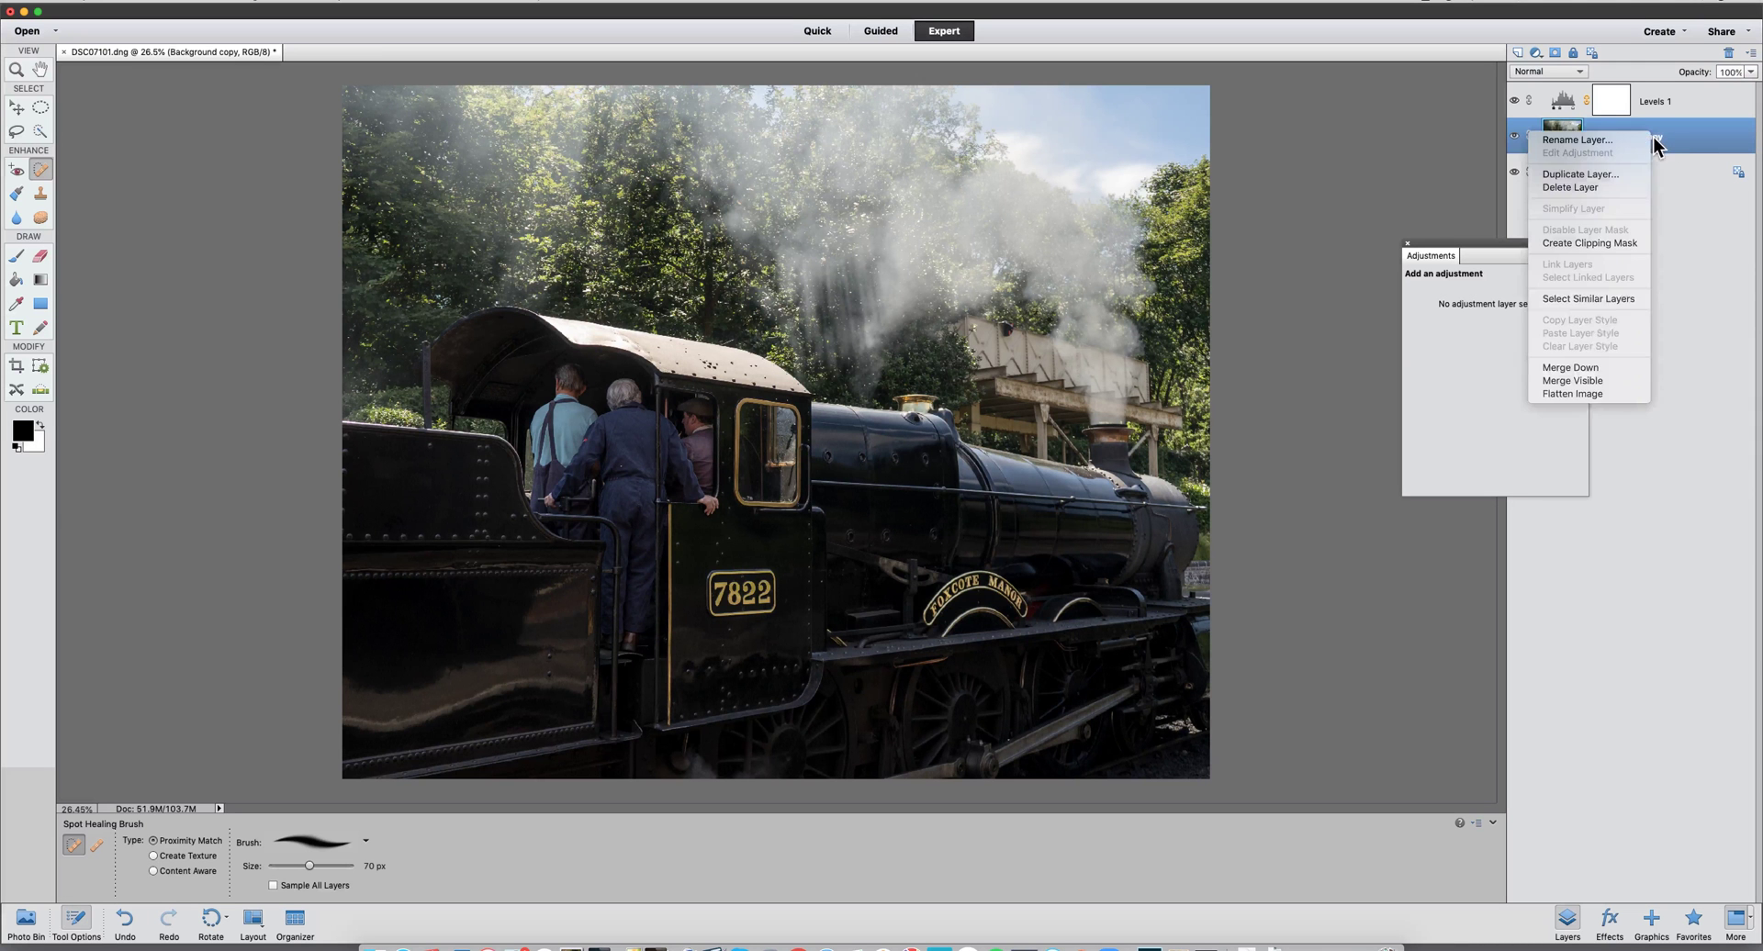
{"action": "left_click", "coordinate": [1584, 395]}
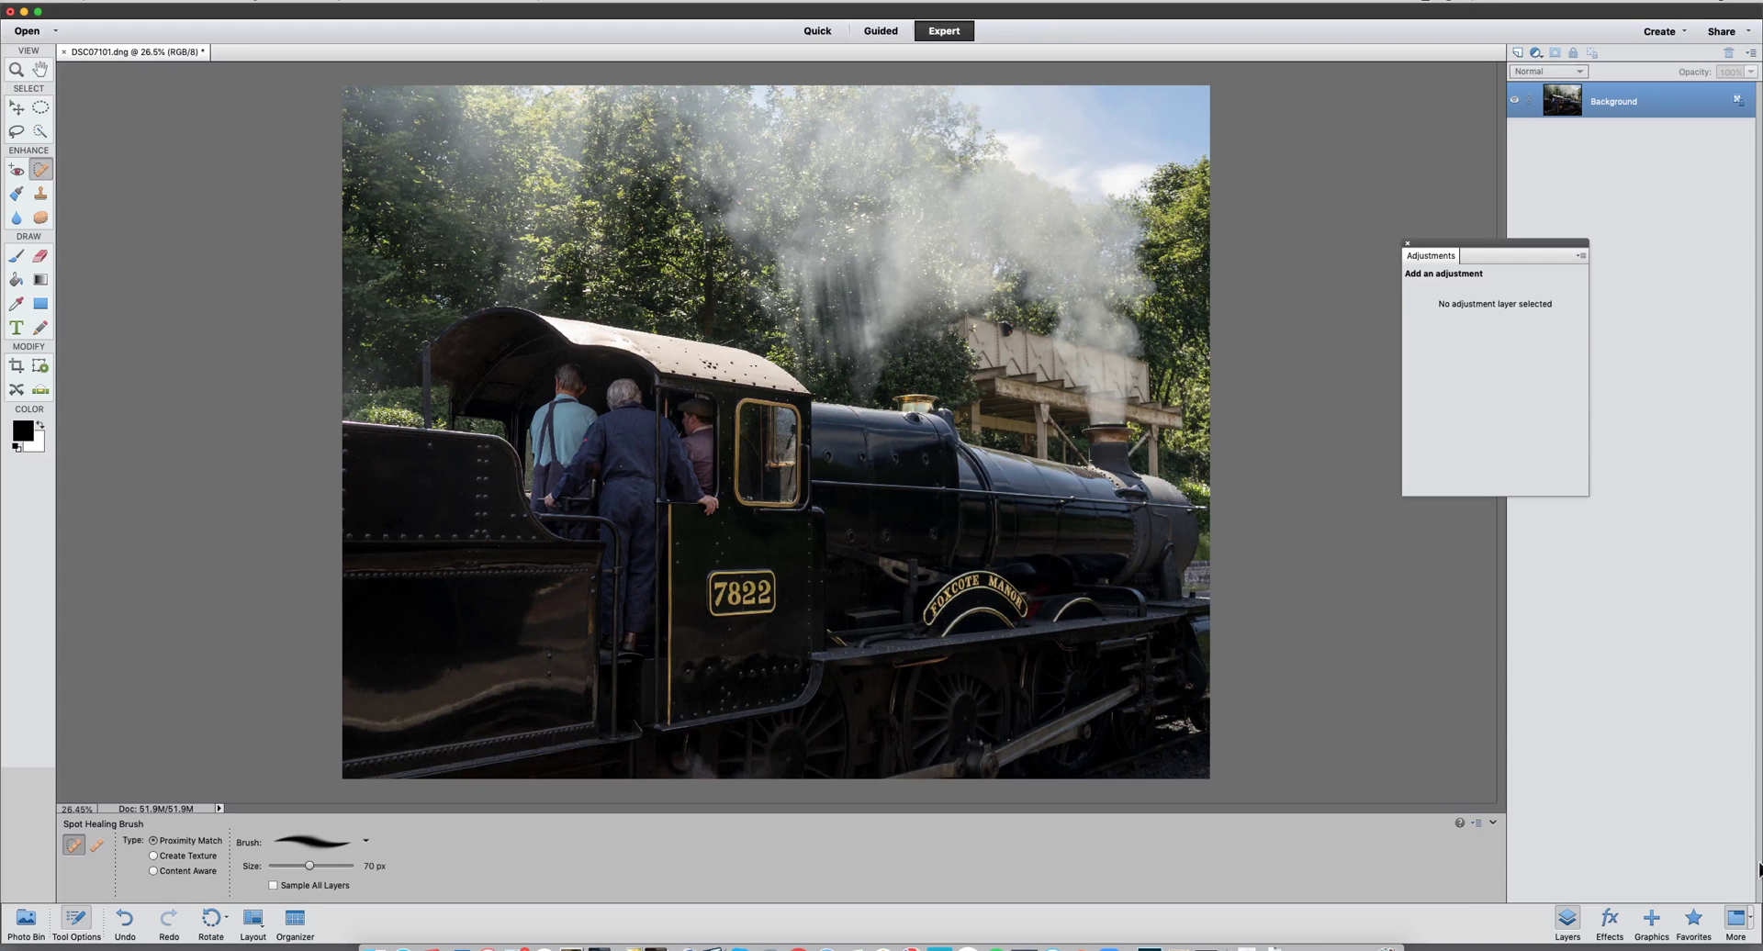
Open the Actions and look through the Florabella finishing, retouching and resize-and-sharpen actions.
{"action": "left_click", "coordinate": [1750, 918]}
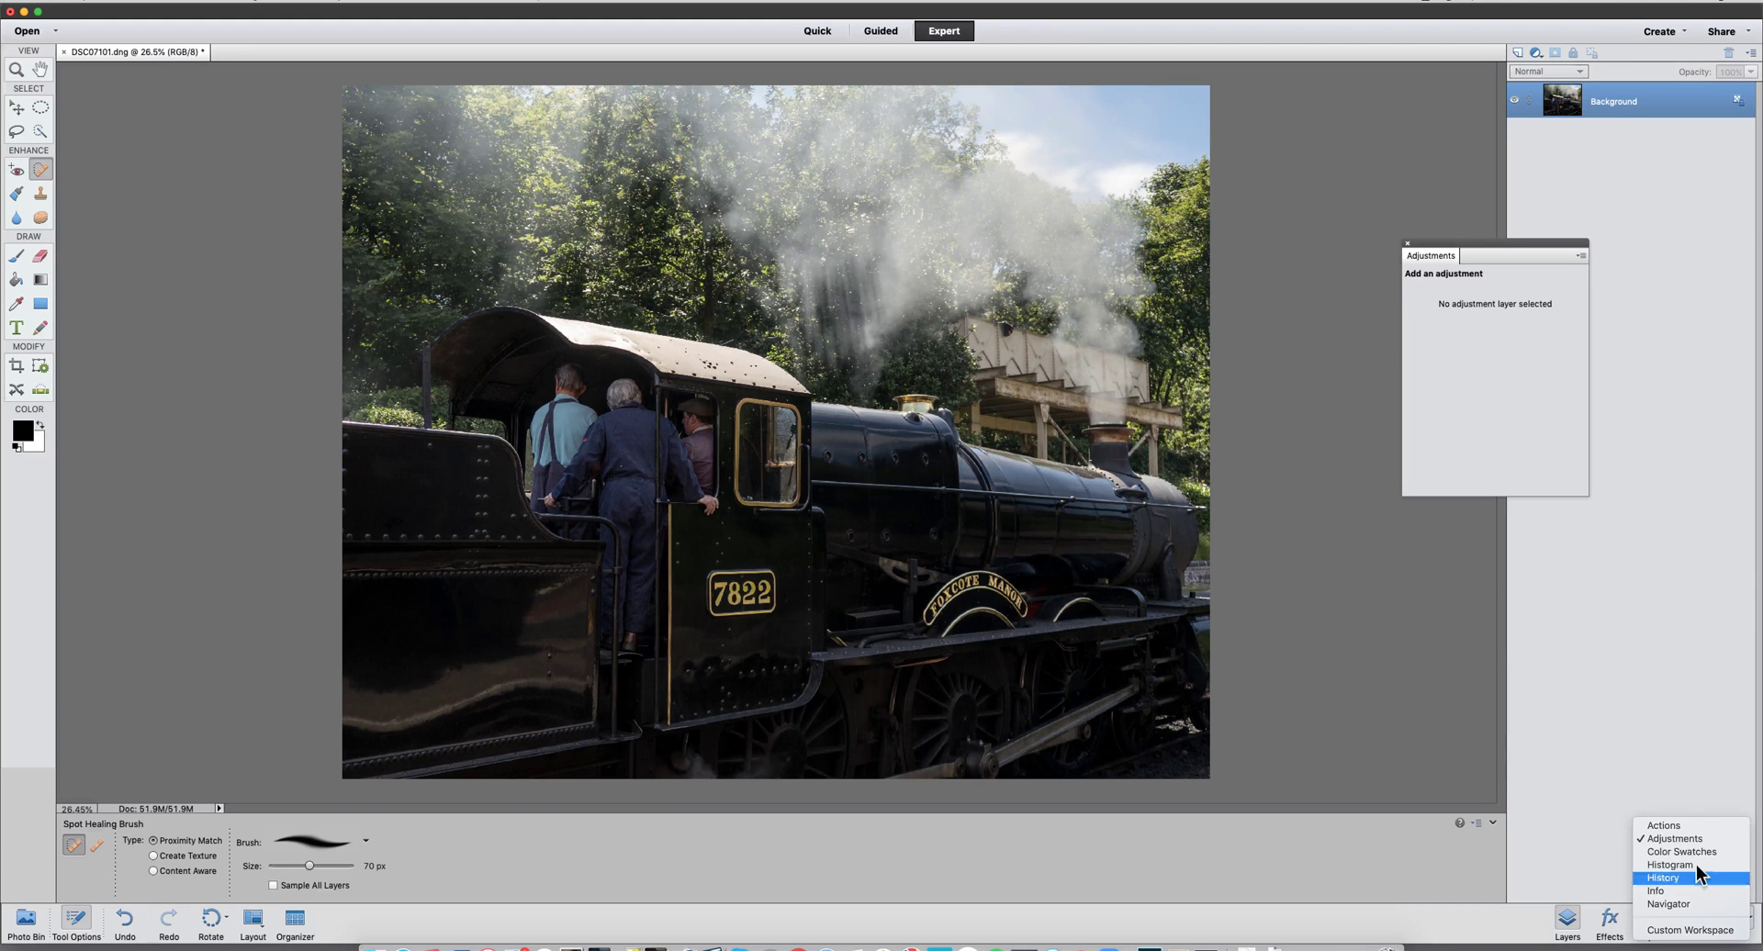
{"action": "left_click", "coordinate": [1664, 825]}
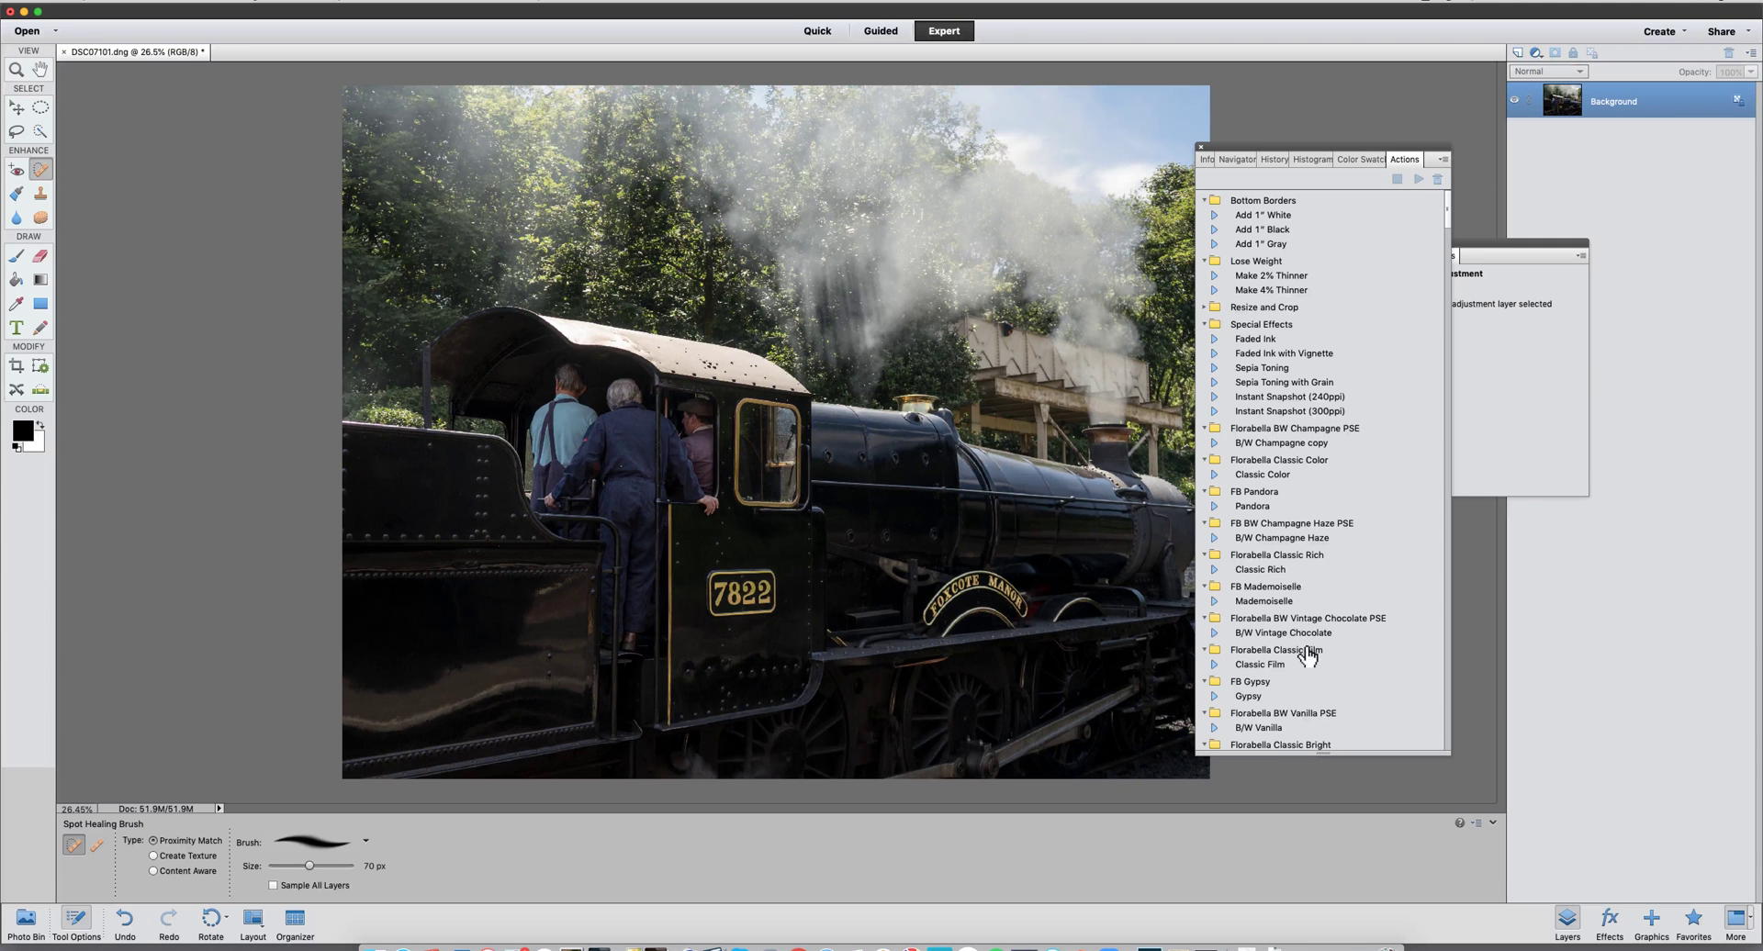
{"action": "scroll", "coordinate": [1309, 653], "scroll_direction": "down", "scroll_amount": 15}
{"action": "scroll", "coordinate": [1308, 653], "scroll_direction": "down", "scroll_amount": 12}
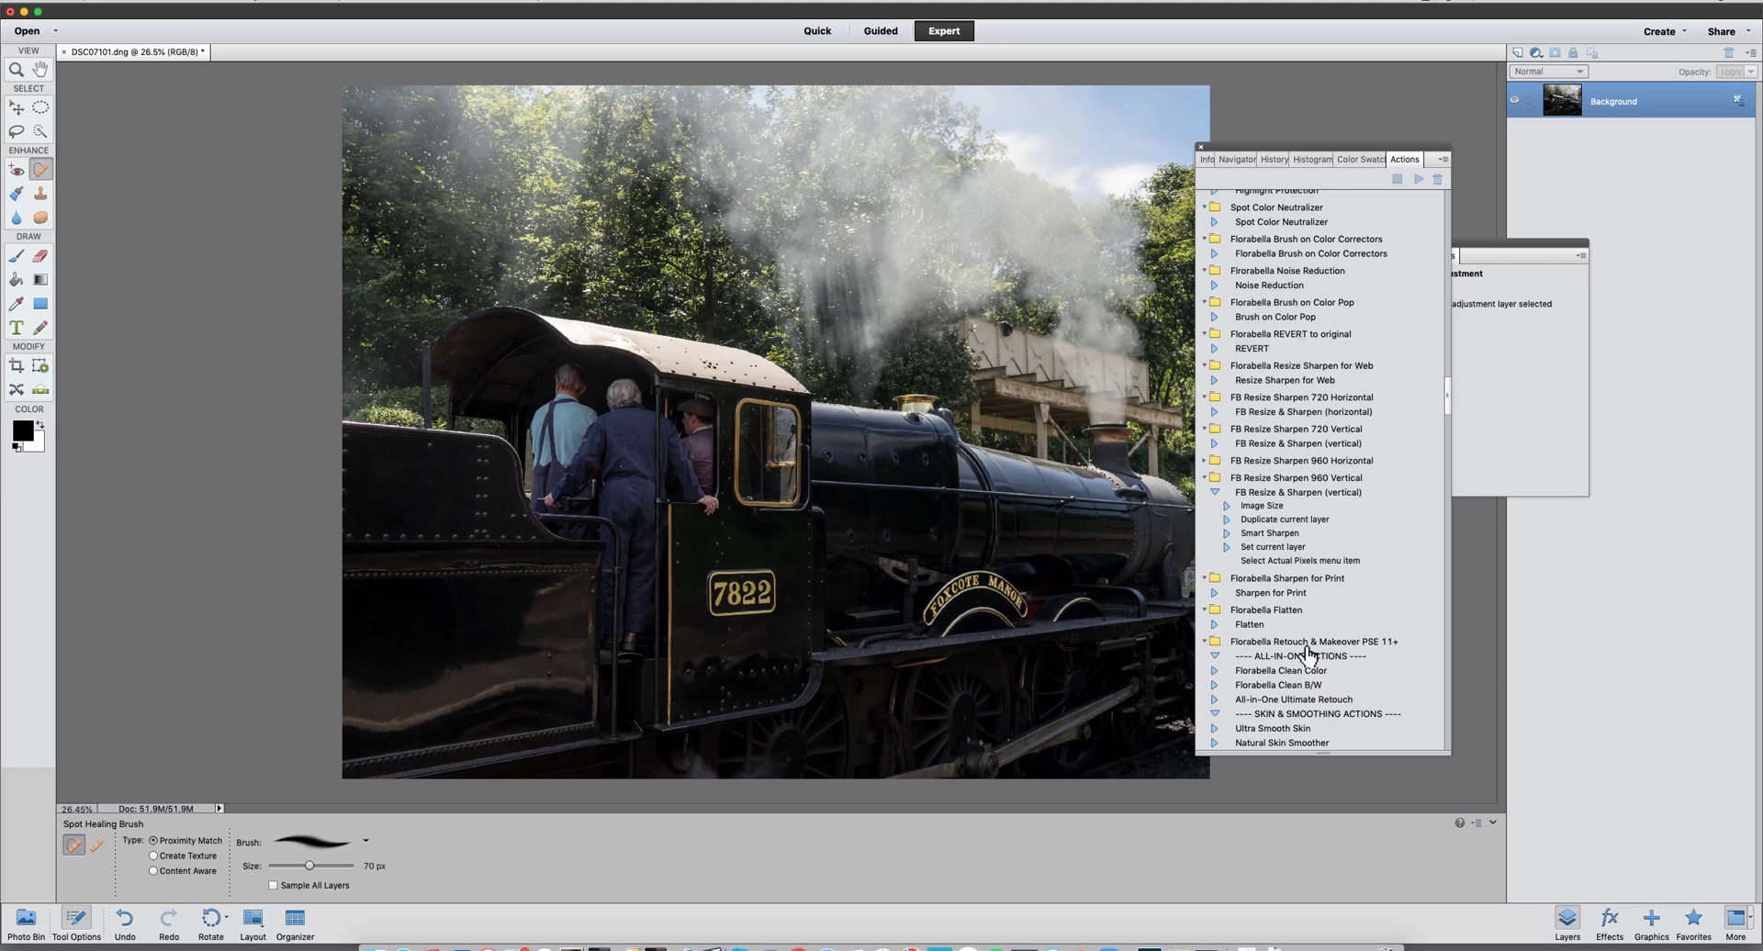
{"action": "scroll", "coordinate": [1308, 654], "scroll_direction": "up", "scroll_amount": 4}
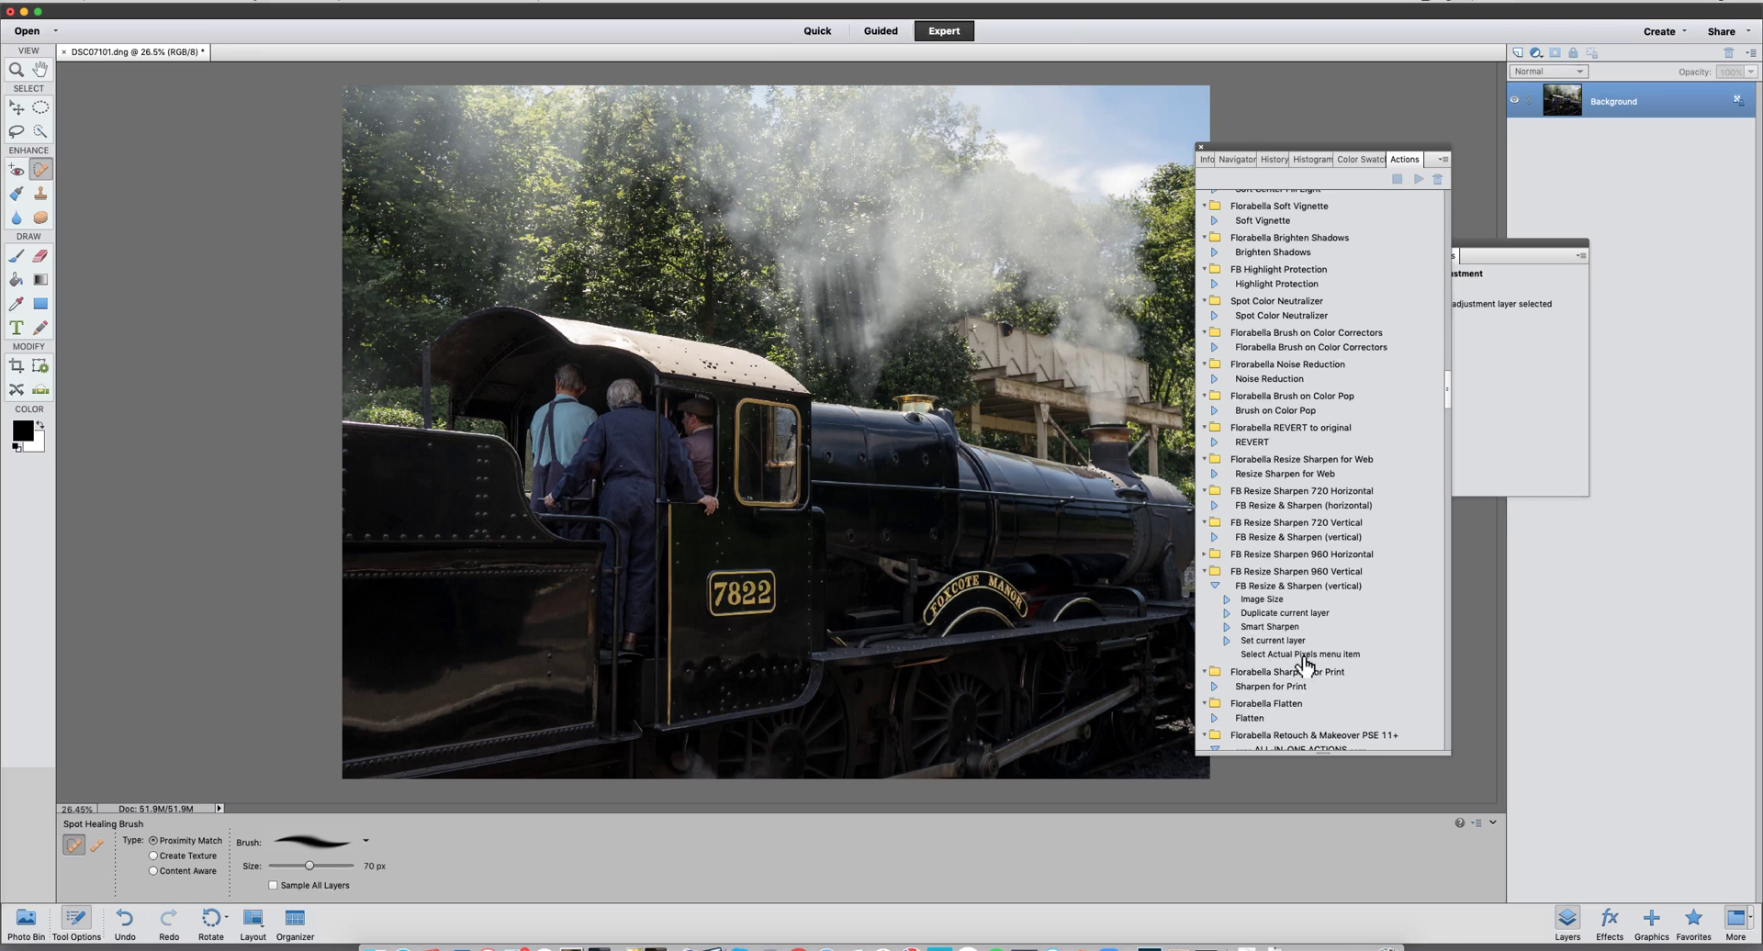
{"action": "scroll", "coordinate": [1307, 663], "scroll_direction": "down", "scroll_amount": 2}
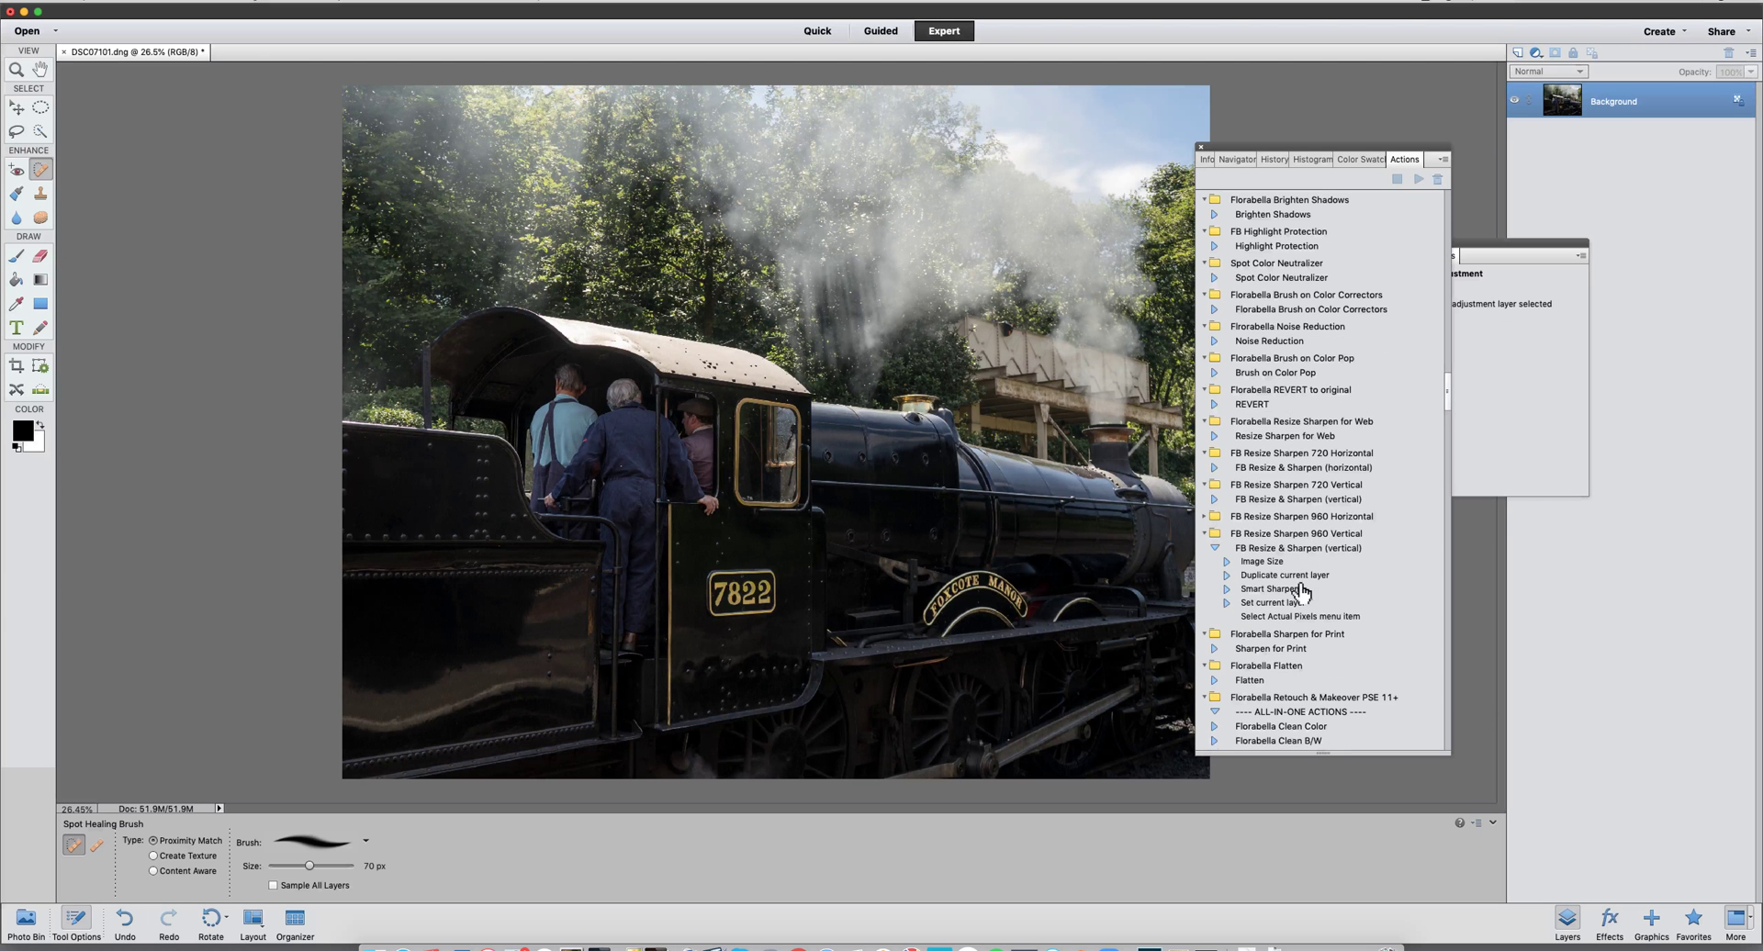
{"action": "scroll", "coordinate": [1293, 537], "scroll_direction": "up", "scroll_amount": 5}
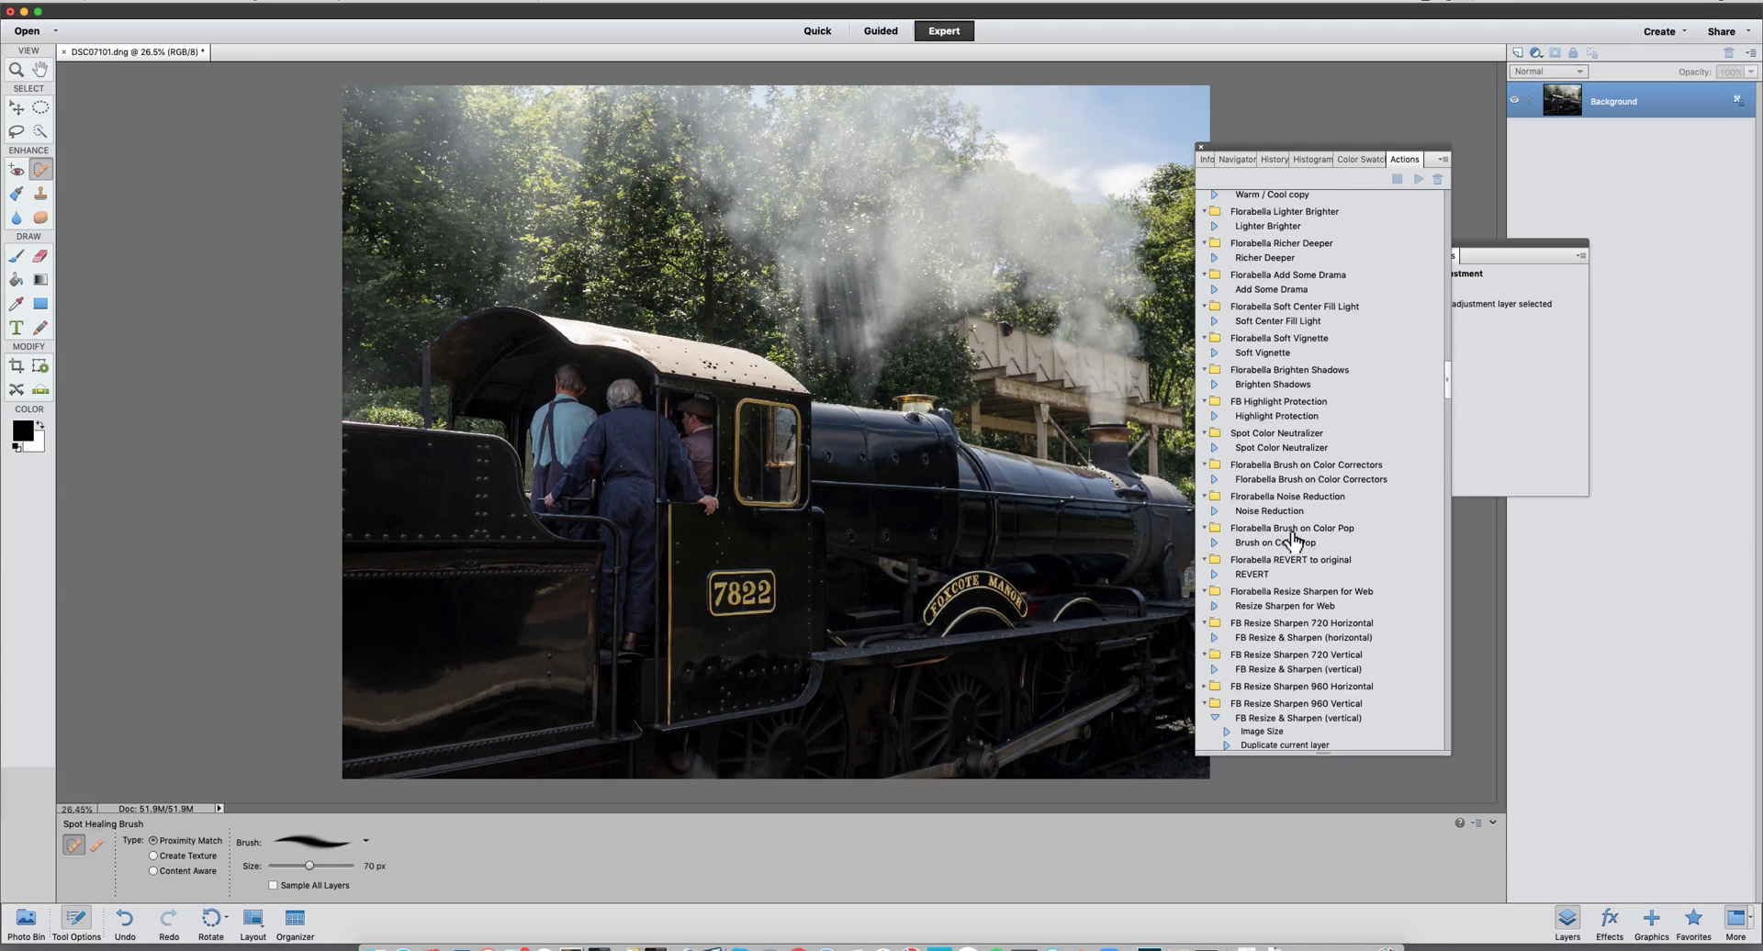
{"action": "scroll", "coordinate": [1293, 538], "scroll_direction": "up", "scroll_amount": 5}
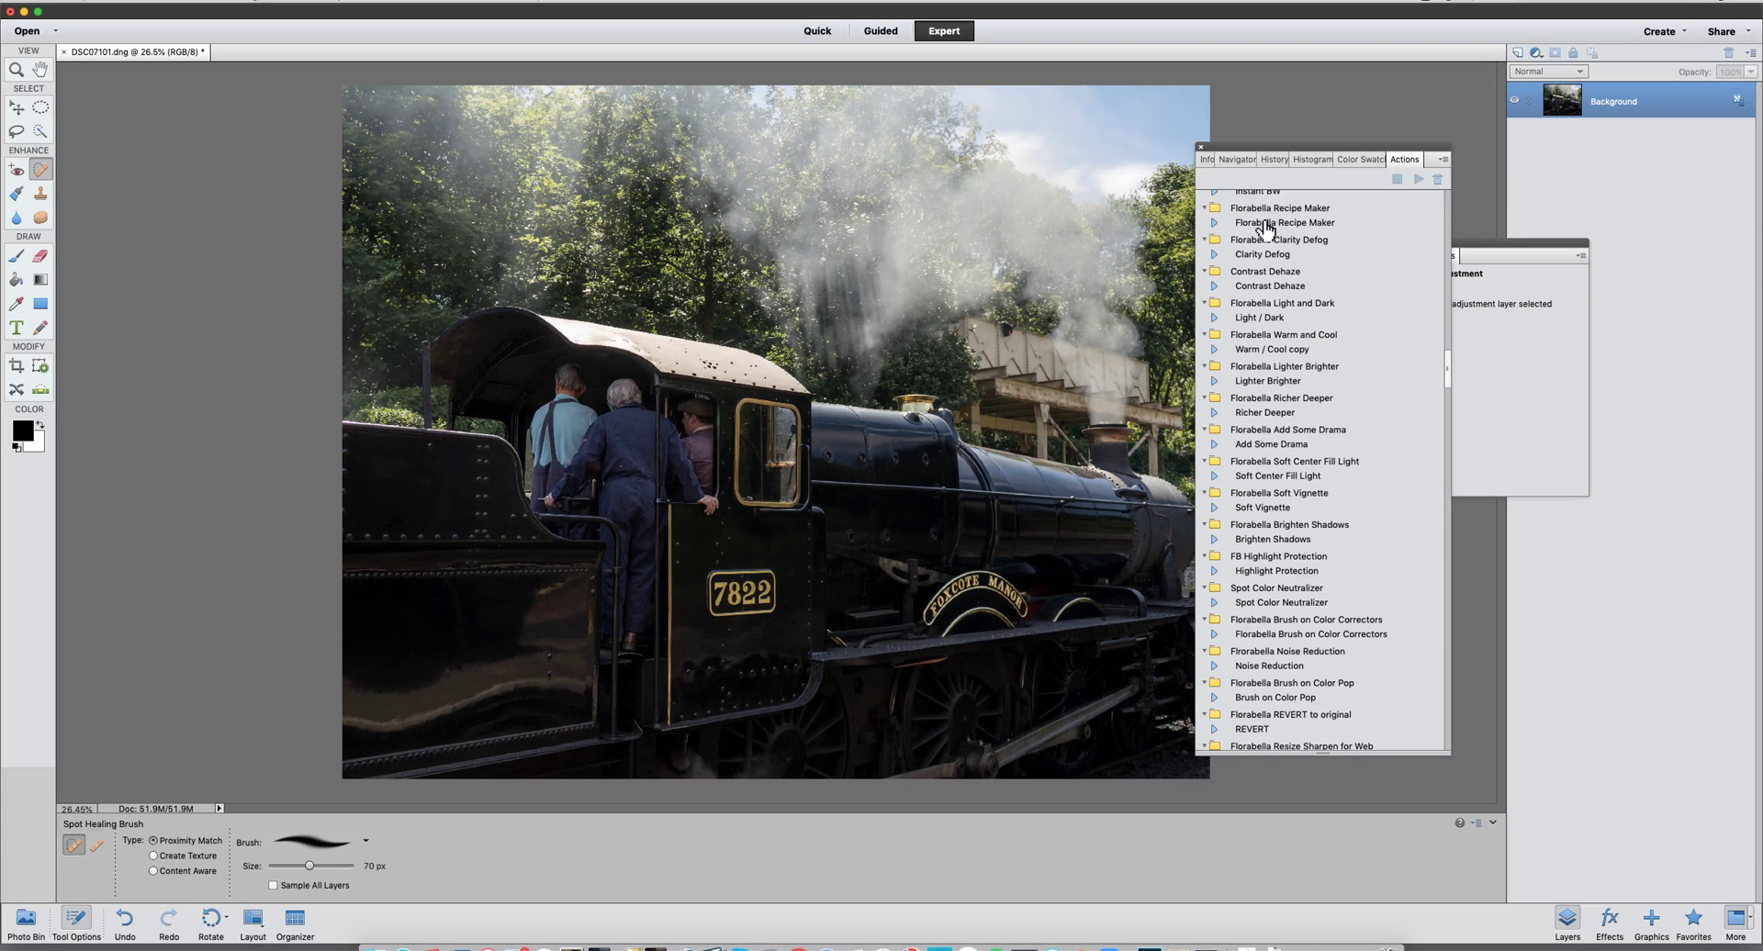
Run the Florabella Recipe Maker action on the flattened photo and move the Actions and Adjustments windows away from the layer stack.
{"action": "left_click", "coordinate": [1265, 224]}
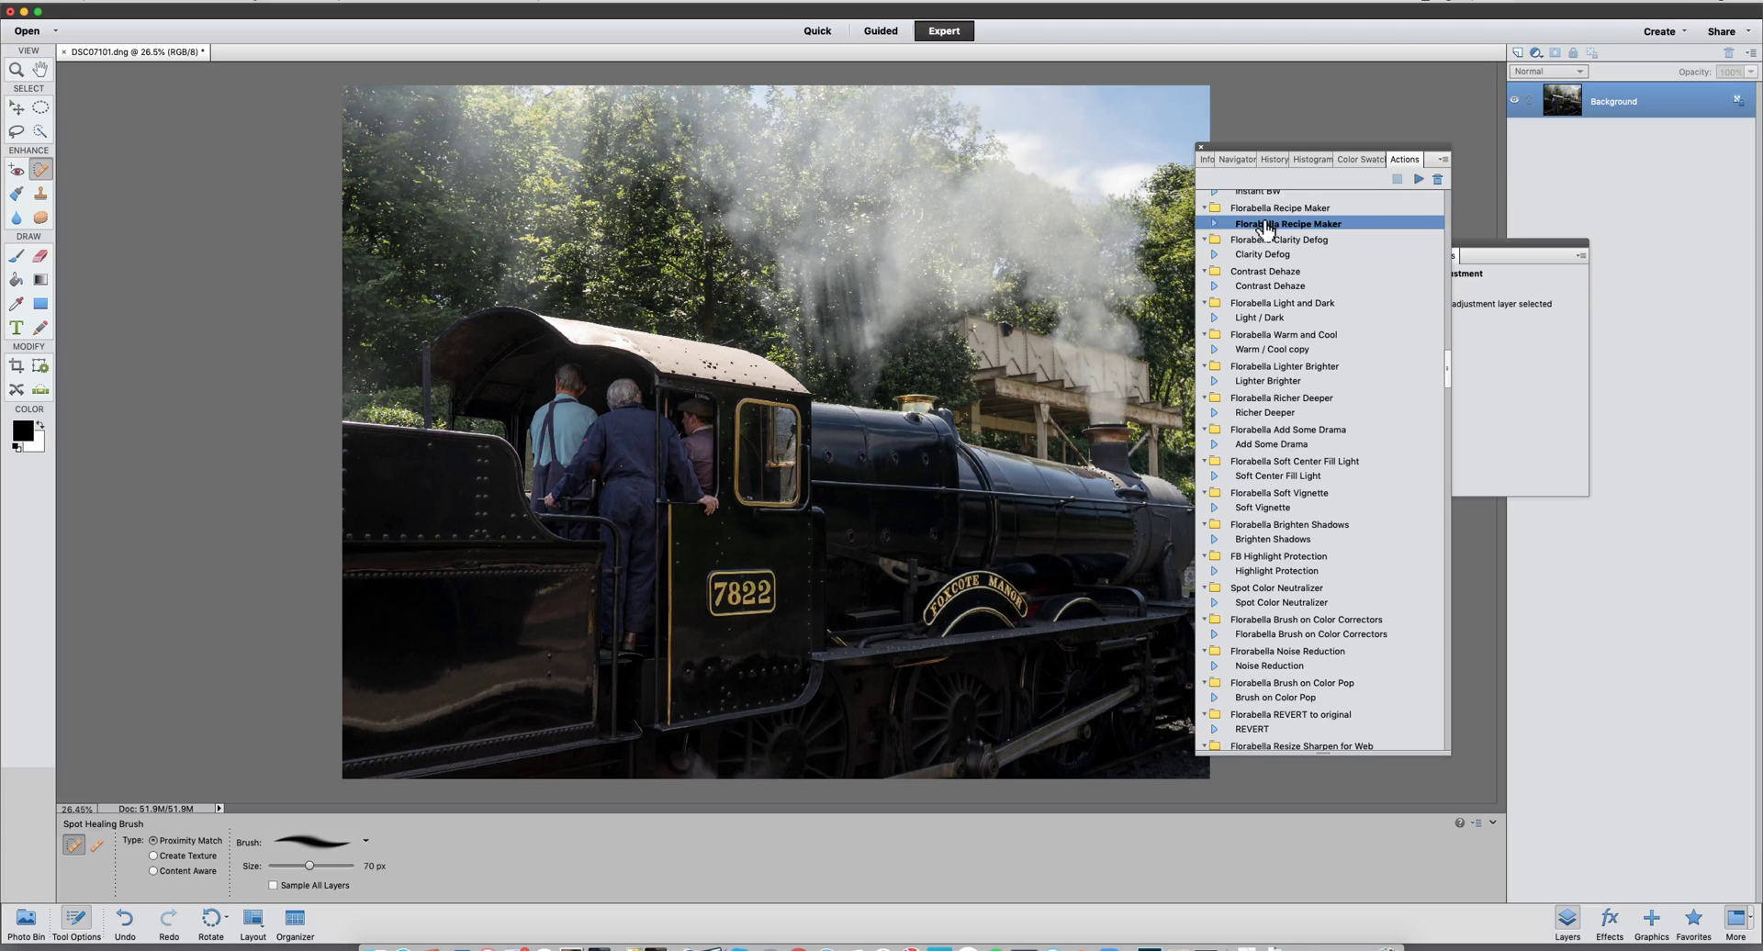
{"action": "left_click", "coordinate": [1419, 179]}
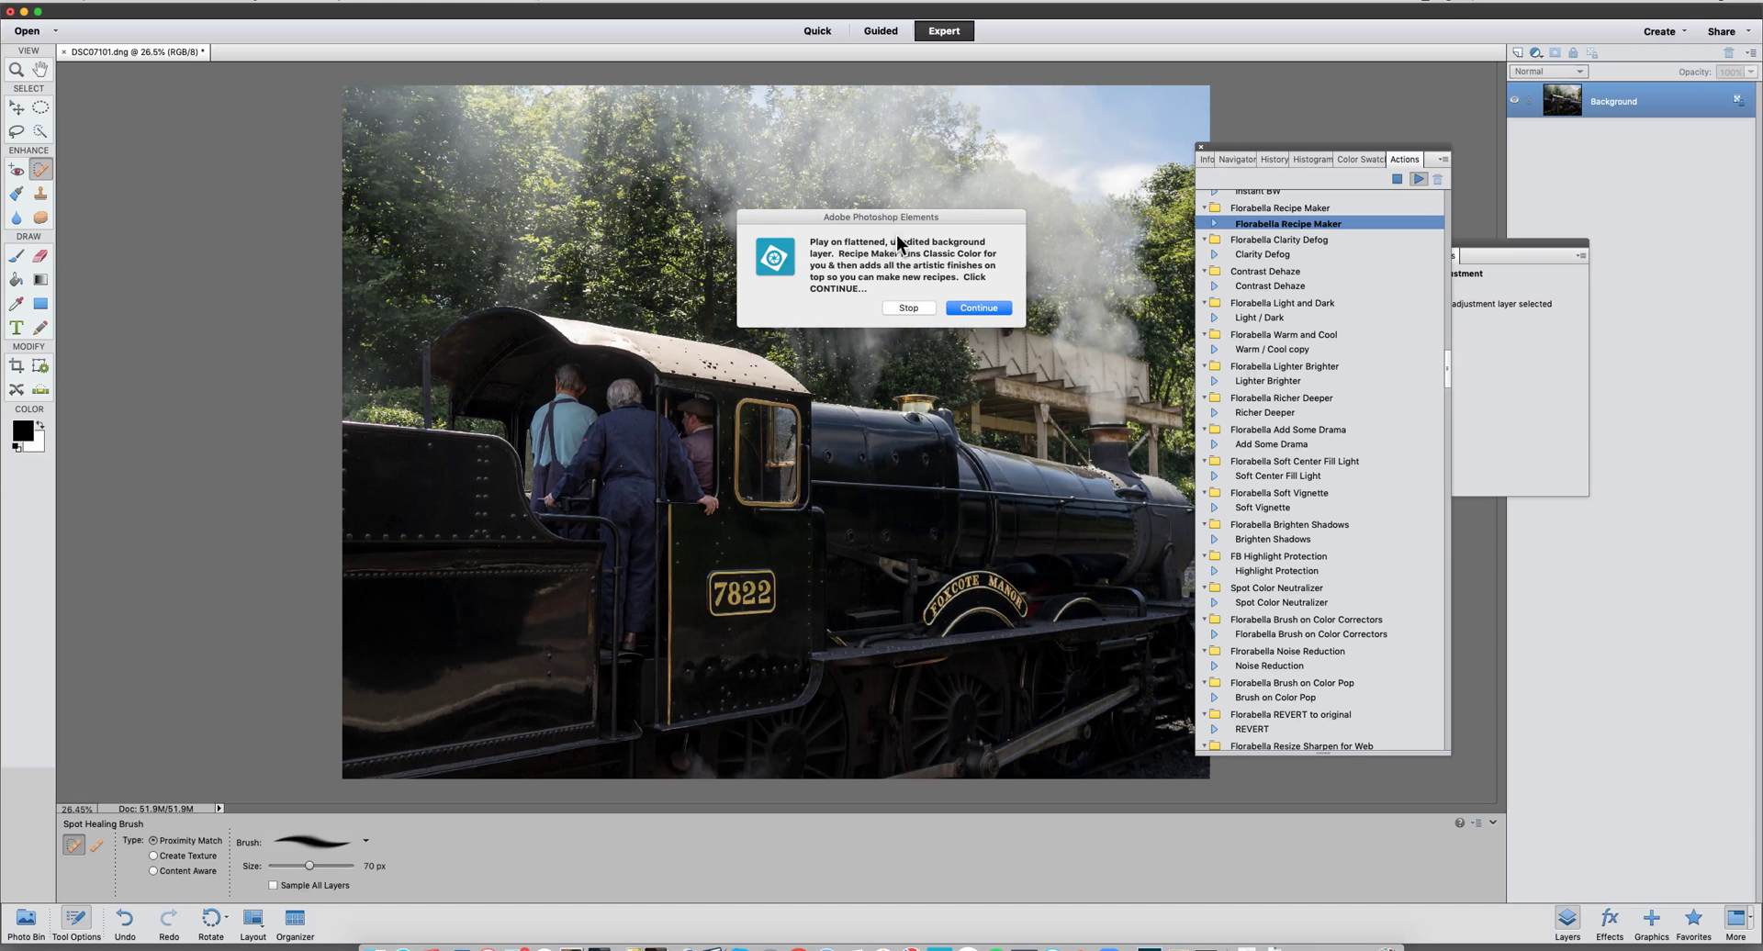
{"action": "left_click", "coordinate": [979, 308]}
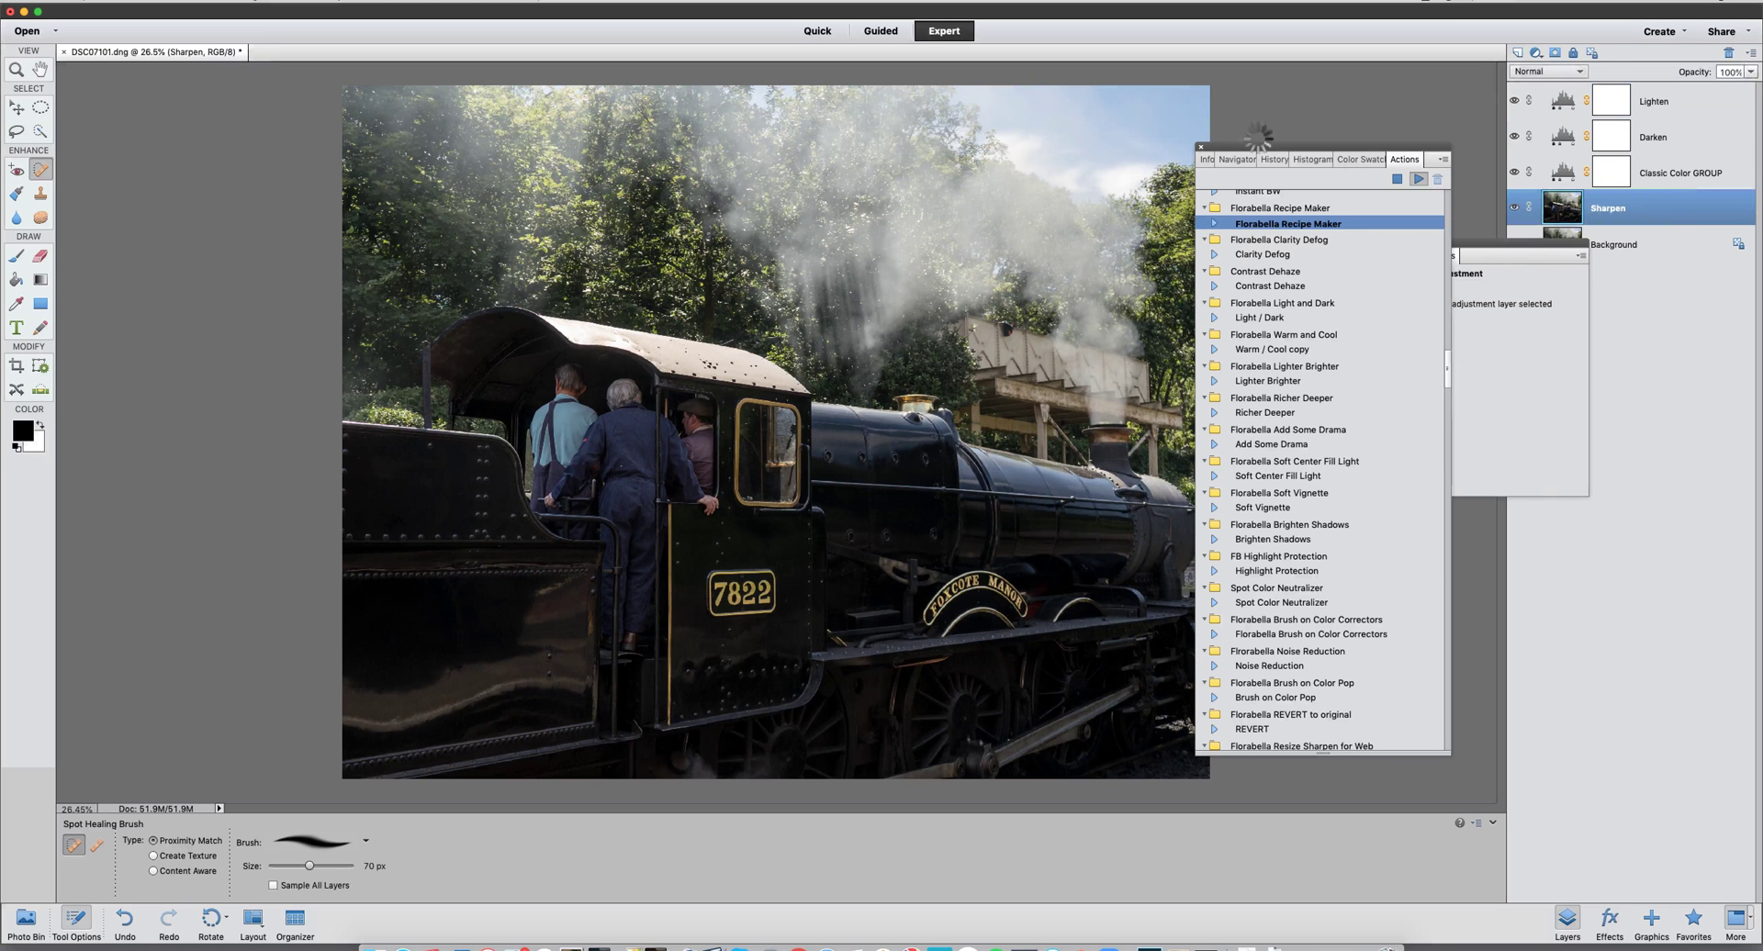
{"action": "left_click_drag", "start_coordinate": [1276, 153], "coordinate": [1054, 142]}
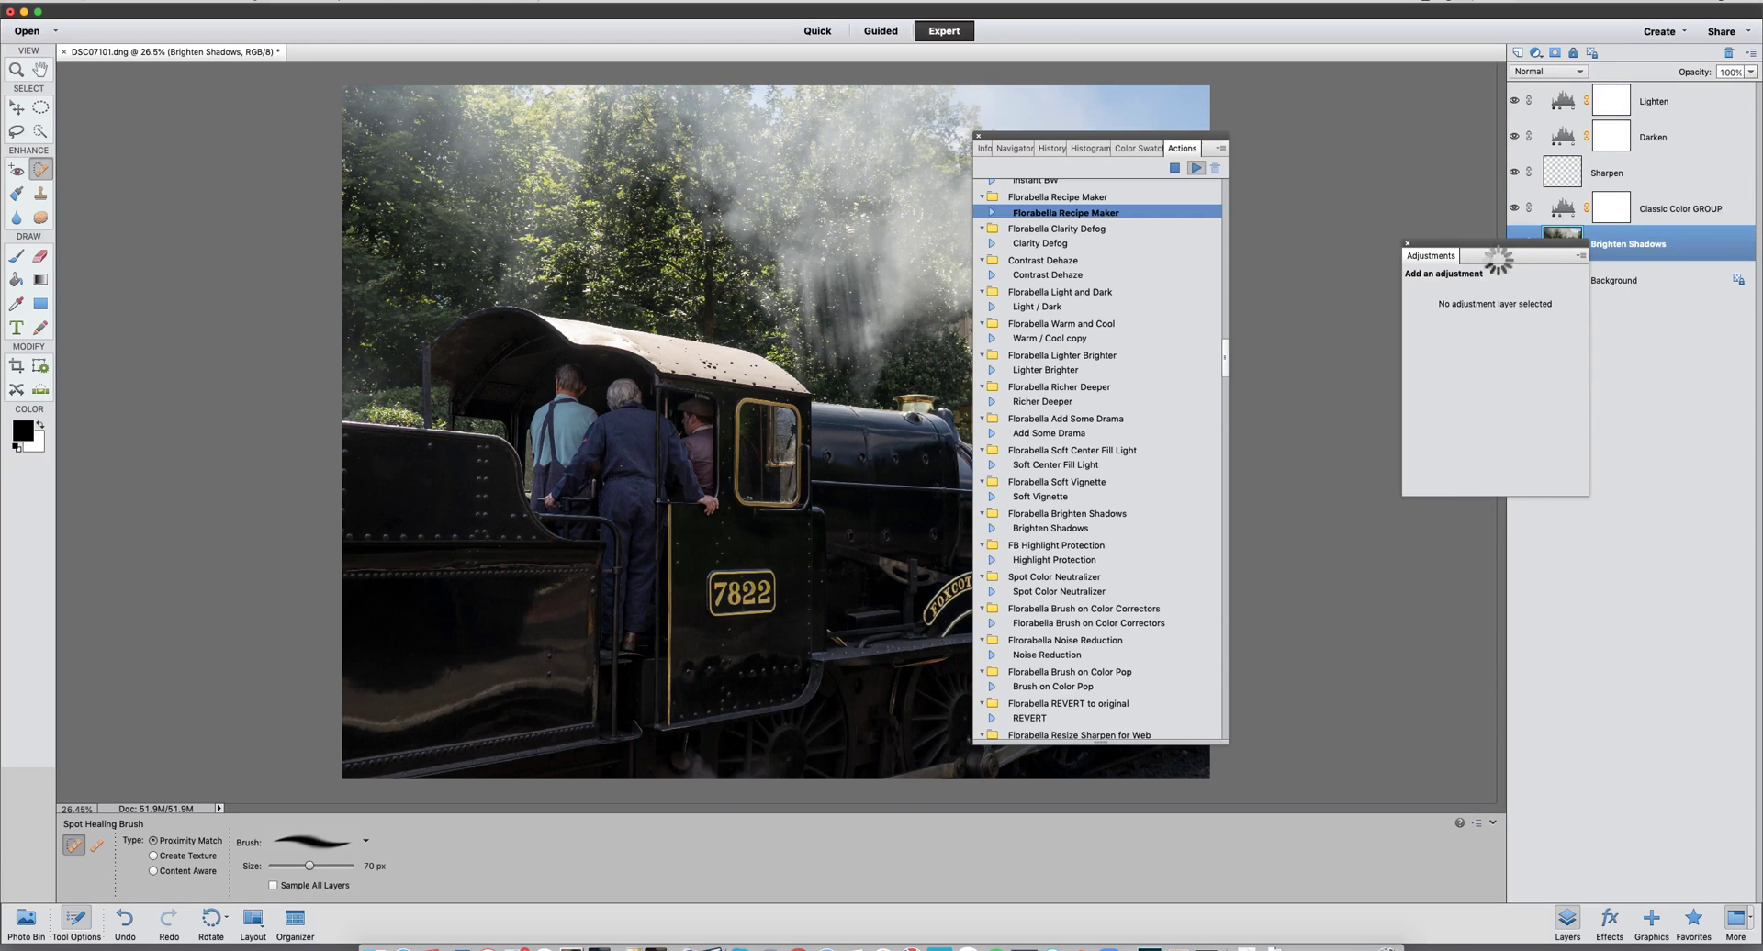
{"action": "left_click_drag", "start_coordinate": [1491, 246], "coordinate": [1337, 235]}
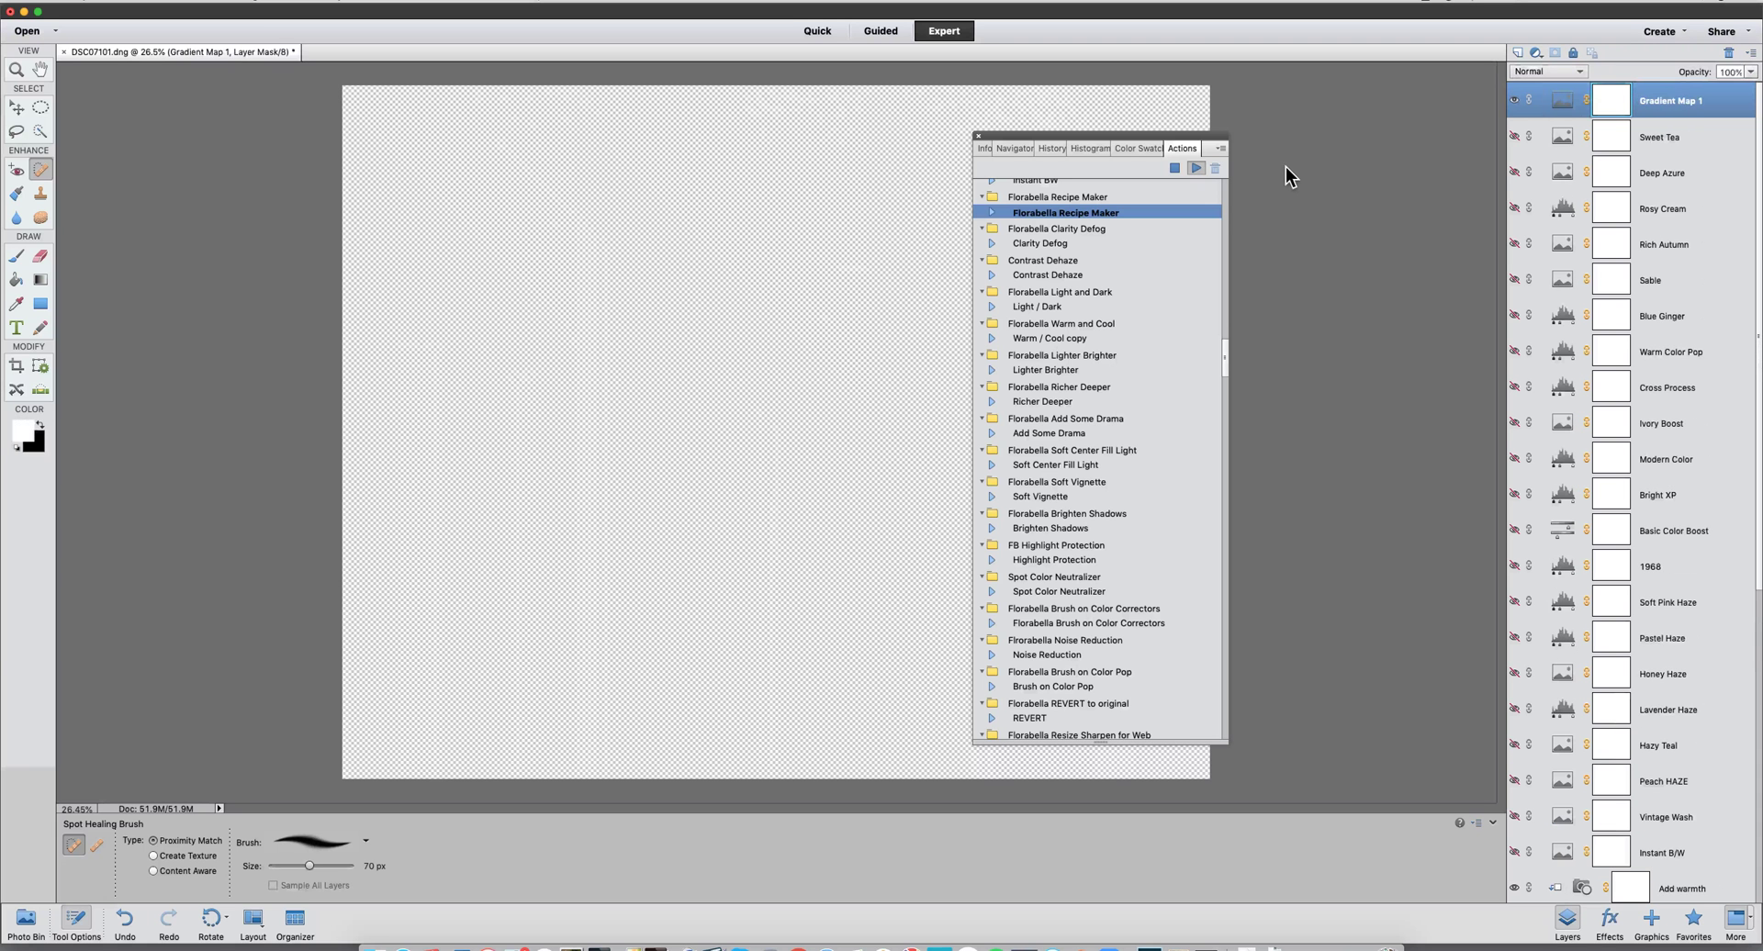
Let the Recipe Maker action finish with the Actions window clear of the photo, and set the Classic Color GROUP layer's opacity to 45%.
{"action": "left_click_drag", "start_coordinate": [1049, 137], "coordinate": [1308, 103]}
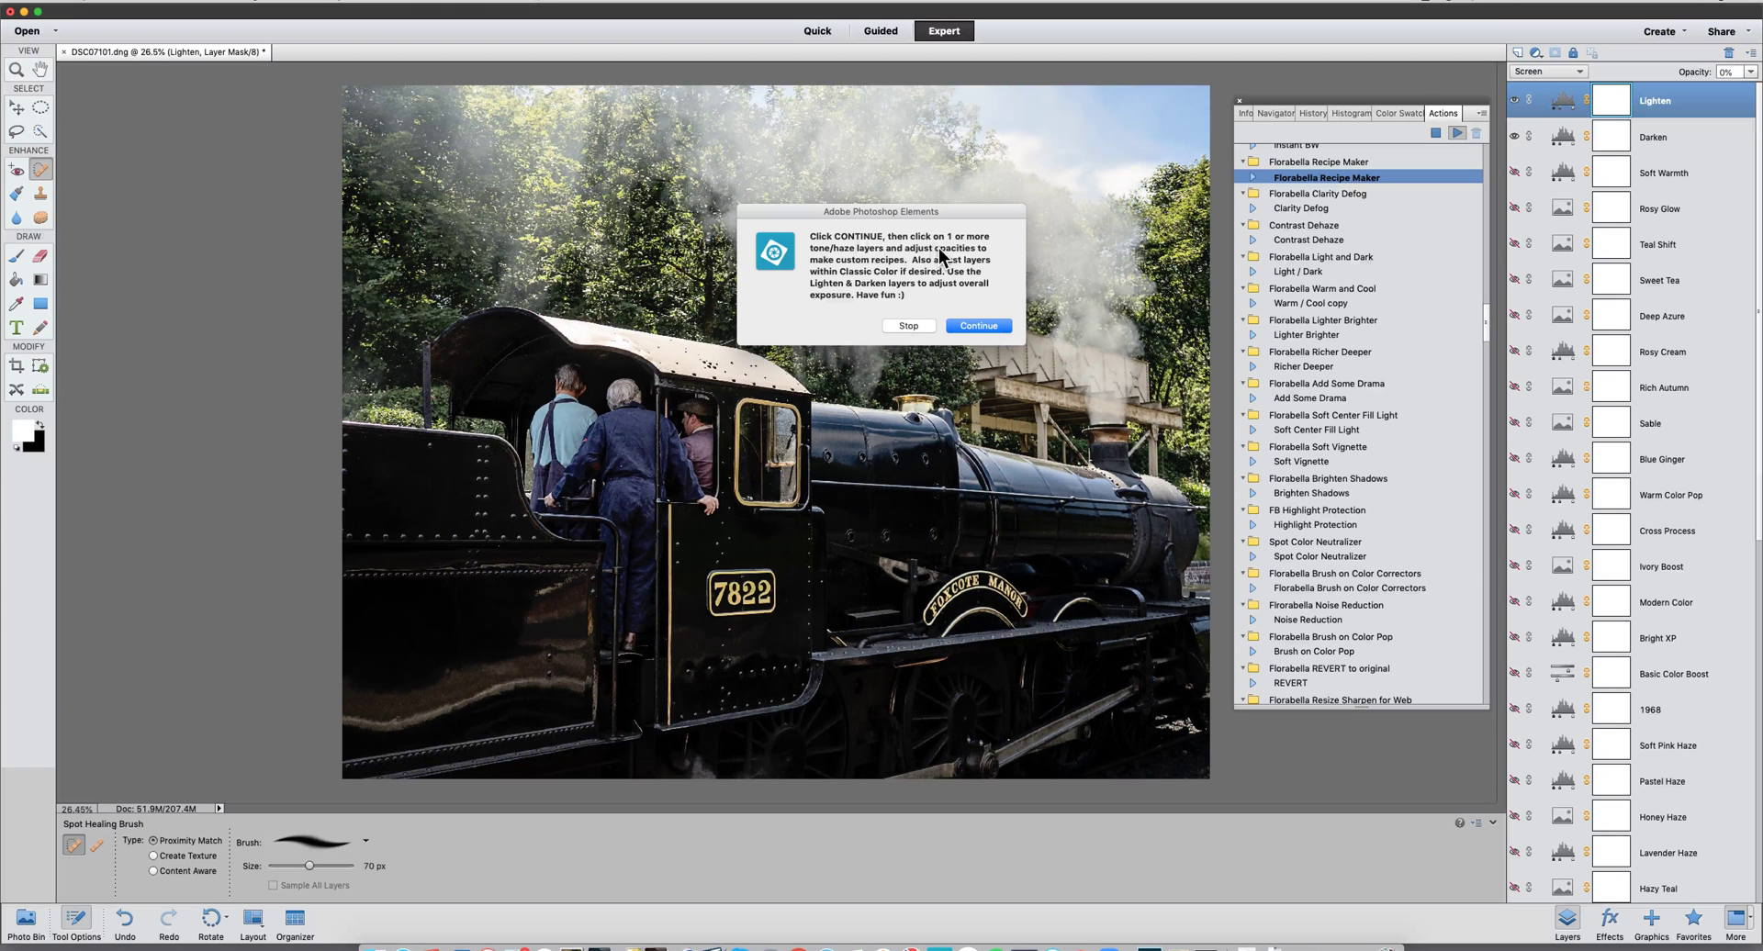
{"action": "left_click", "coordinate": [978, 326]}
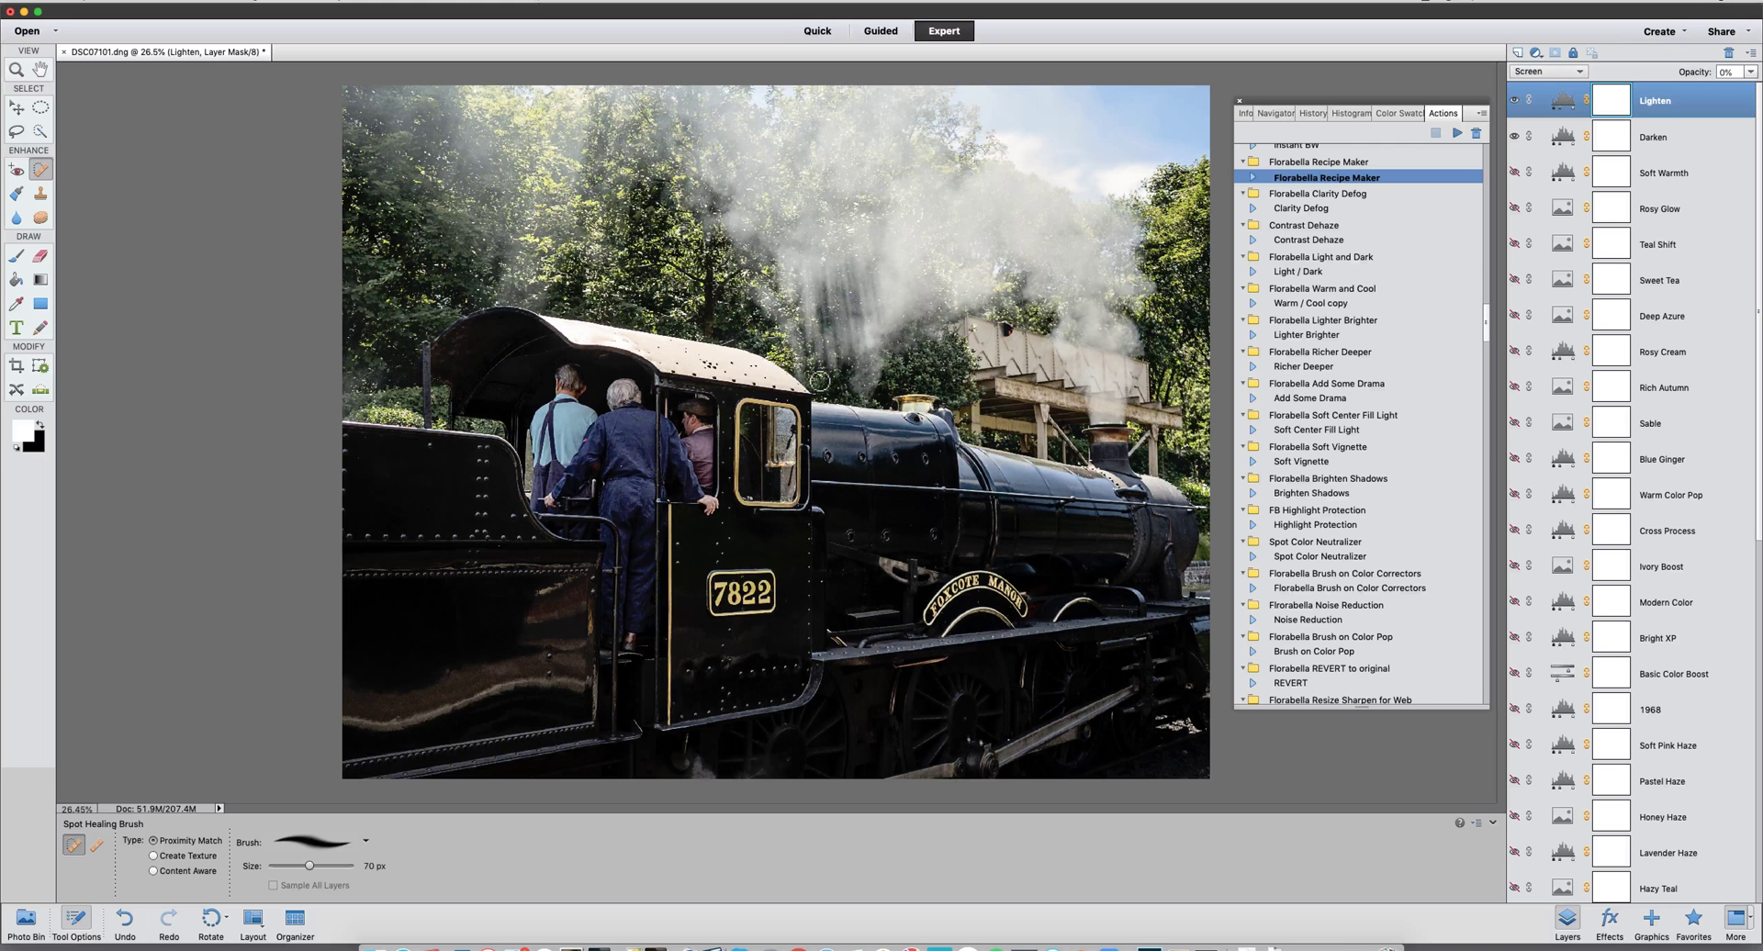
{"action": "scroll", "coordinate": [1646, 564], "scroll_direction": "down", "scroll_amount": 10}
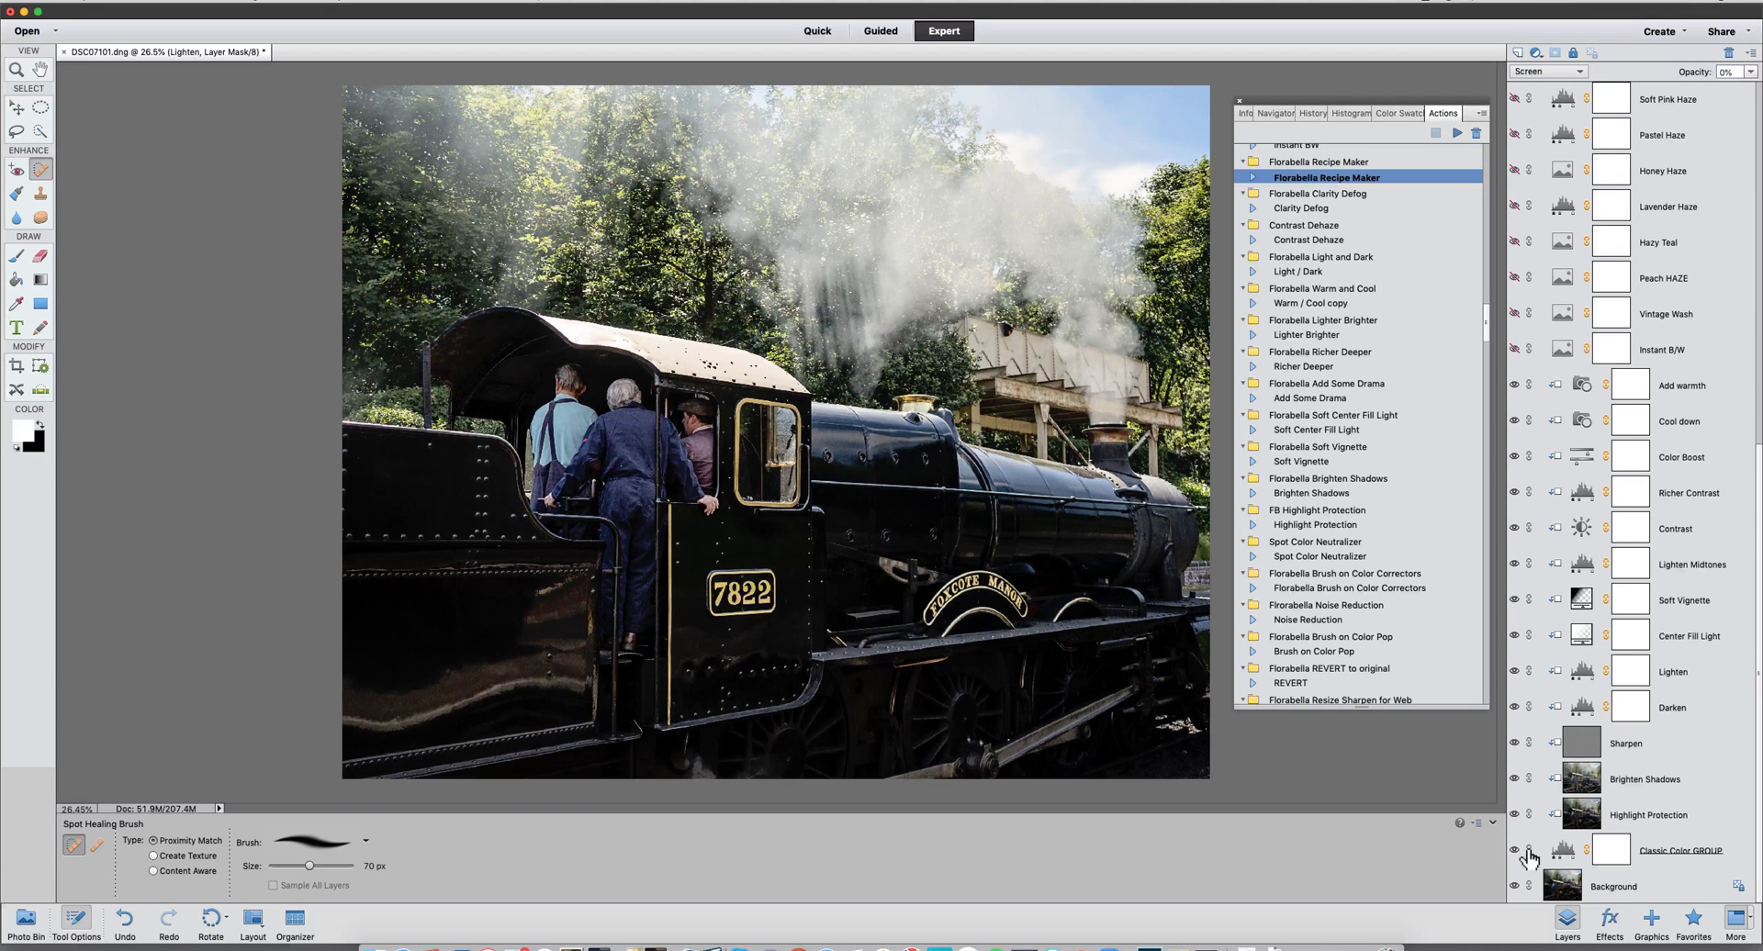
{"action": "left_click", "coordinate": [1663, 852]}
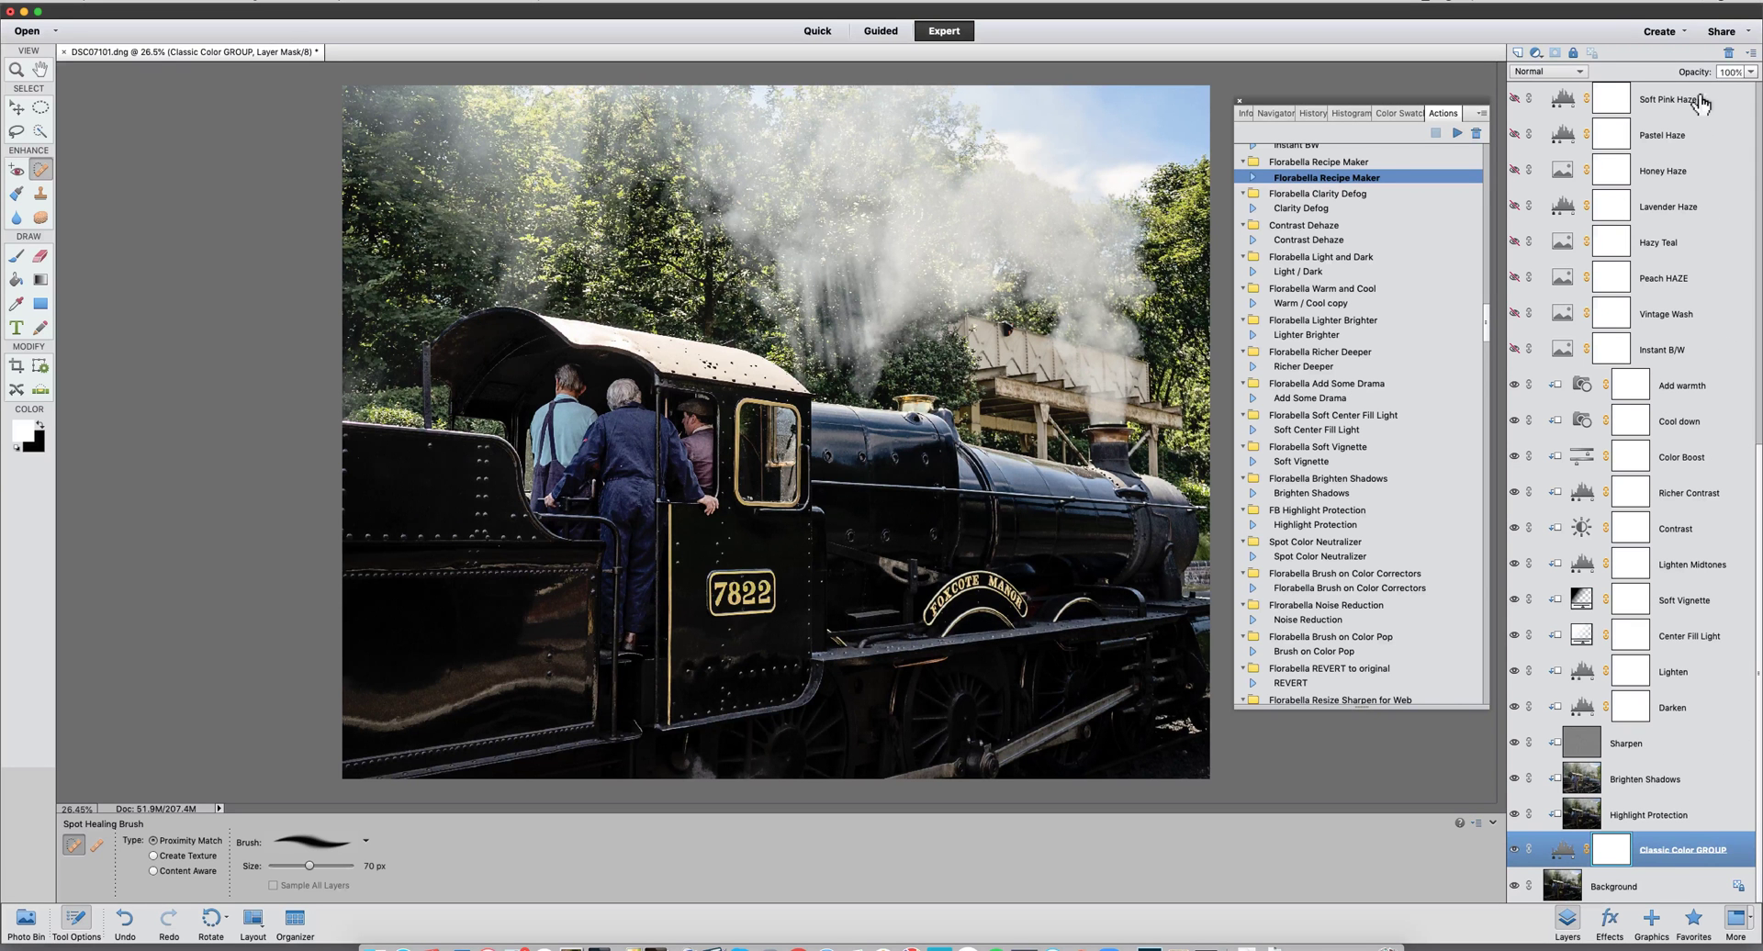
{"action": "left_click", "coordinate": [1751, 72]}
{"action": "left_click_drag", "start_coordinate": [1750, 88], "coordinate": [1713, 89]}
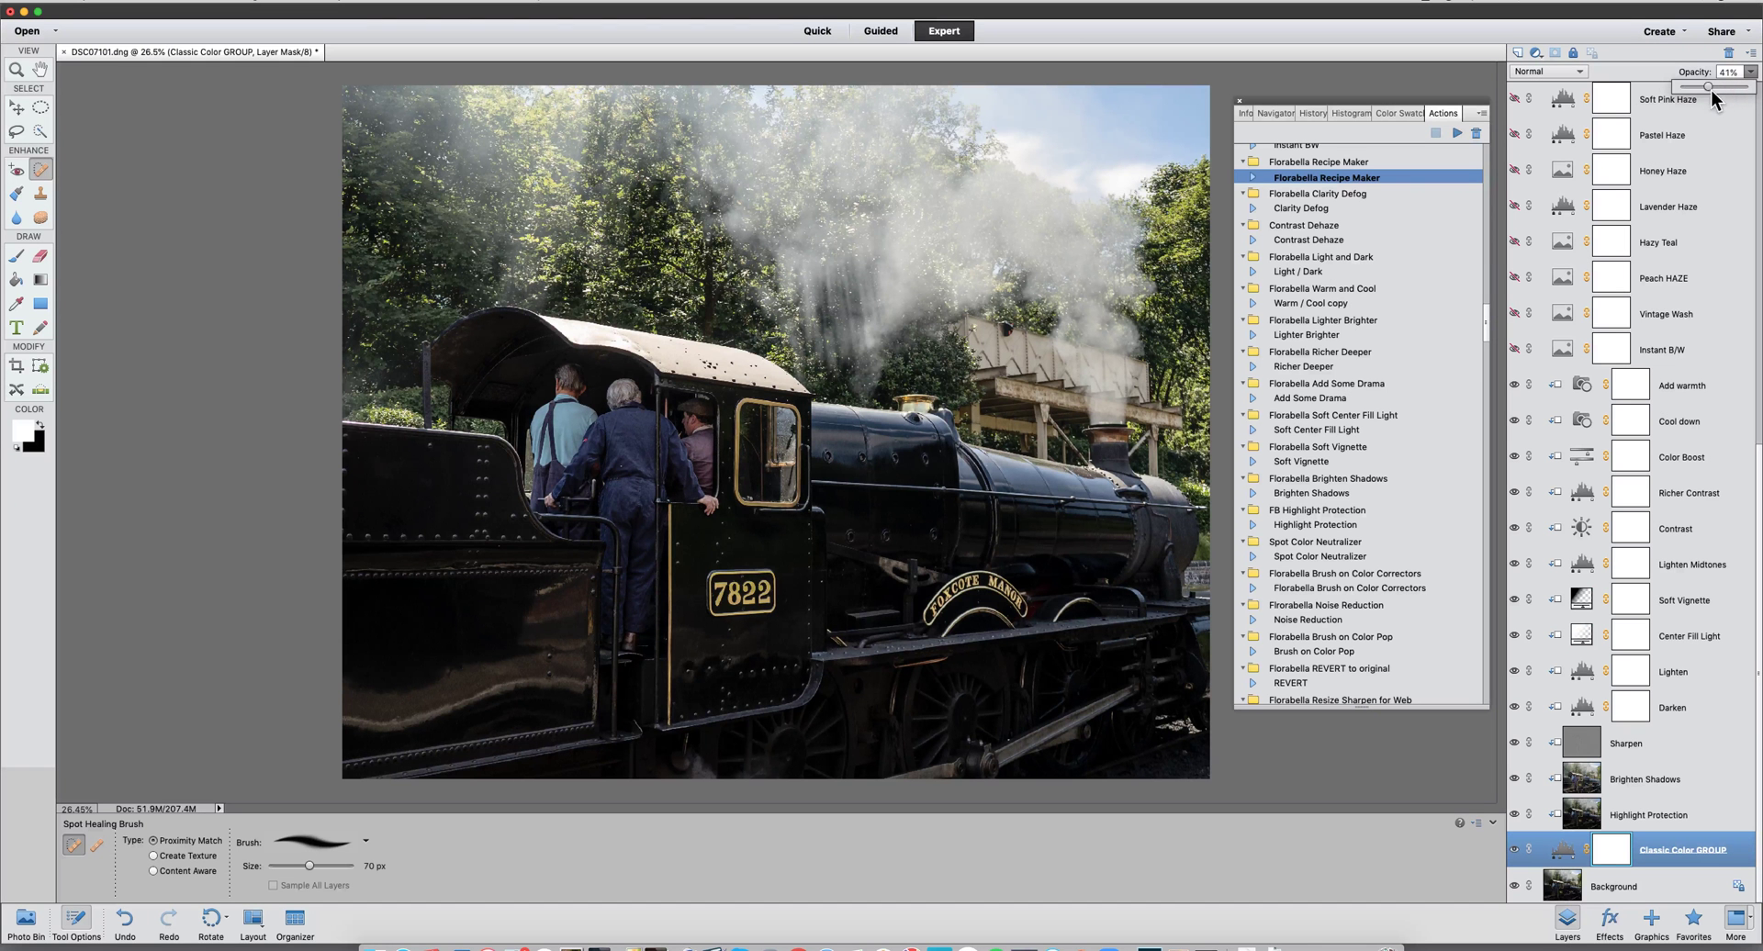
{"action": "left_click_drag", "start_coordinate": [1711, 86], "coordinate": [1752, 95]}
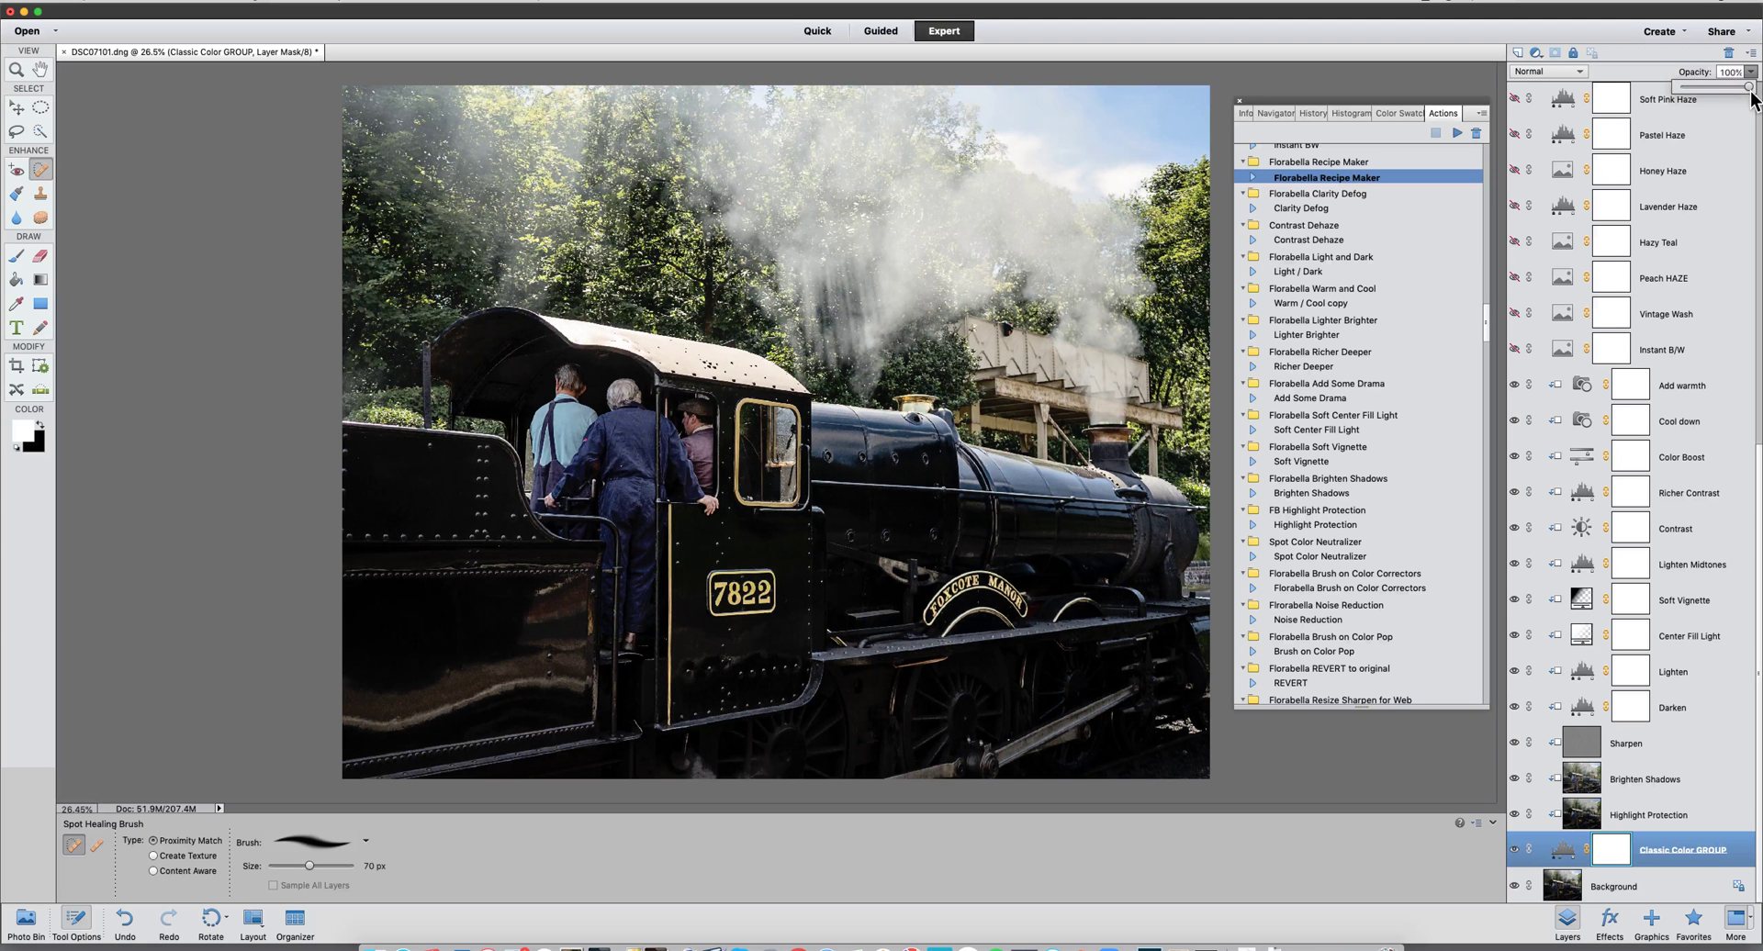
{"action": "left_click_drag", "start_coordinate": [1755, 95], "coordinate": [1714, 88]}
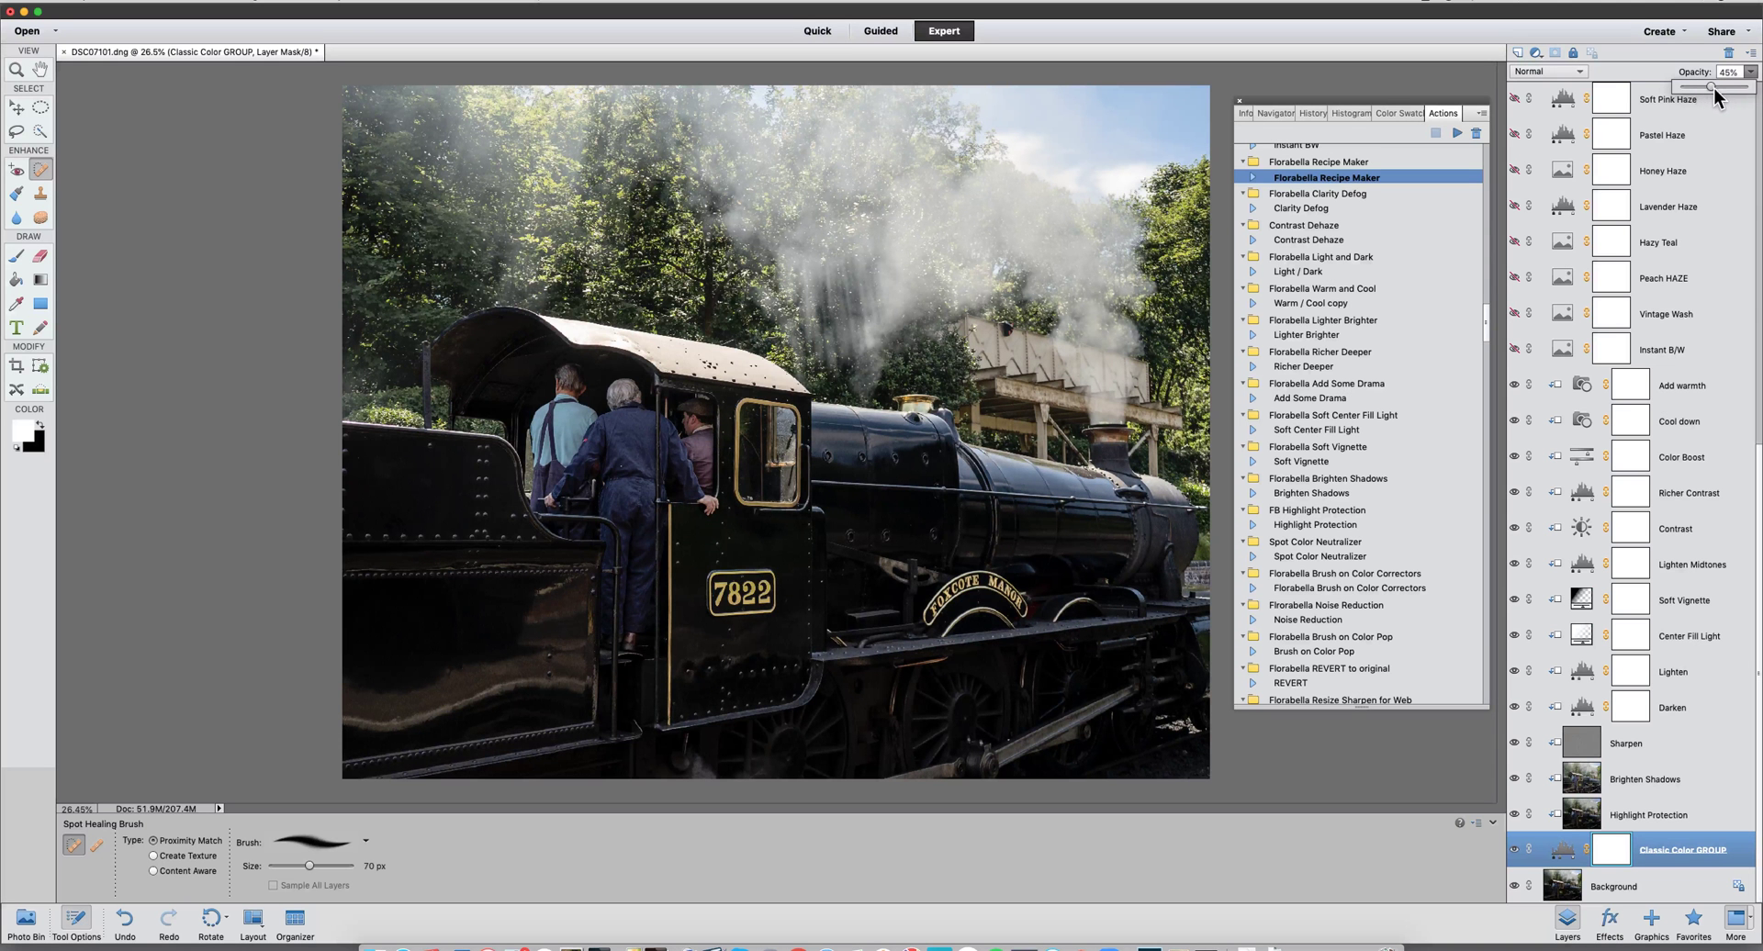
Compare the photo with and without the Classic Color GROUP layer and set the Brighten Shadows layer's opacity to 25%.
{"action": "left_click", "coordinate": [1517, 853]}
{"action": "left_click", "coordinate": [1518, 853]}
{"action": "left_click", "coordinate": [1630, 787]}
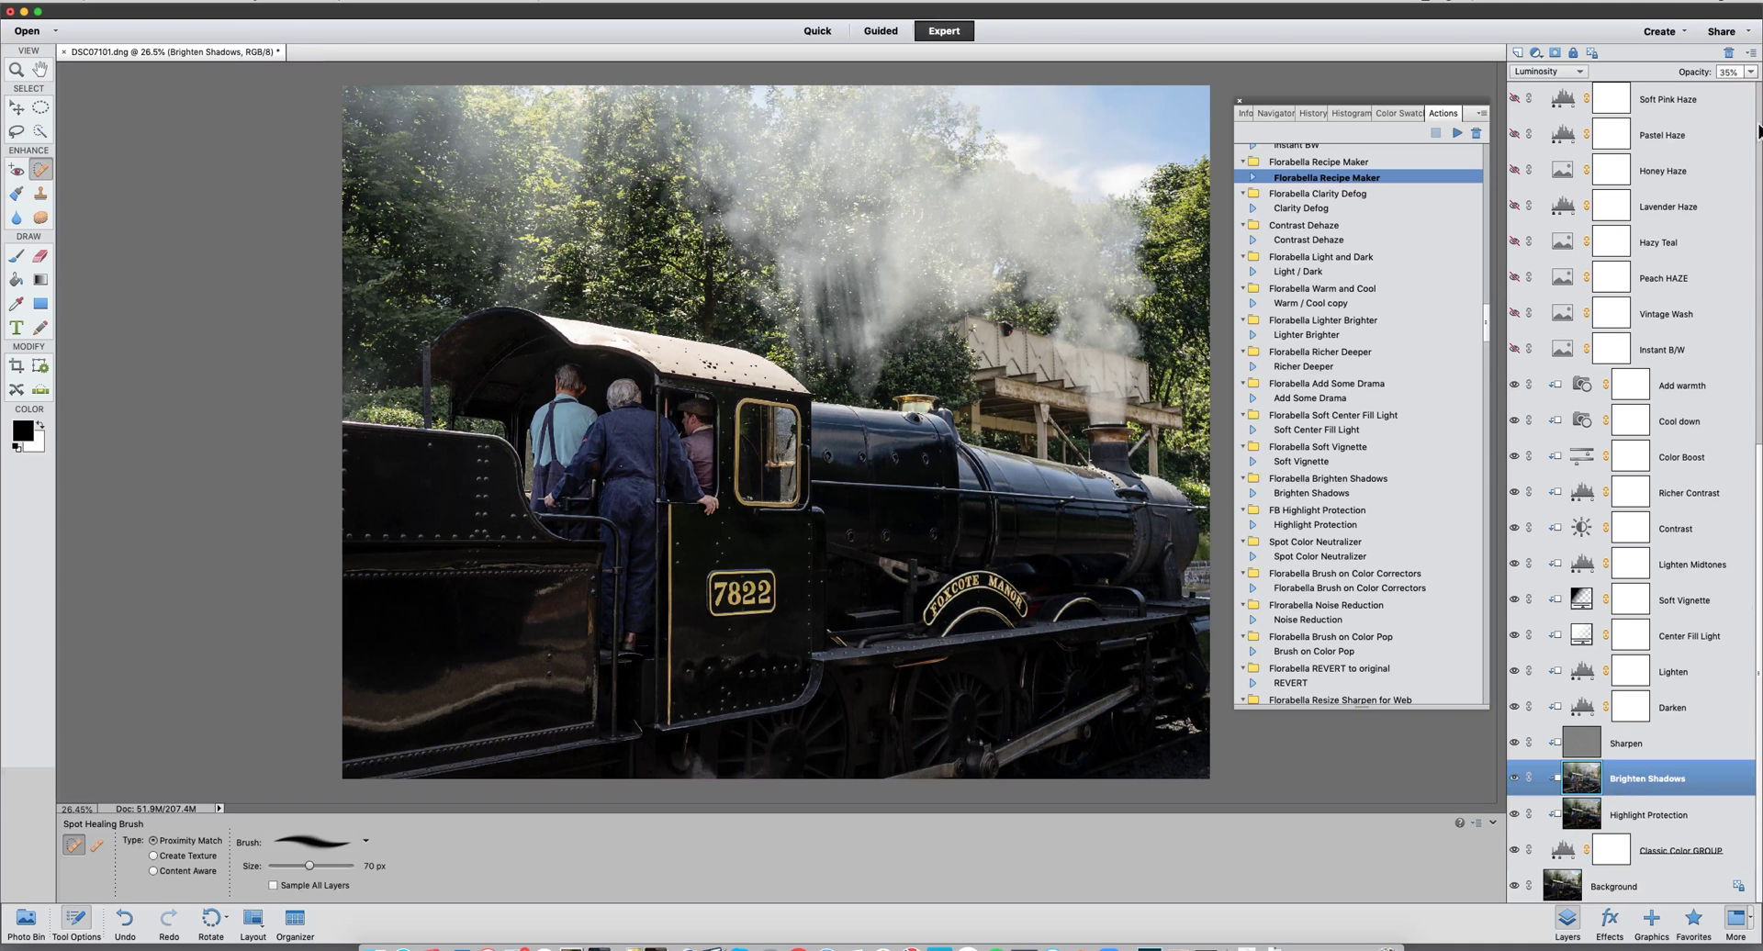
{"action": "left_click", "coordinate": [1751, 73]}
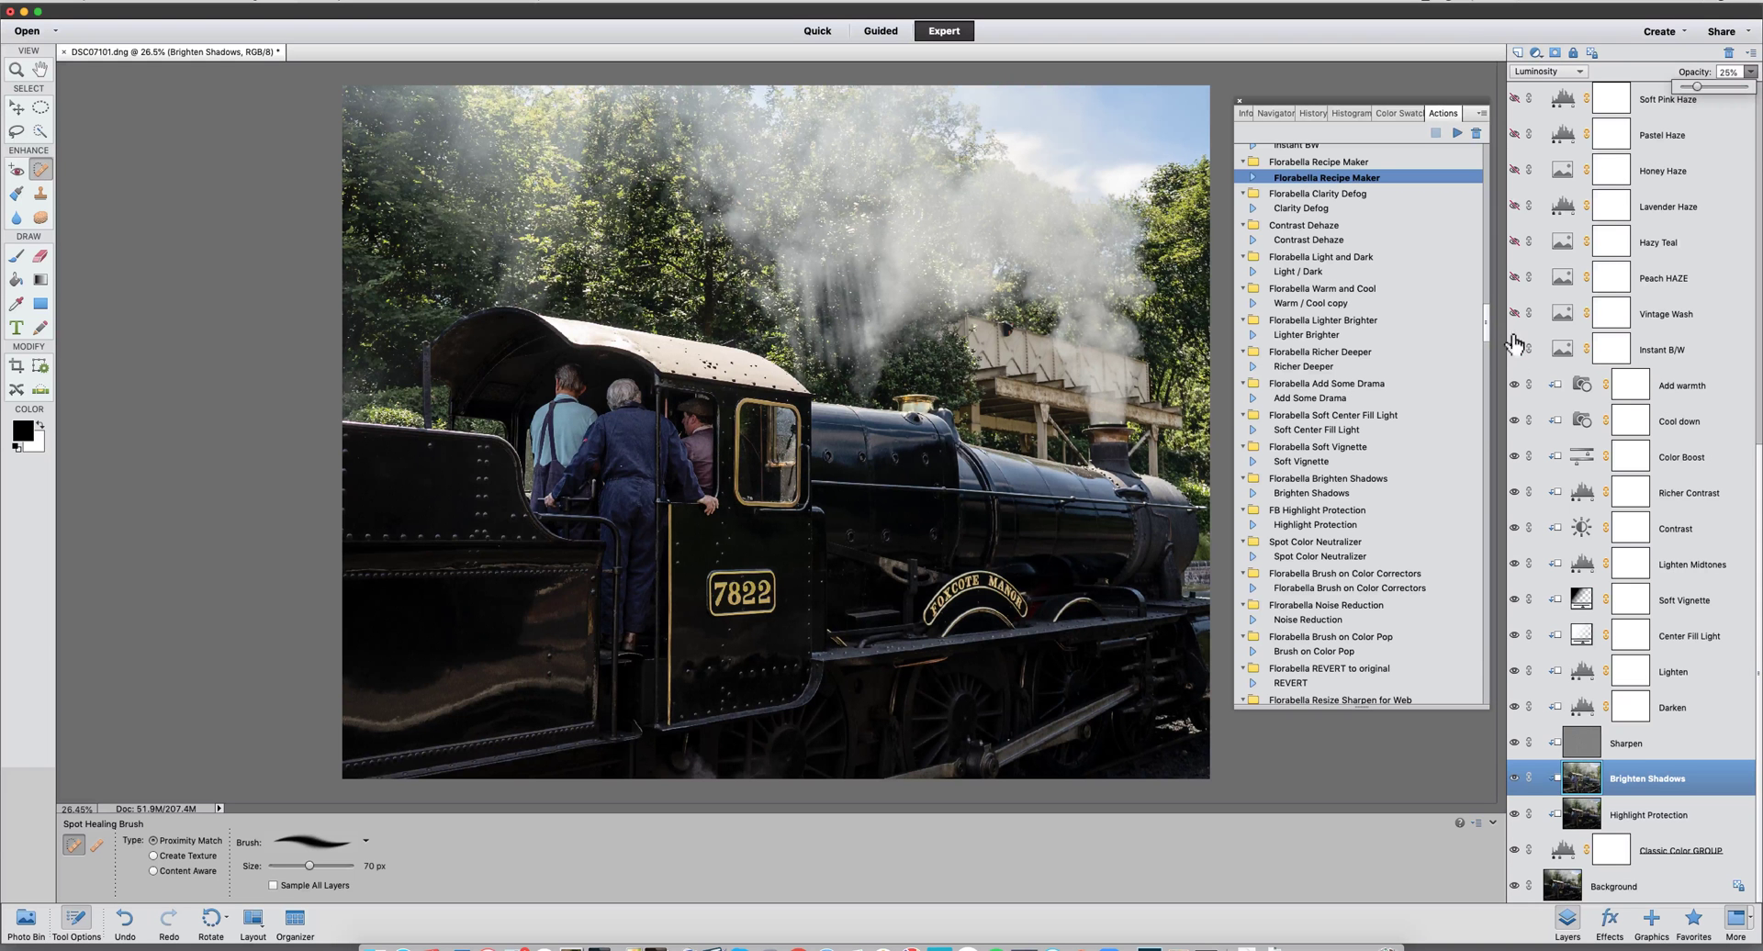
Preview the Instant B/W, Vintage Wash and Warm Color Pop layers one at a time, hiding each again.
{"action": "scroll", "coordinate": [1550, 378], "scroll_direction": "up", "scroll_amount": 3}
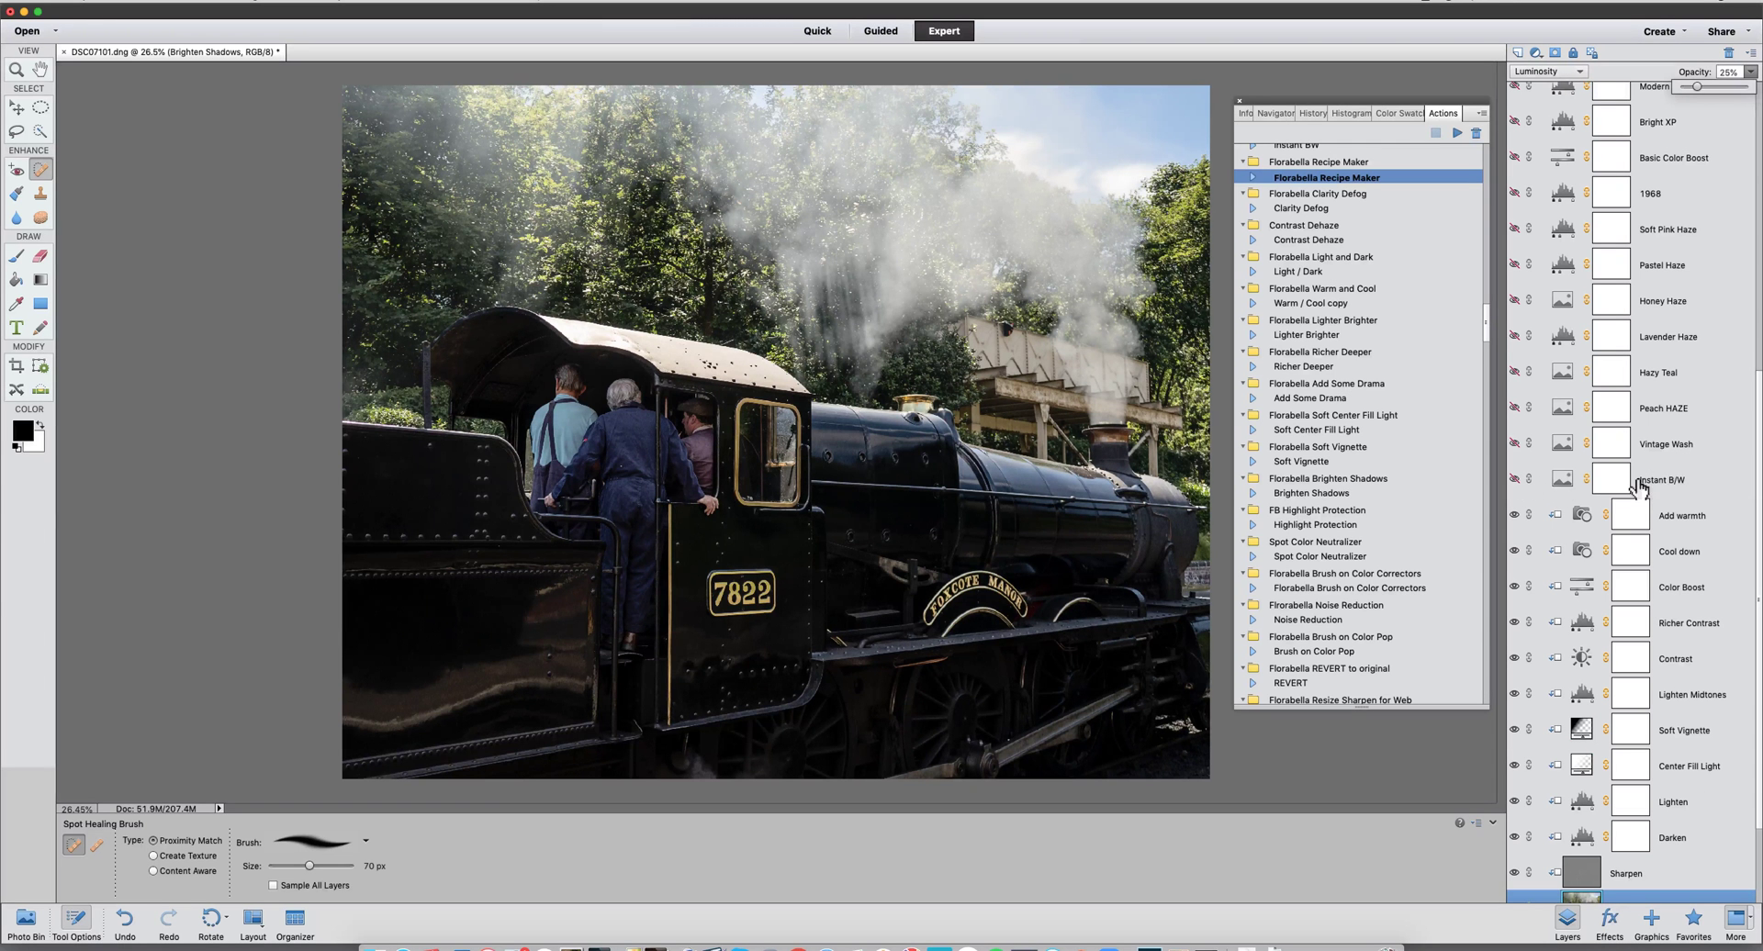
{"action": "left_click", "coordinate": [1669, 485]}
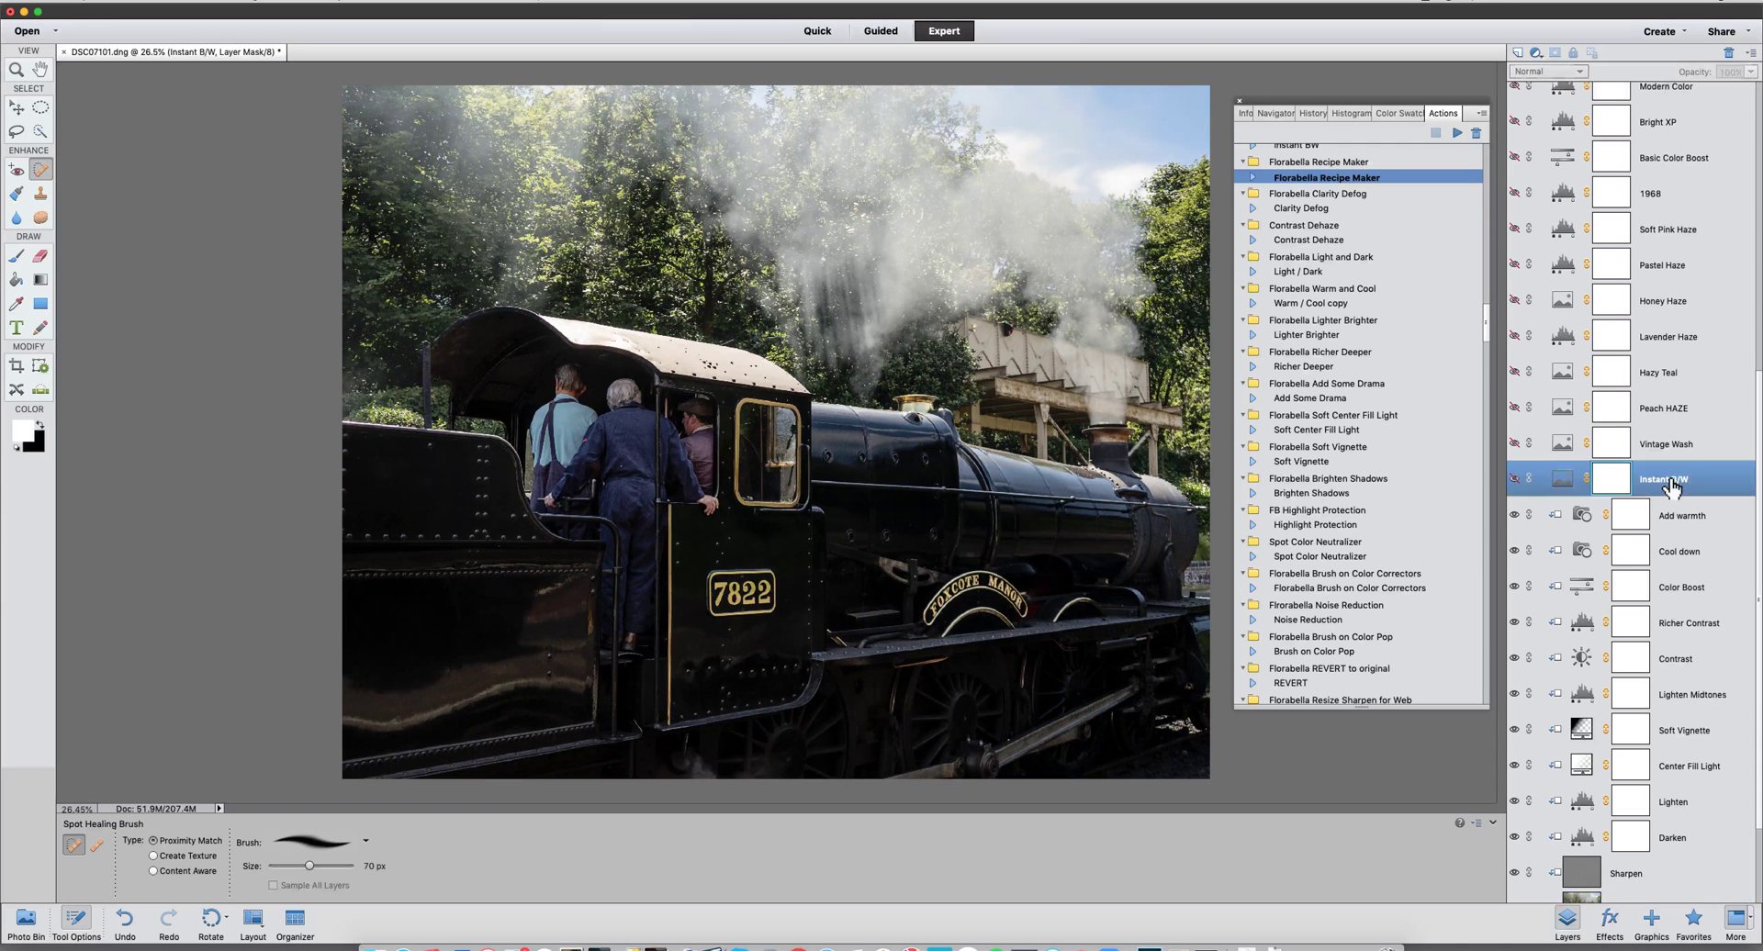
{"action": "left_click", "coordinate": [1516, 481]}
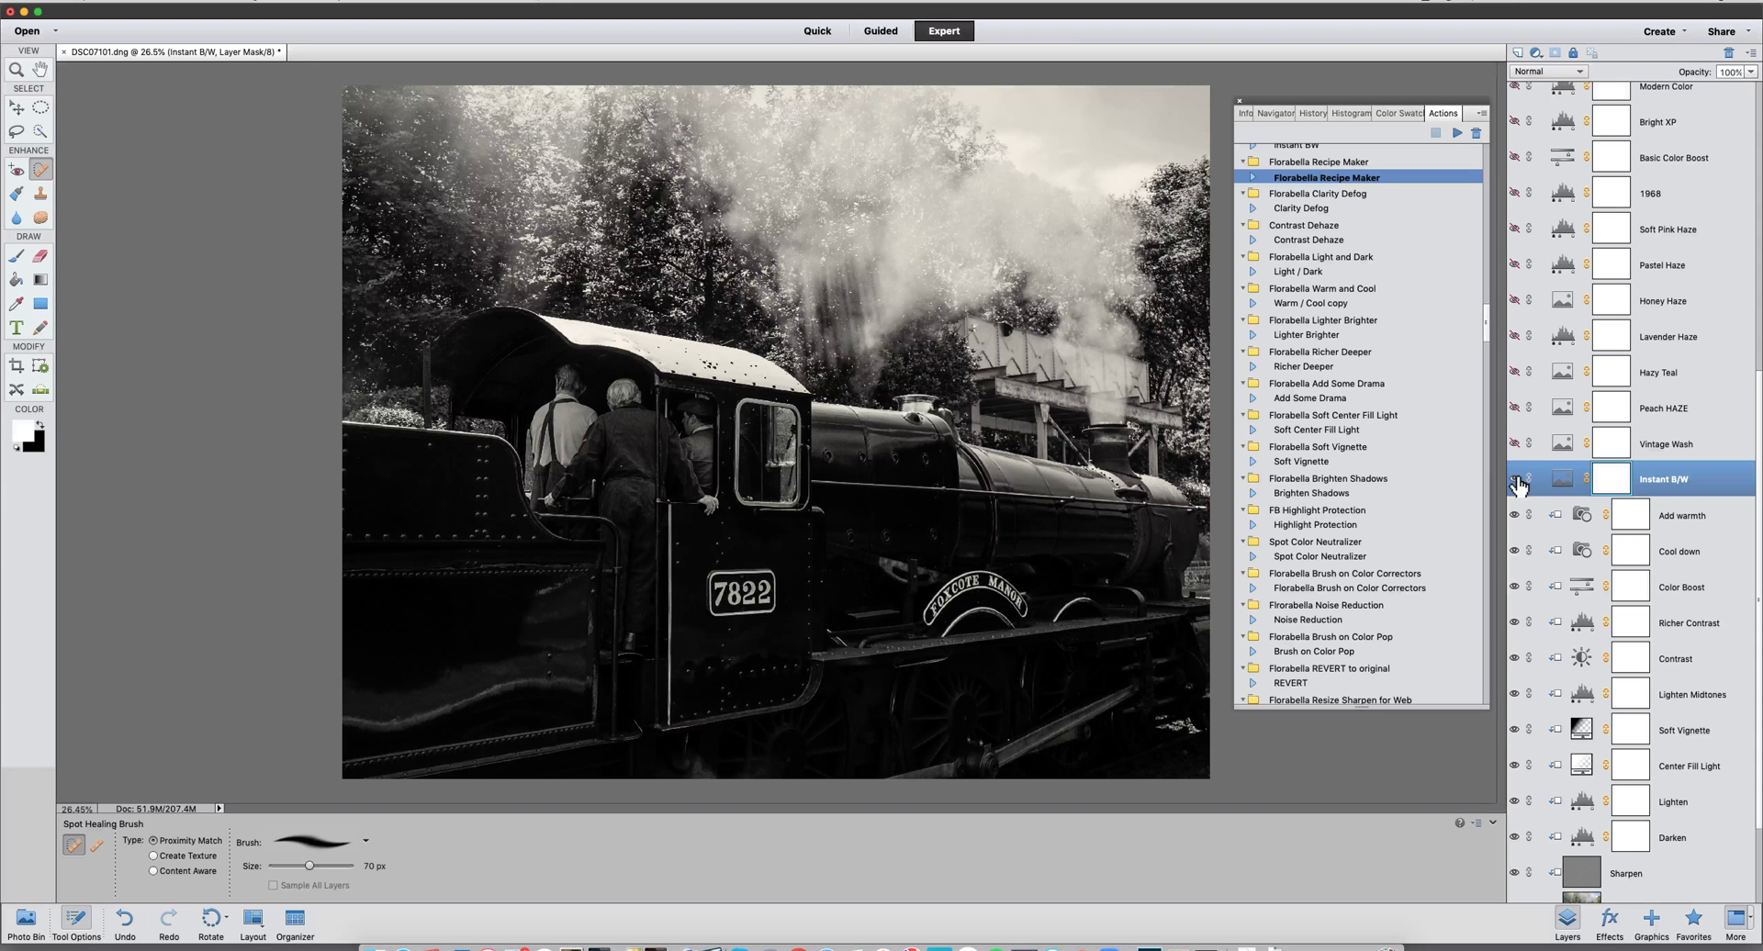
{"action": "left_click", "coordinate": [1516, 481]}
{"action": "left_click", "coordinate": [1678, 447]}
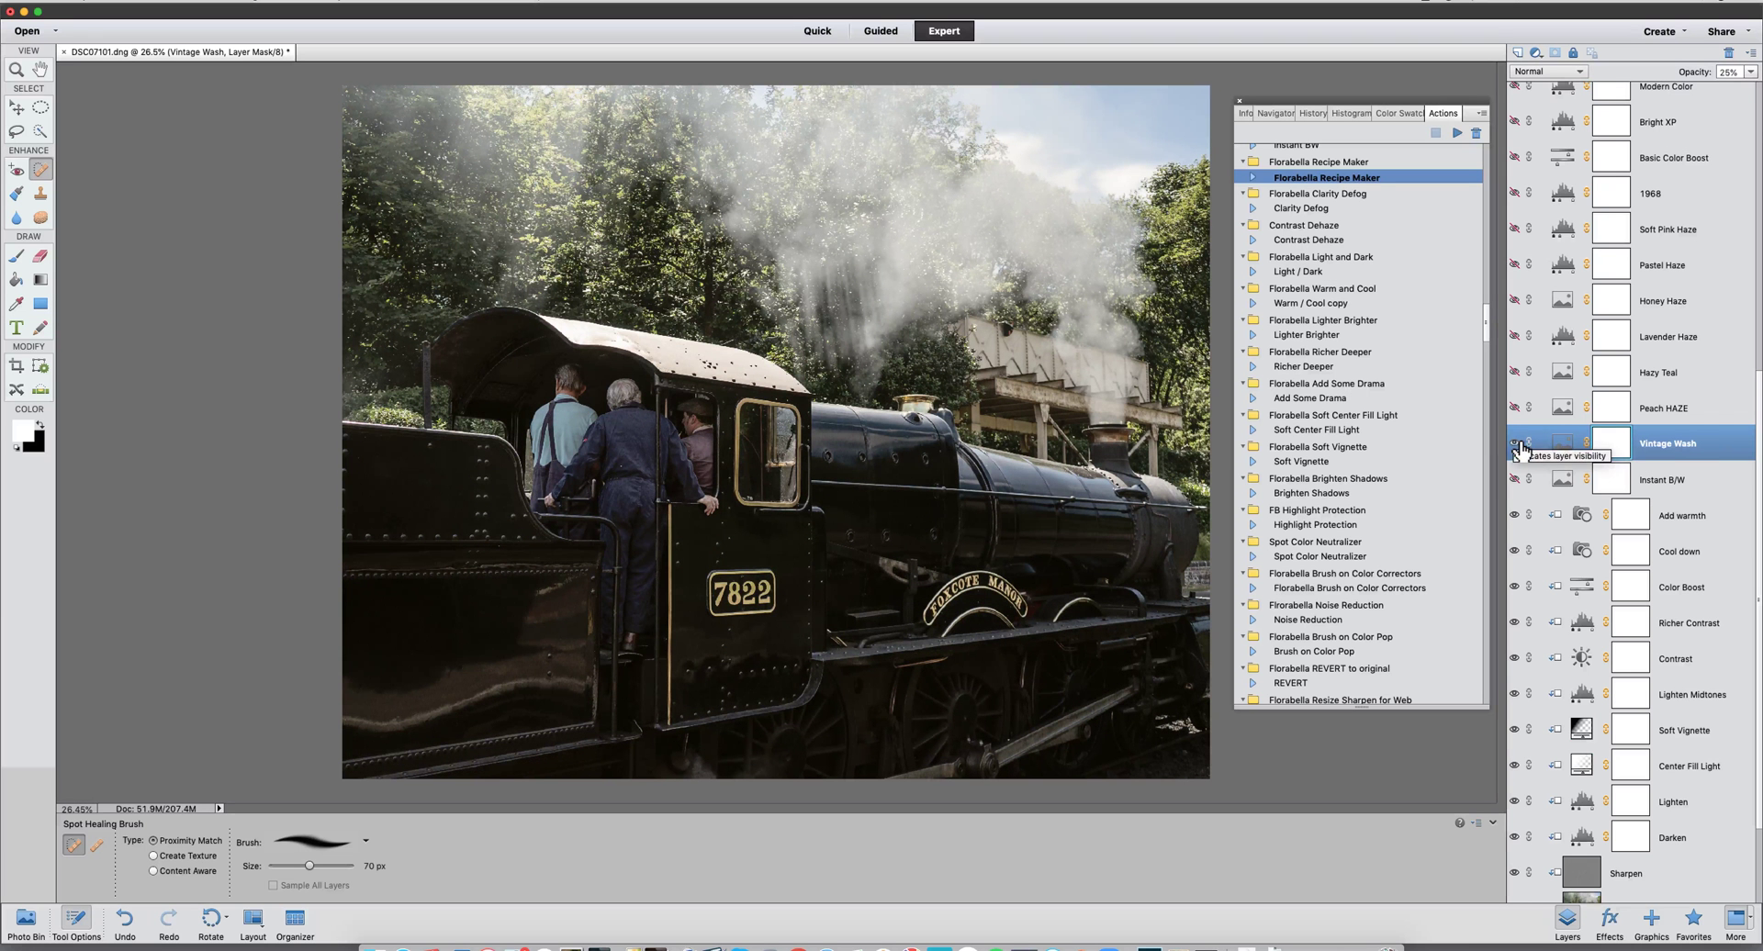
{"action": "left_click", "coordinate": [1516, 450]}
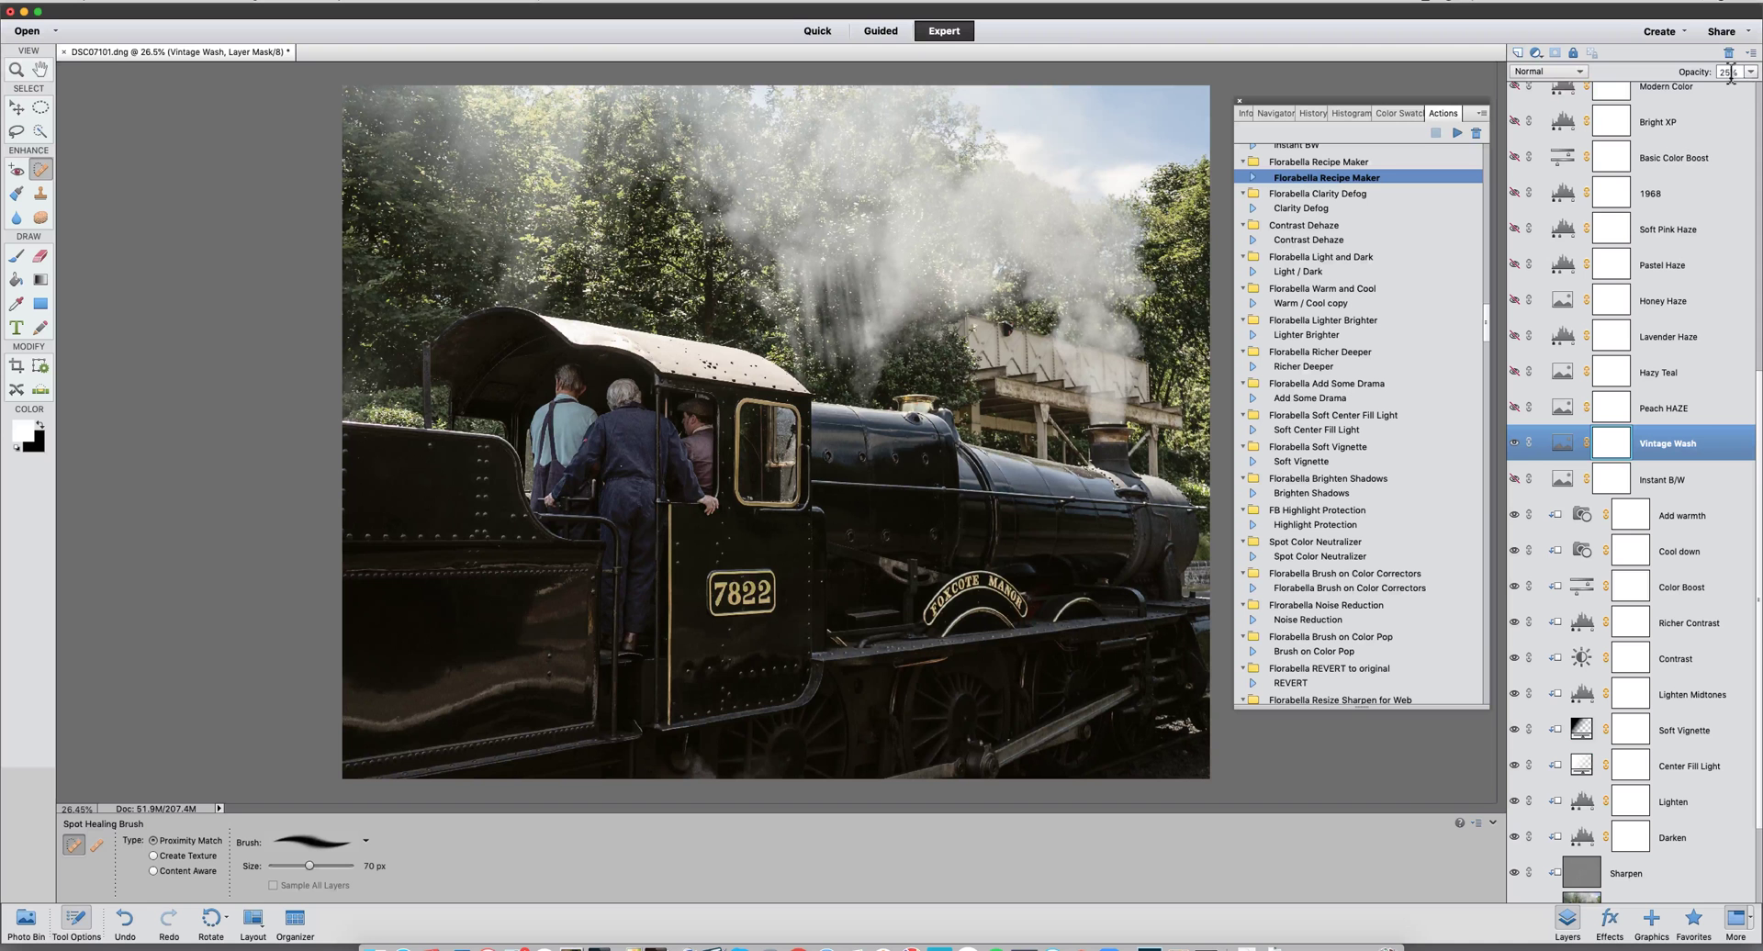
{"action": "left_click", "coordinate": [1517, 444]}
{"action": "scroll", "coordinate": [1662, 237], "scroll_direction": "up", "scroll_amount": 5}
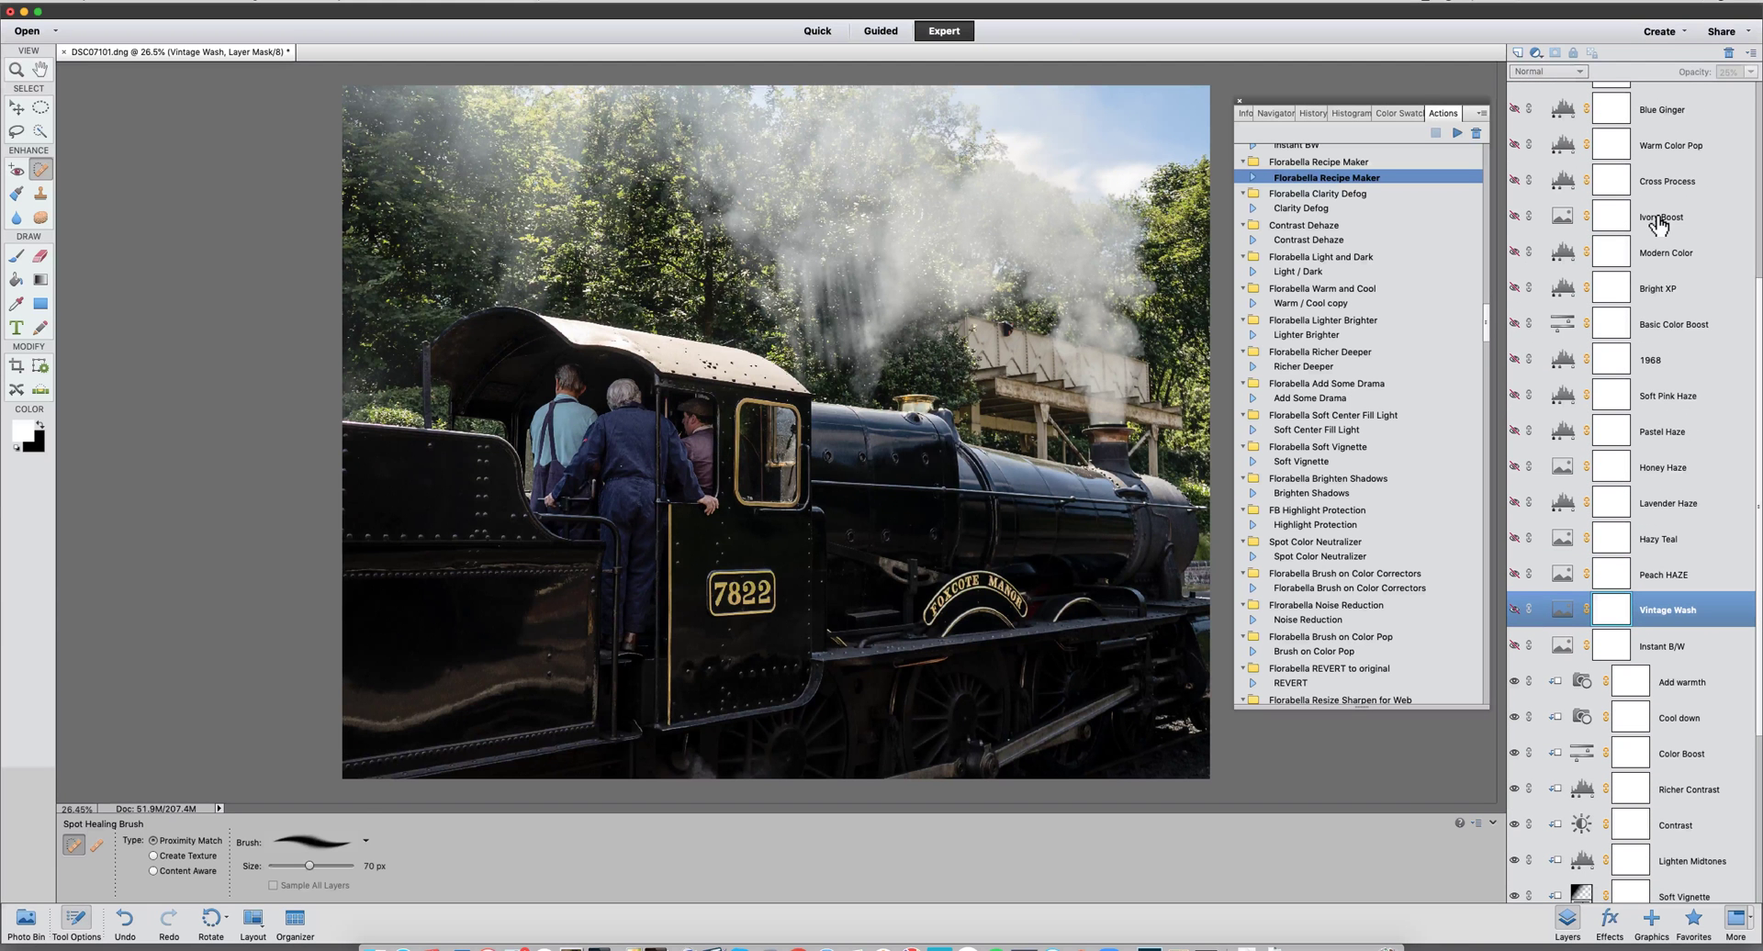
{"action": "left_click", "coordinate": [1671, 147]}
{"action": "left_click", "coordinate": [1516, 145]}
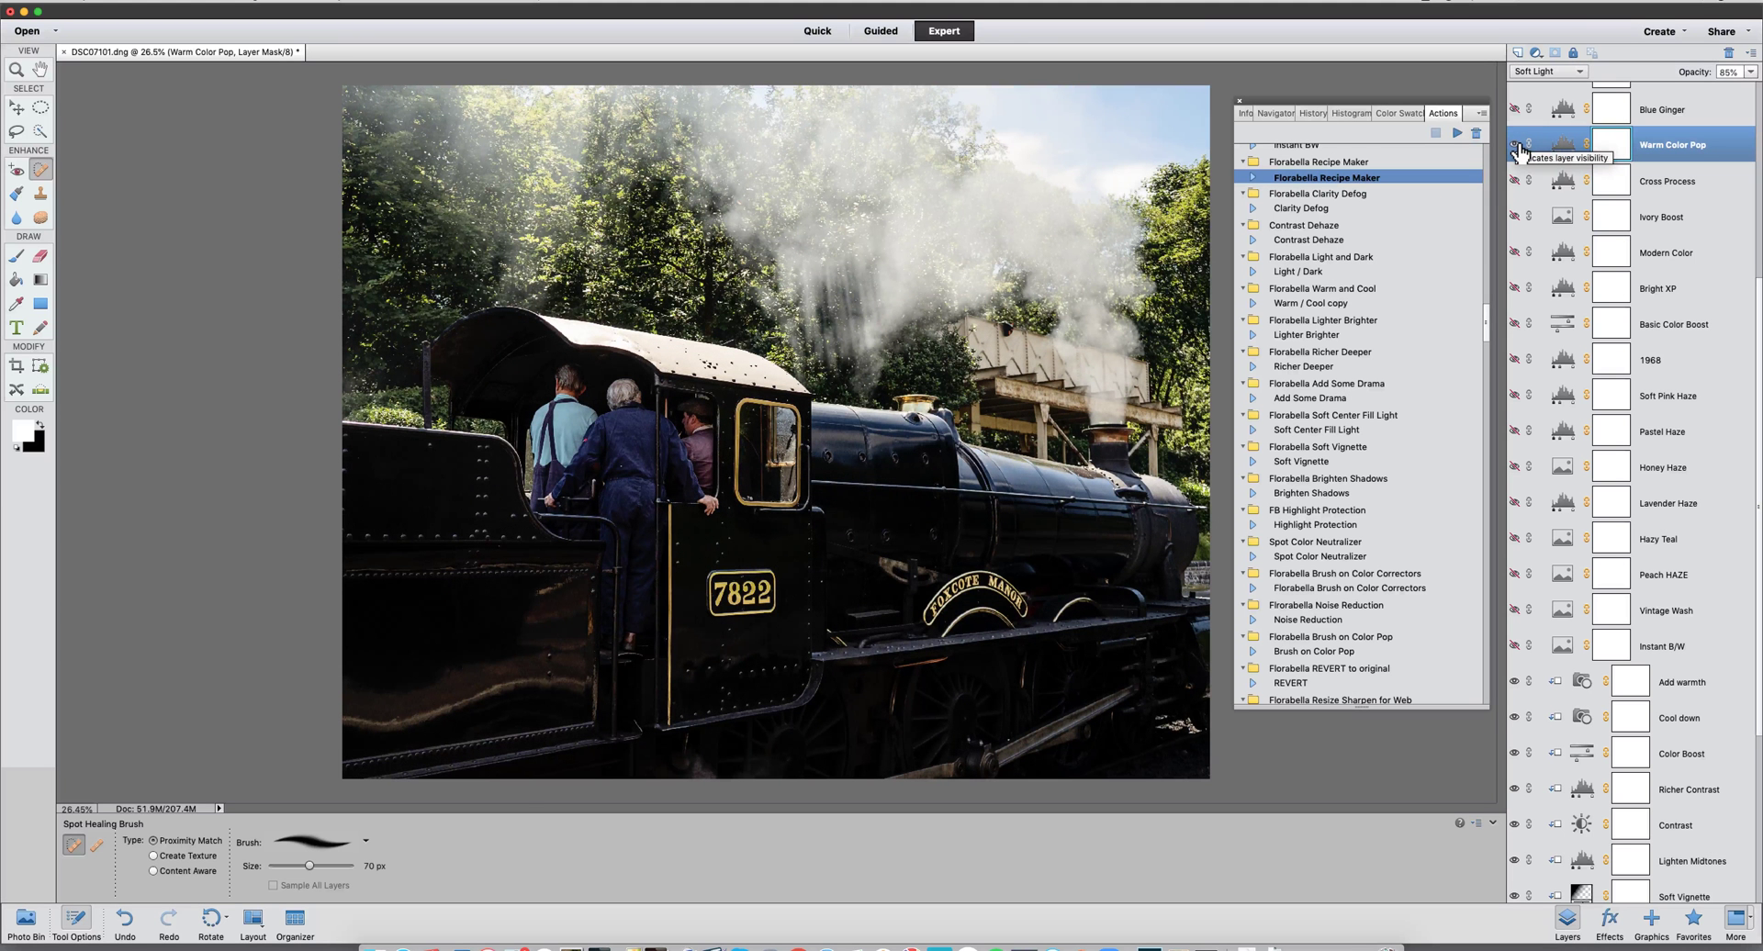
{"action": "left_click", "coordinate": [1518, 147]}
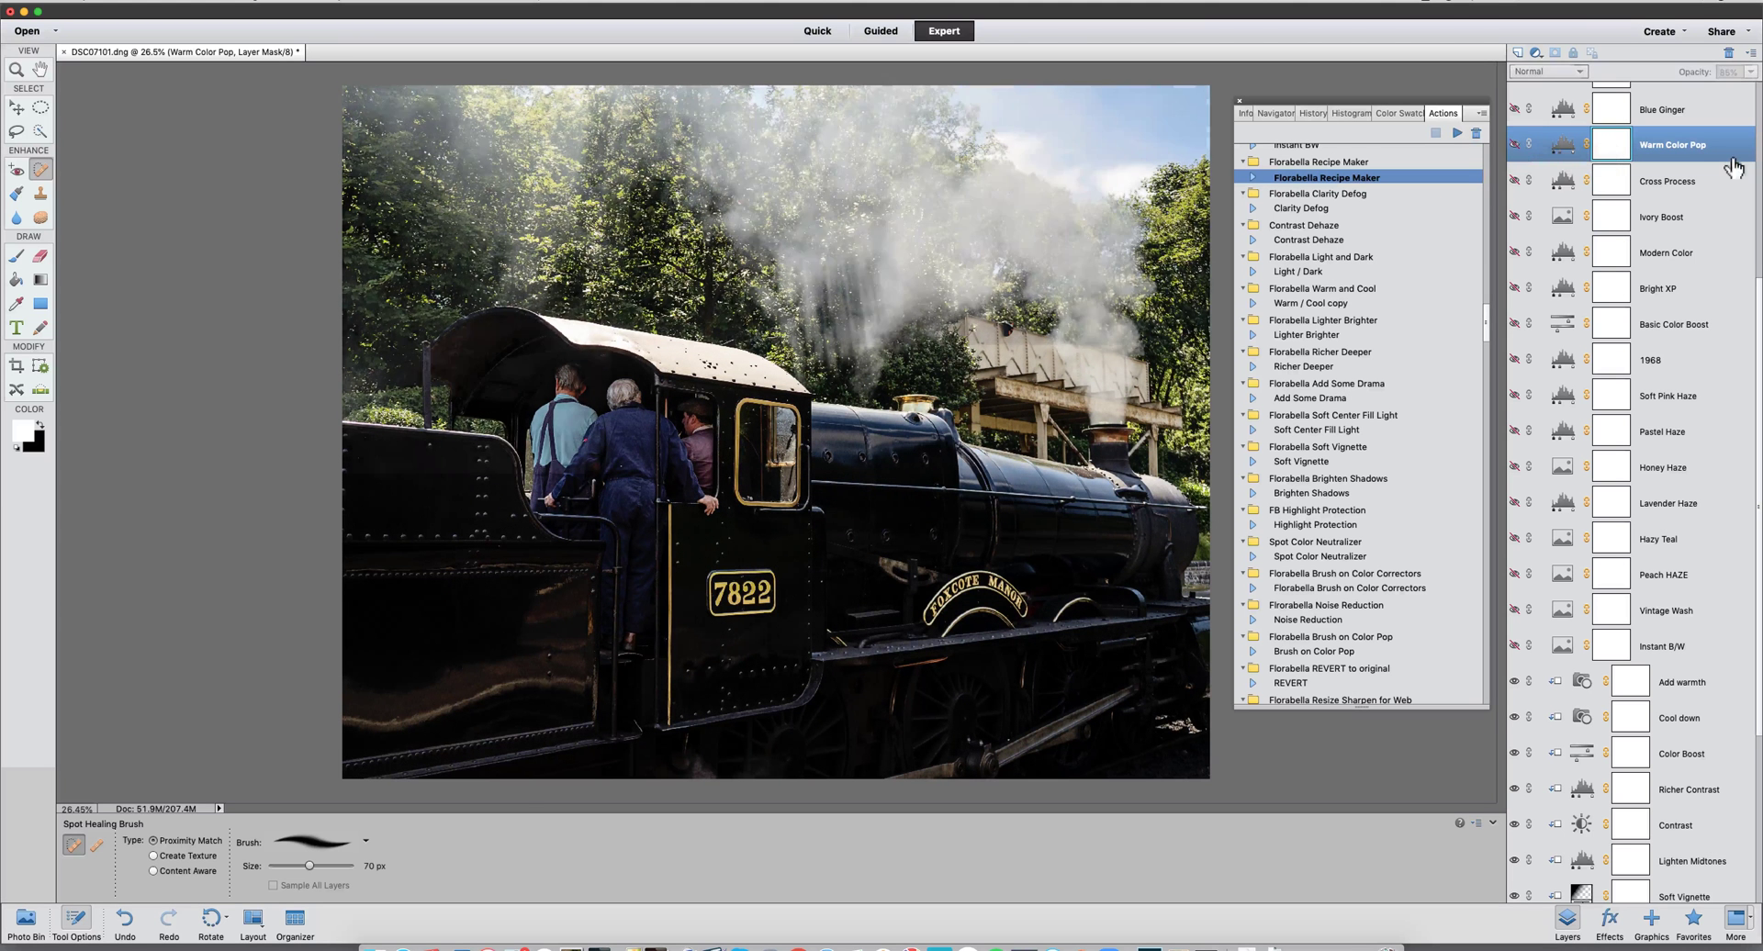
Make the Ivory Boost layer visible, compare its effect, and set its opacity to 26%.
{"action": "left_click", "coordinate": [1680, 221]}
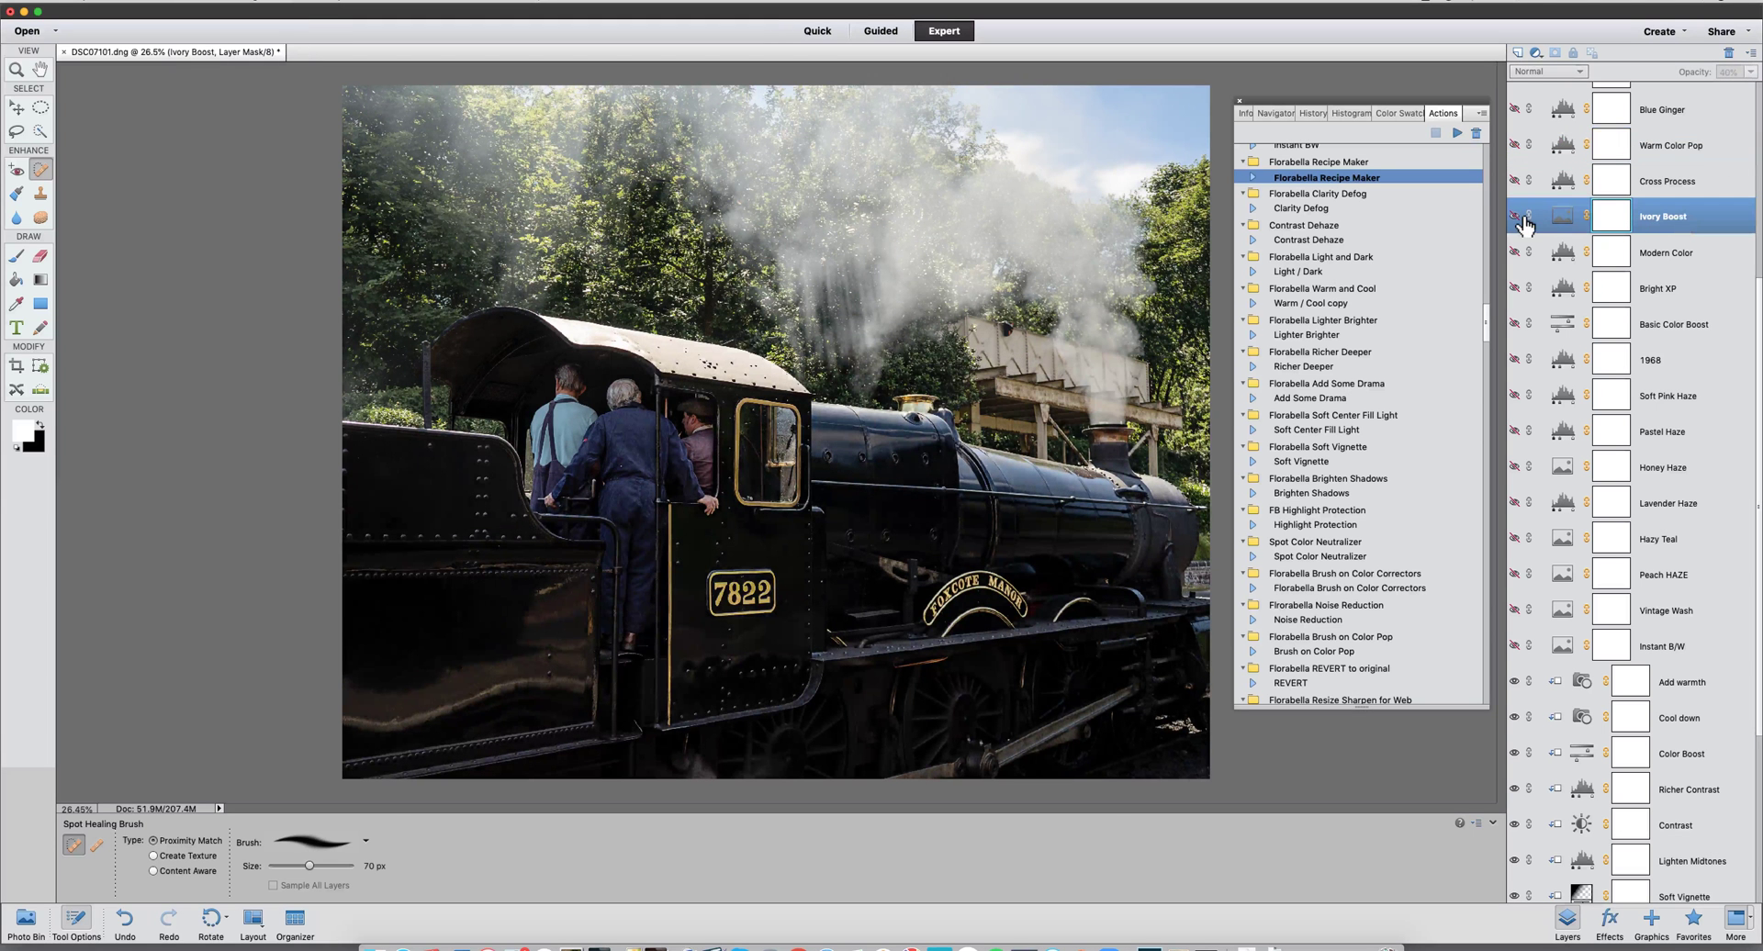
{"action": "left_click", "coordinate": [1517, 221]}
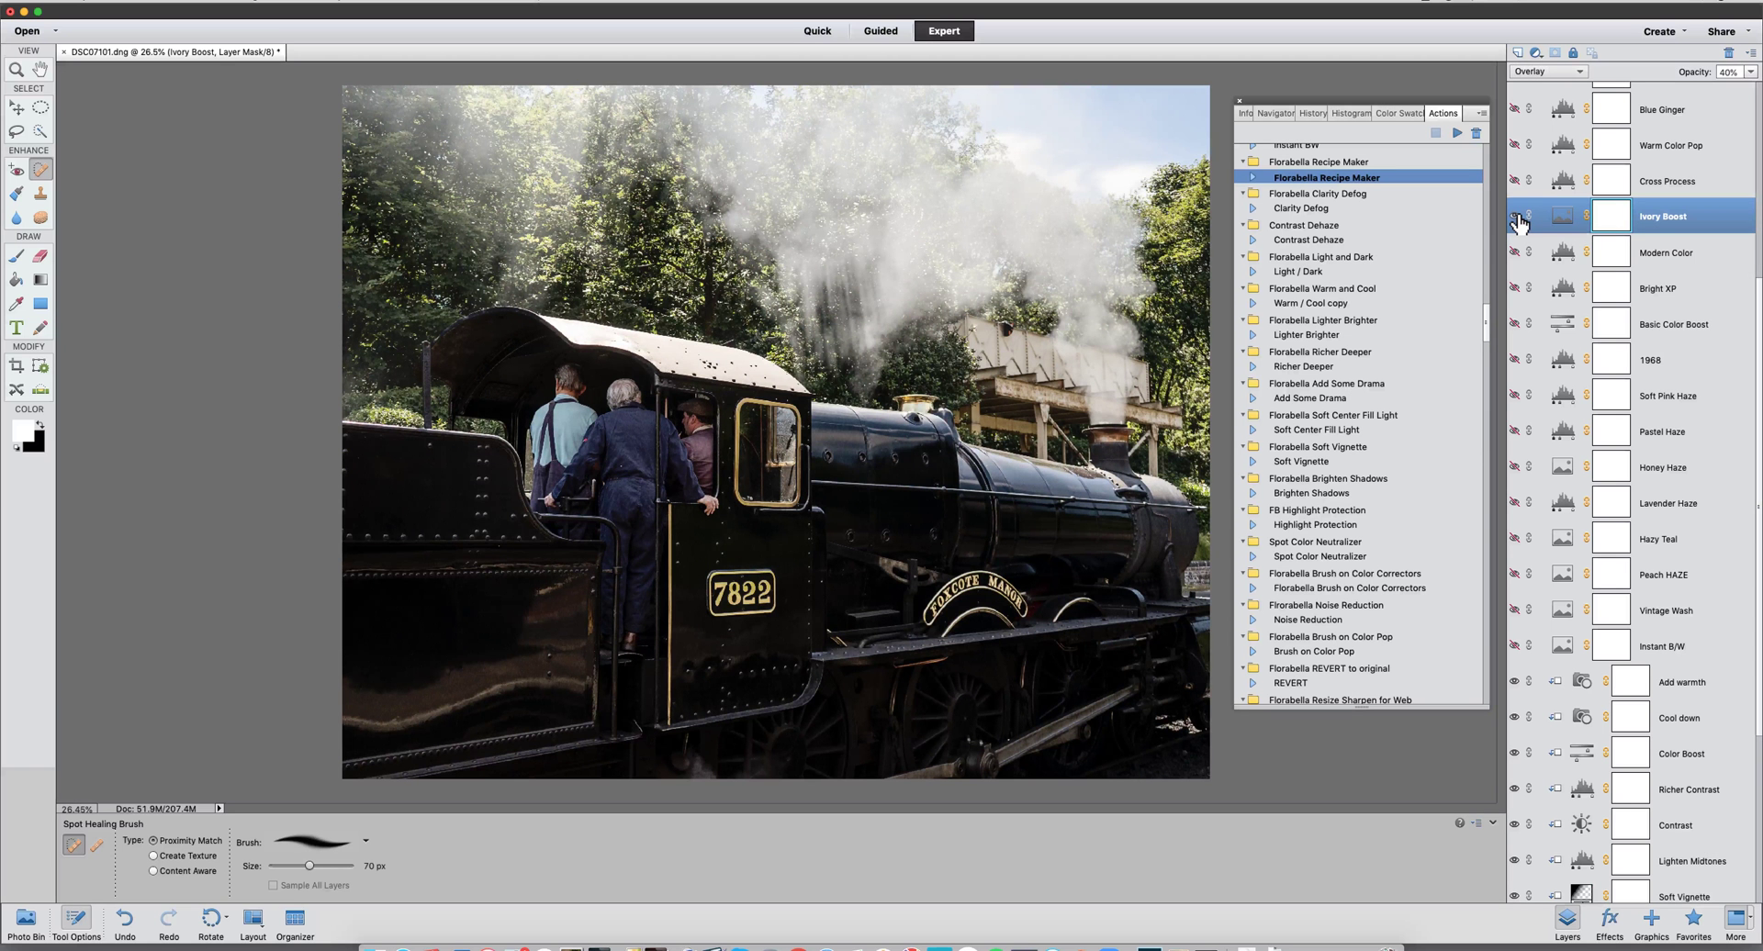
{"action": "left_click", "coordinate": [1517, 221]}
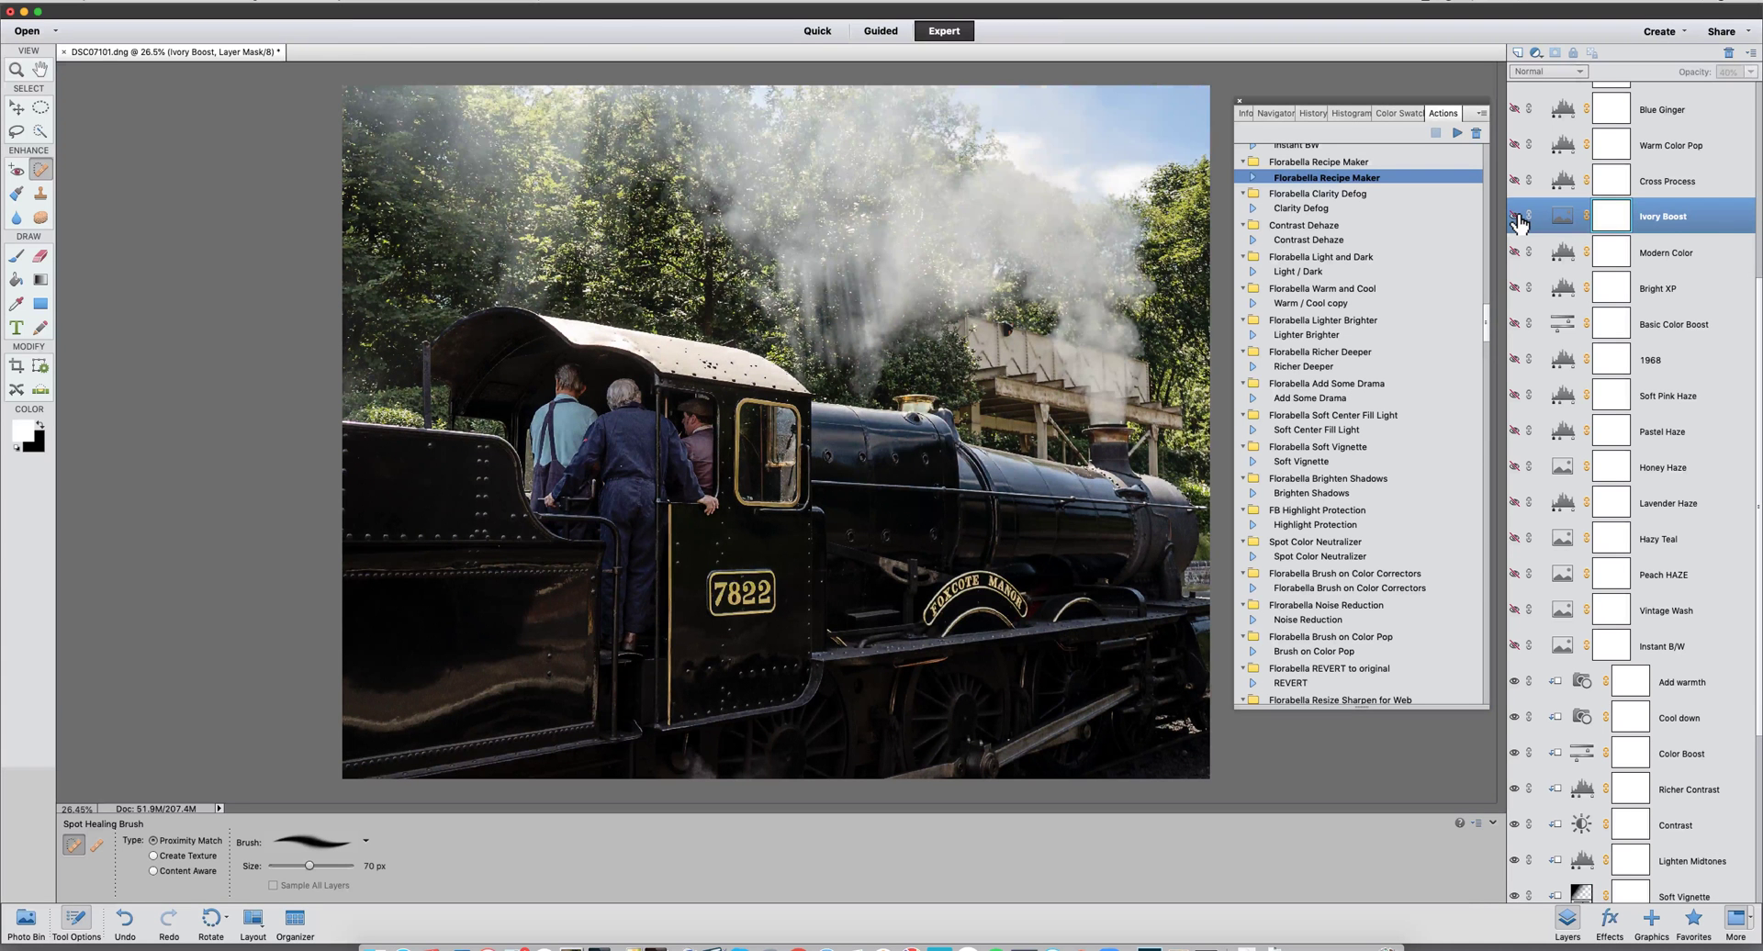
{"action": "left_click", "coordinate": [1517, 220]}
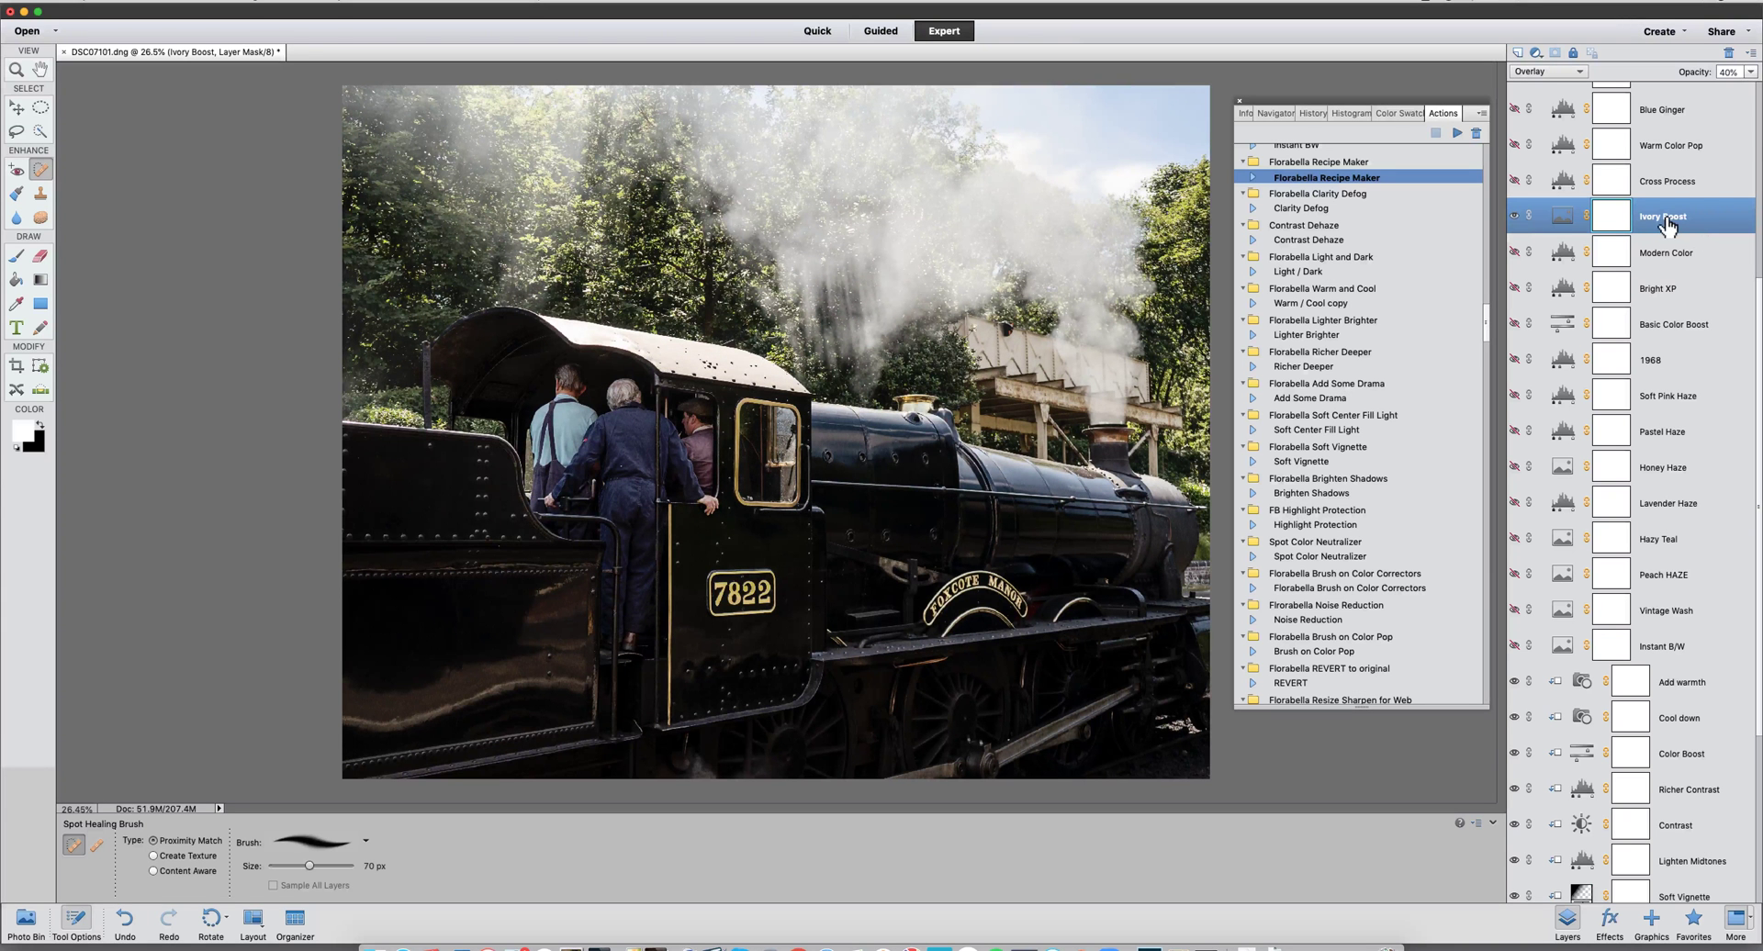
{"action": "left_click", "coordinate": [1751, 72]}
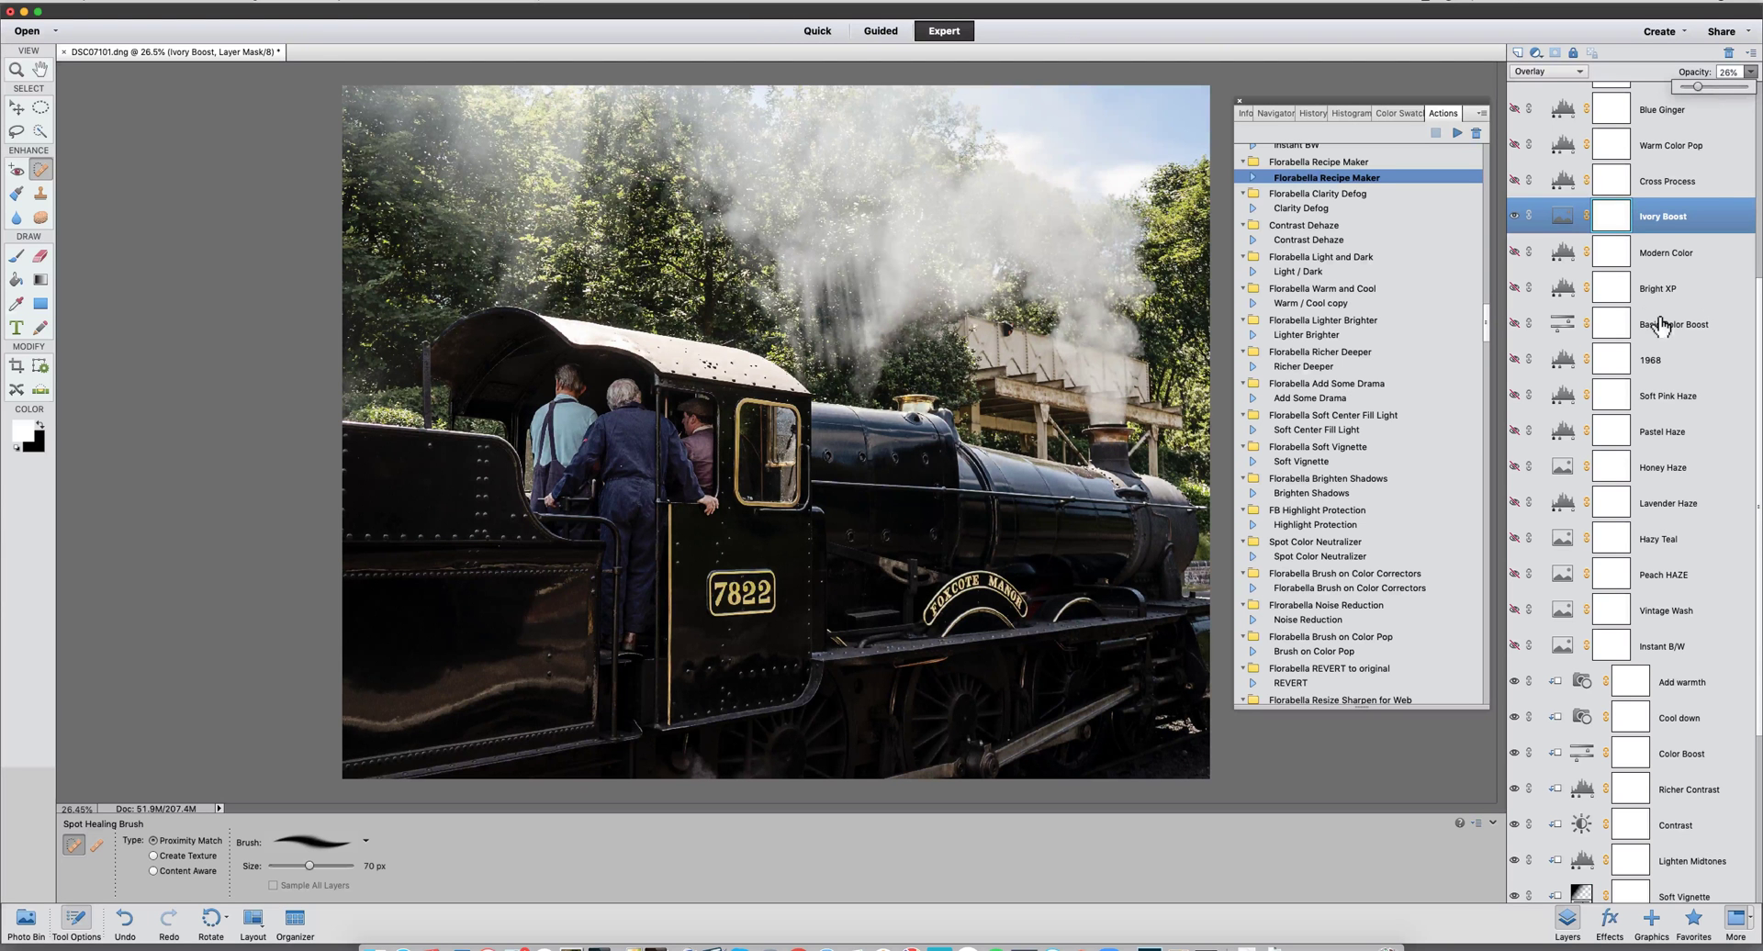
Flatten the whole recipe layer stack into the Background, discarding the hidden layers.
{"action": "scroll", "coordinate": [1655, 347], "scroll_direction": "up", "scroll_amount": 8}
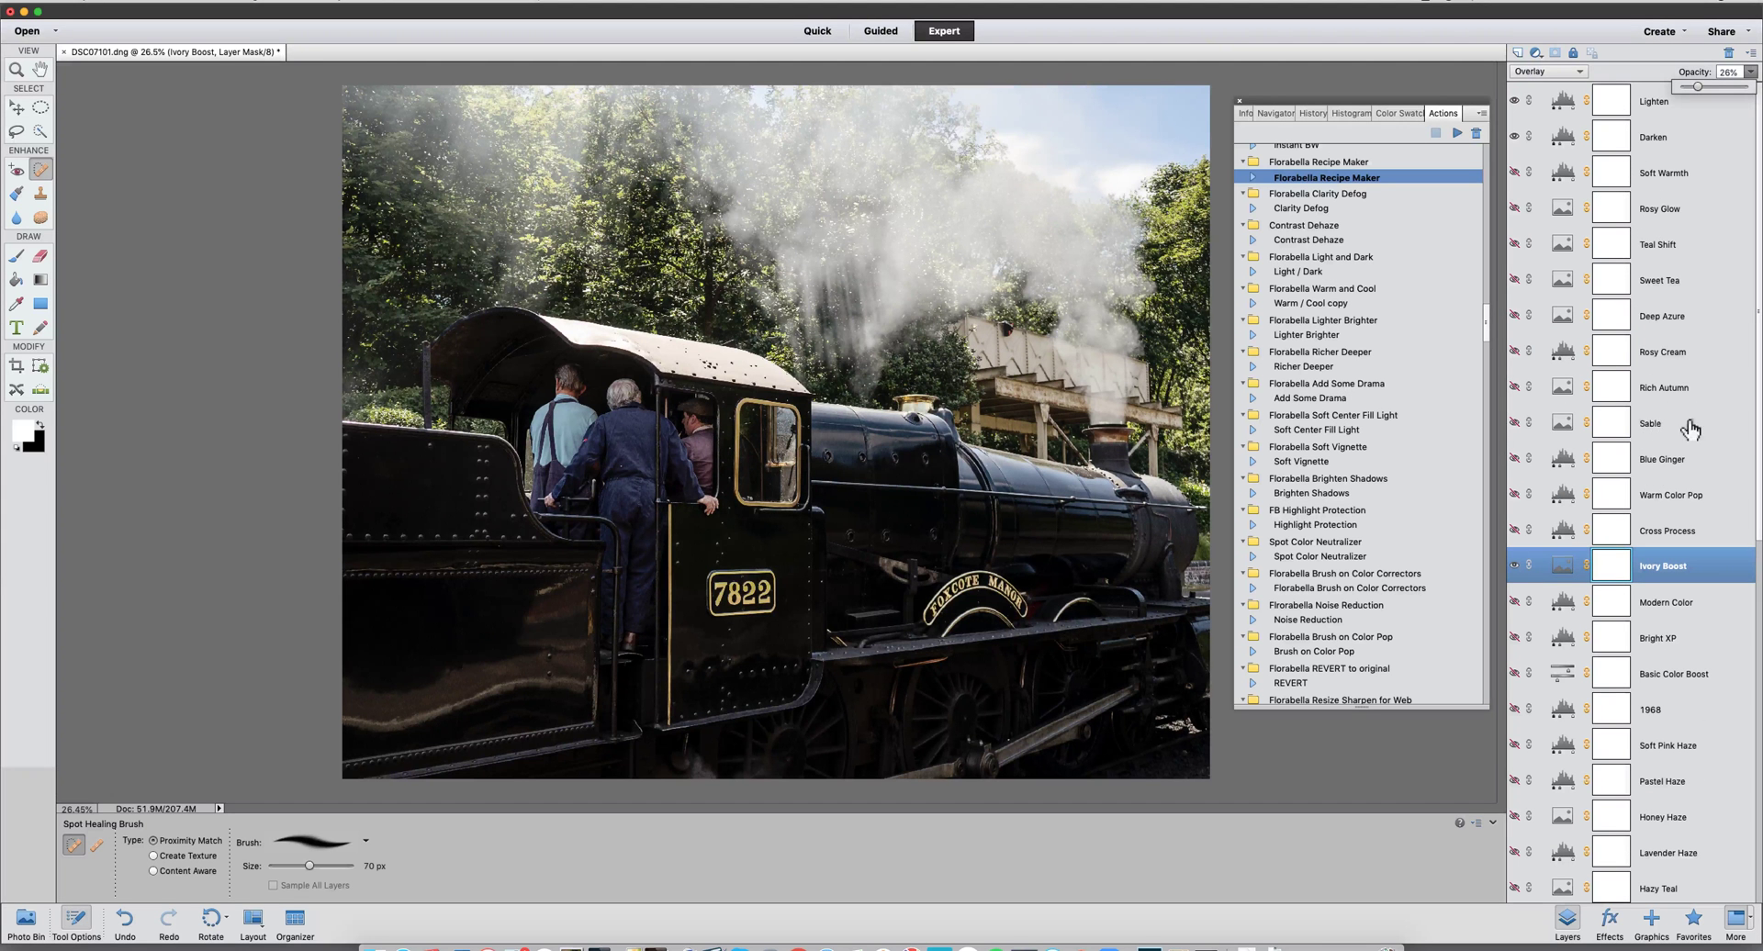
{"action": "scroll", "coordinate": [1608, 551], "scroll_direction": "down", "scroll_amount": 2}
{"action": "scroll", "coordinate": [1609, 551], "scroll_direction": "down", "scroll_amount": 15}
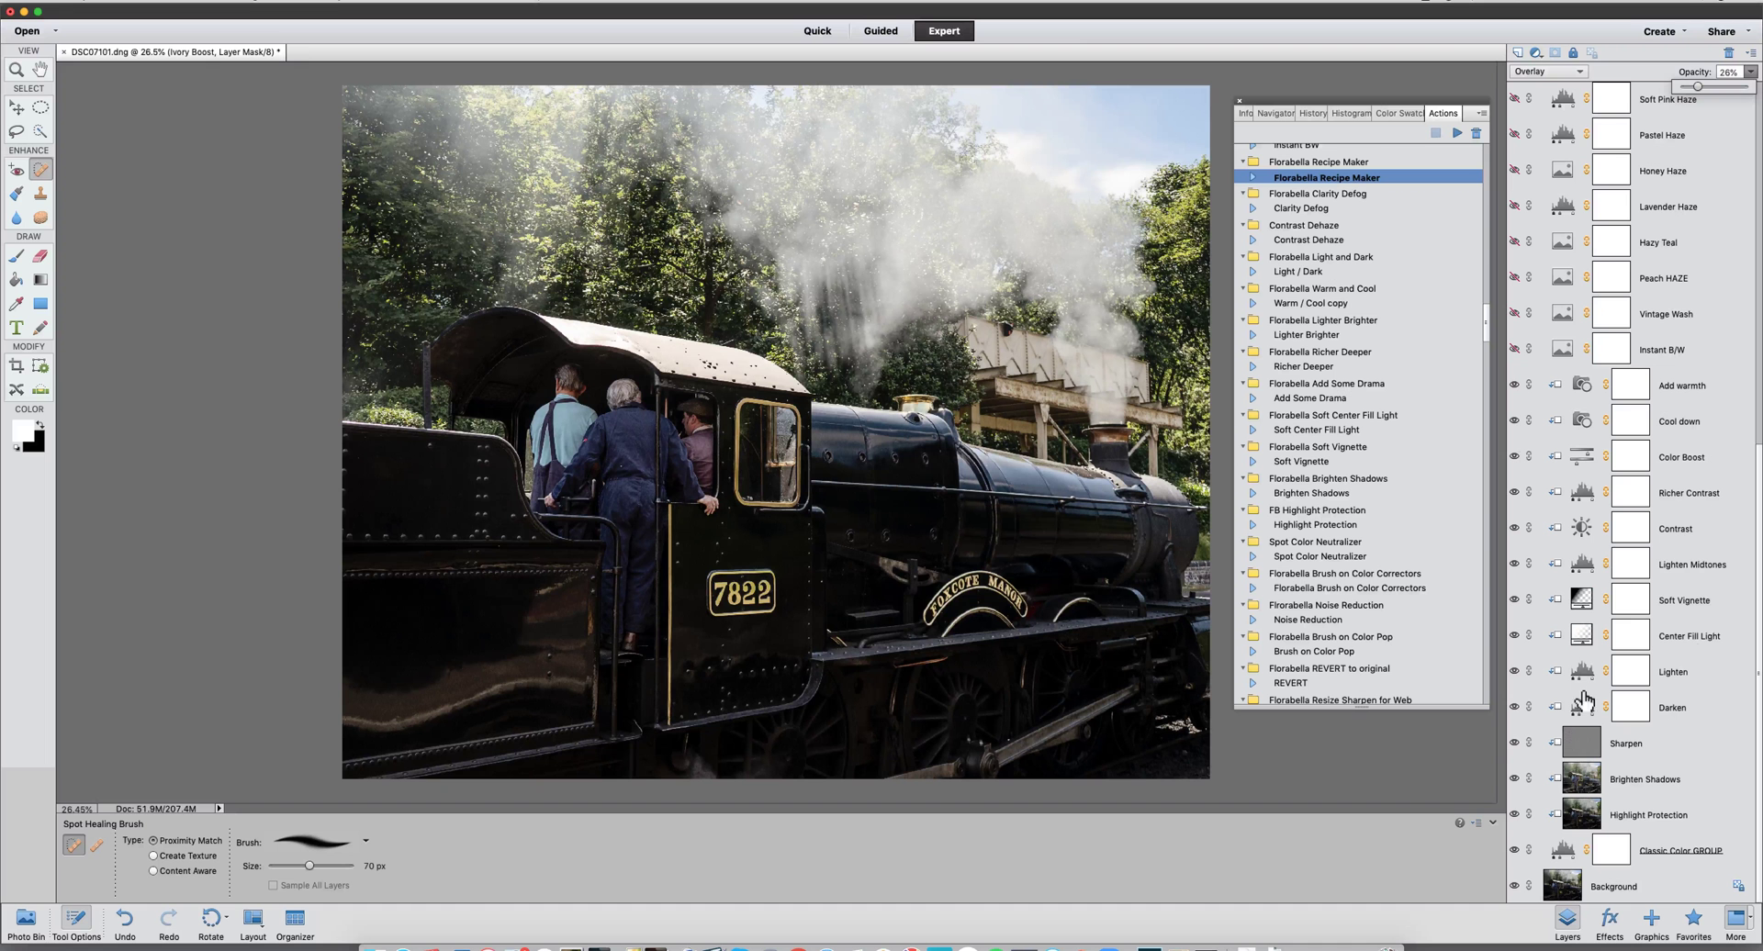
{"action": "left_click", "coordinate": [1660, 853]}
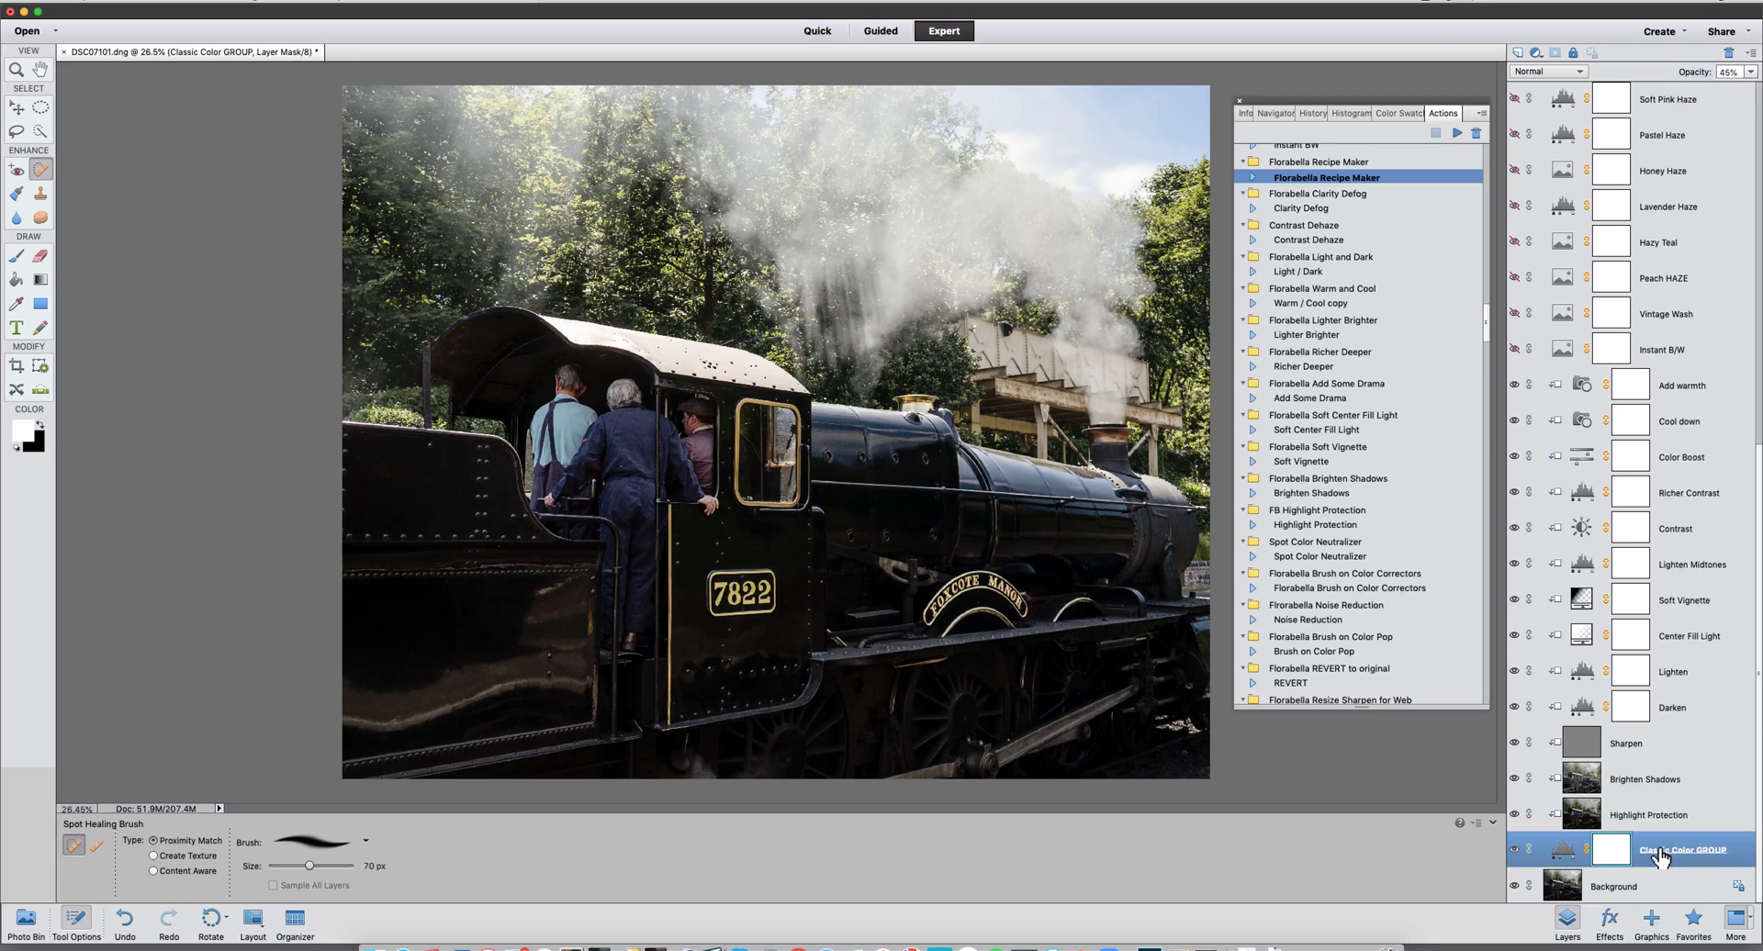
{"action": "right_click", "coordinate": [1658, 850]}
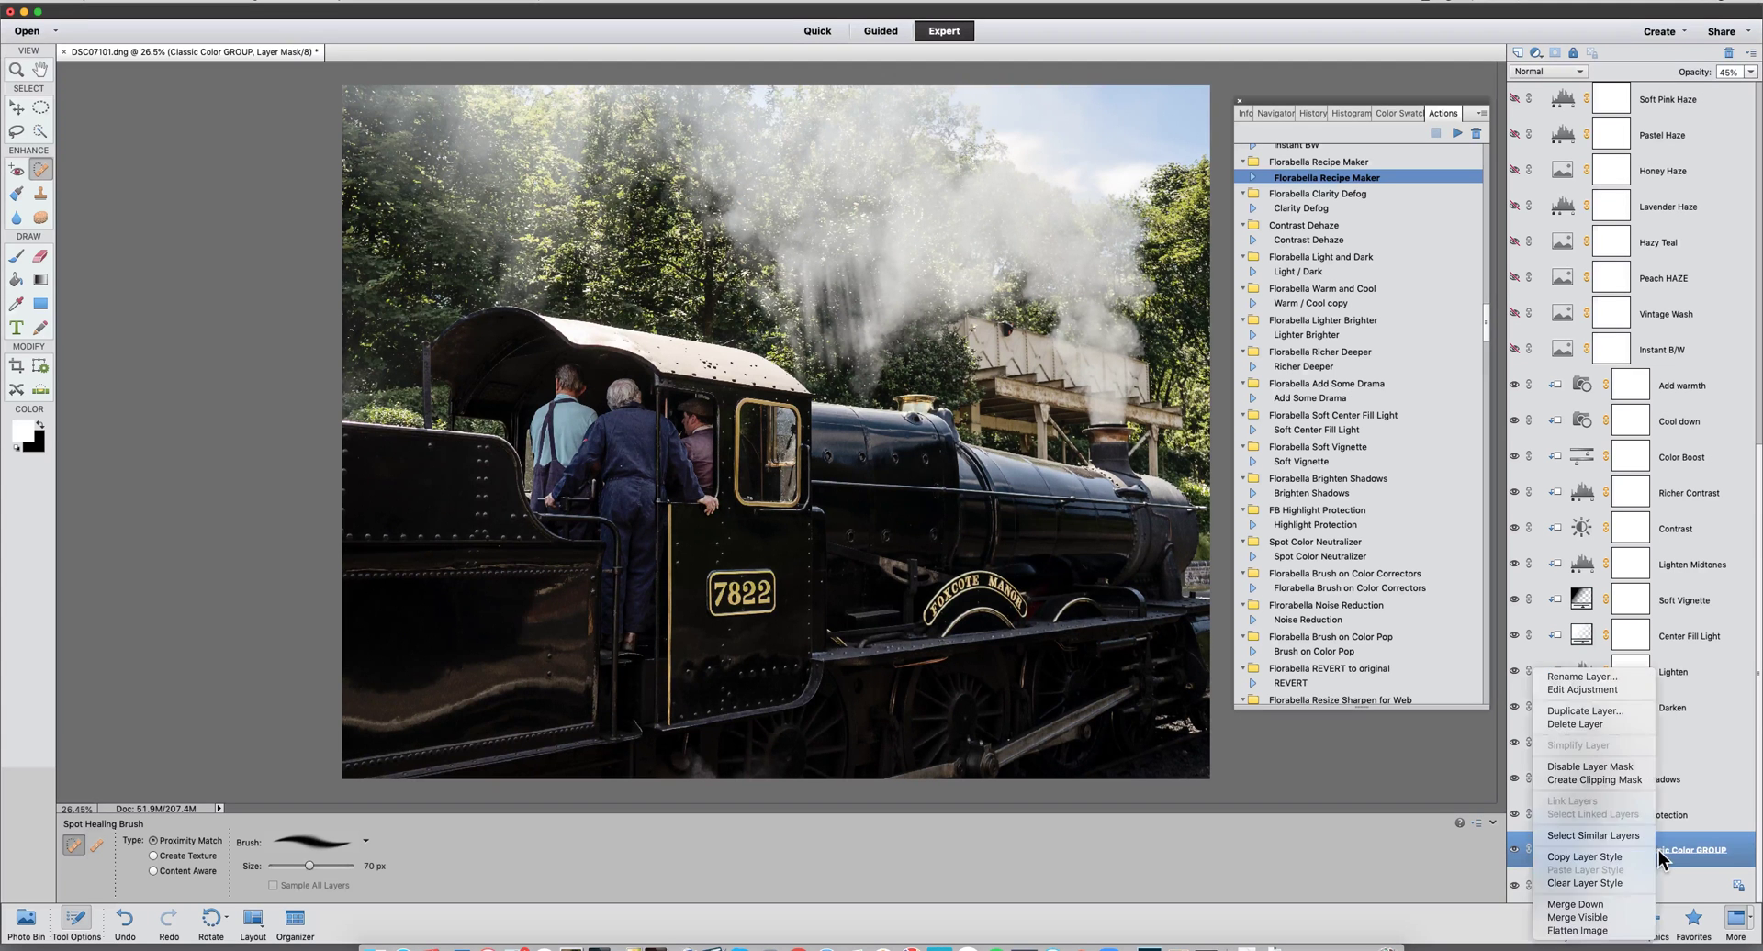
{"action": "left_click", "coordinate": [1577, 930]}
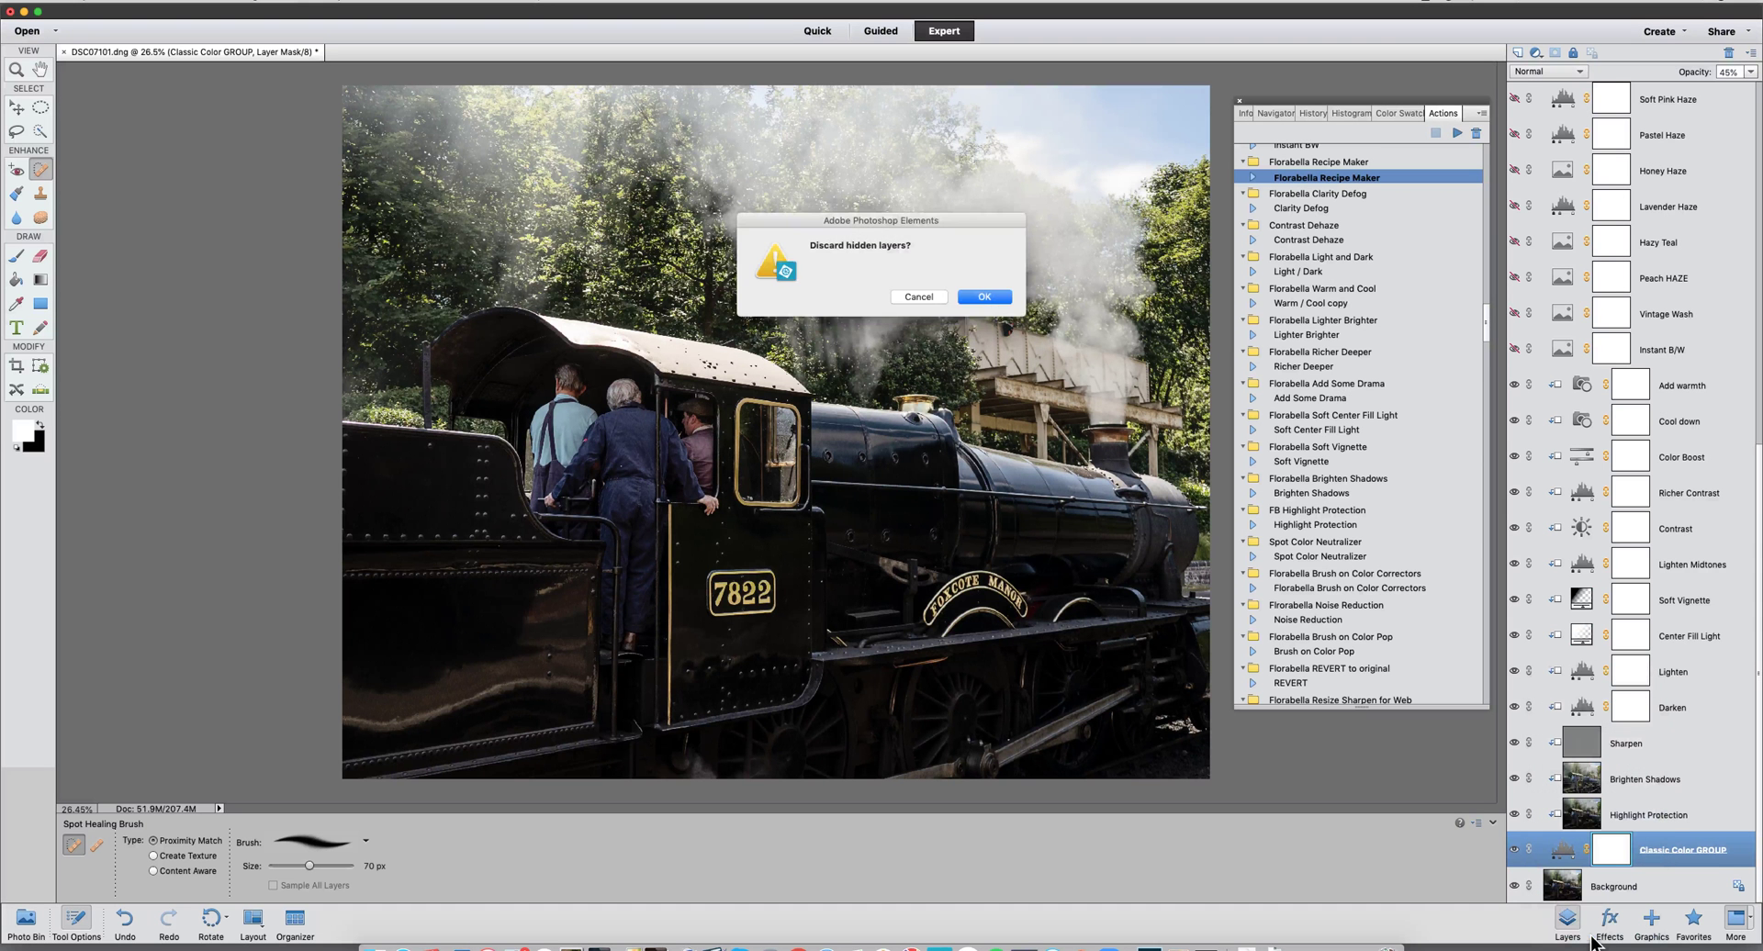
{"action": "left_click", "coordinate": [991, 297]}
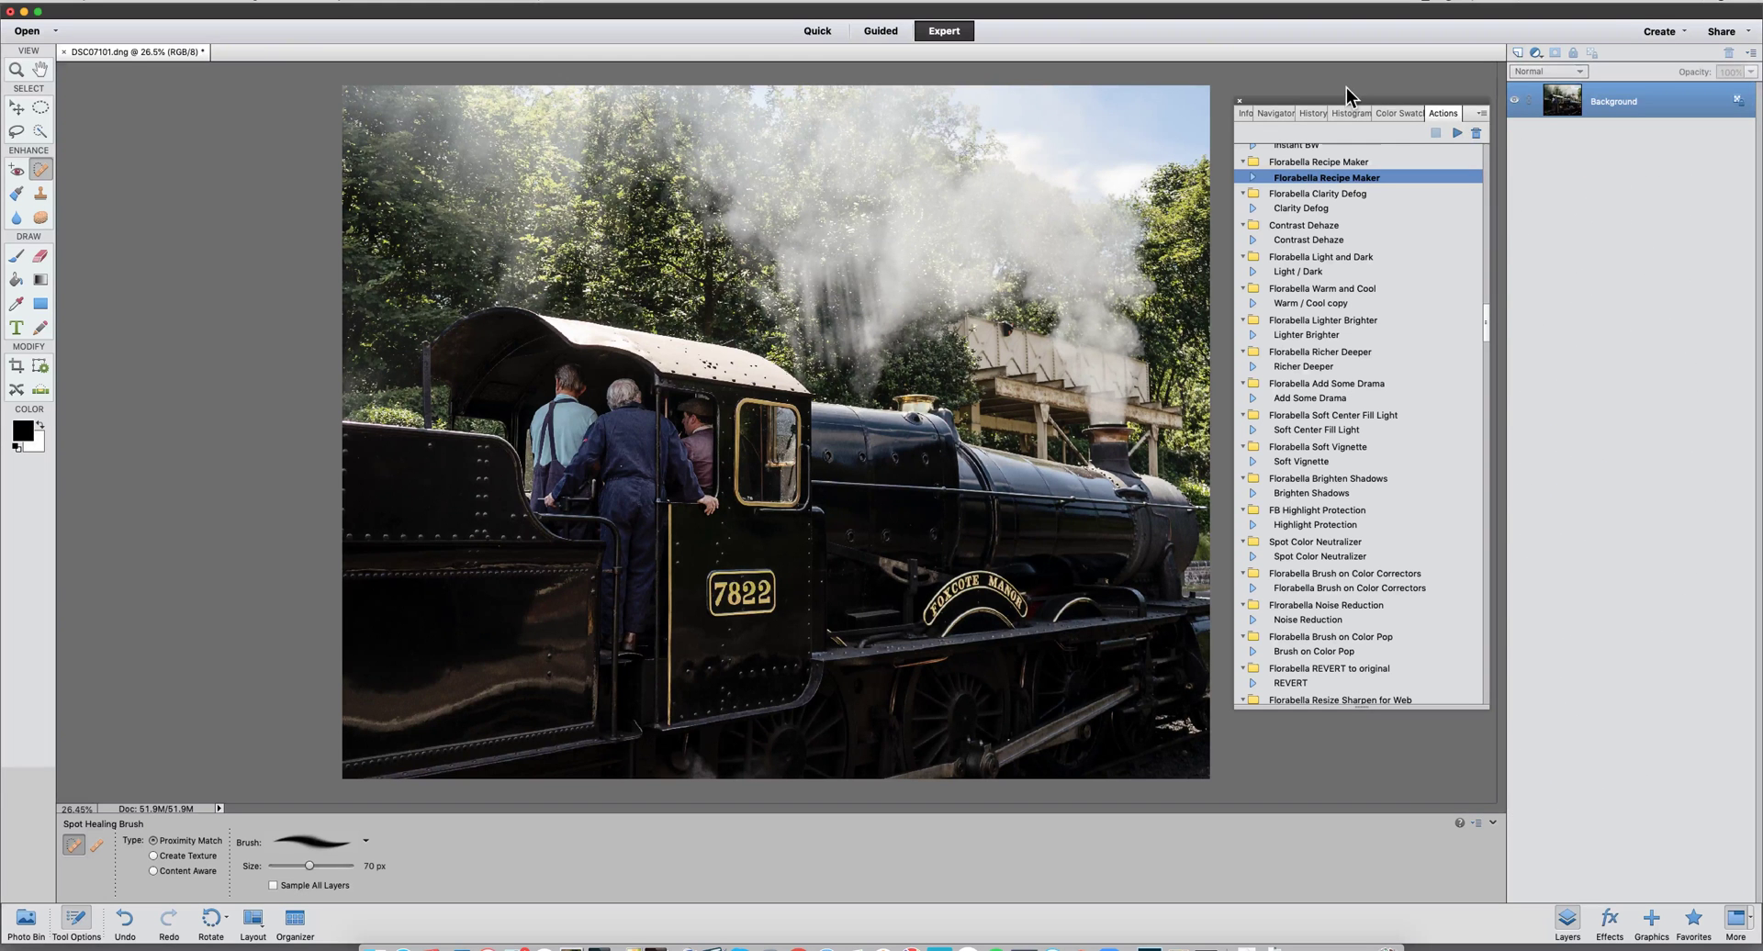
Run the Florabella Soft Vignette action on the flattened photo and compare the photo with and without its layer.
{"action": "left_click", "coordinate": [1319, 462]}
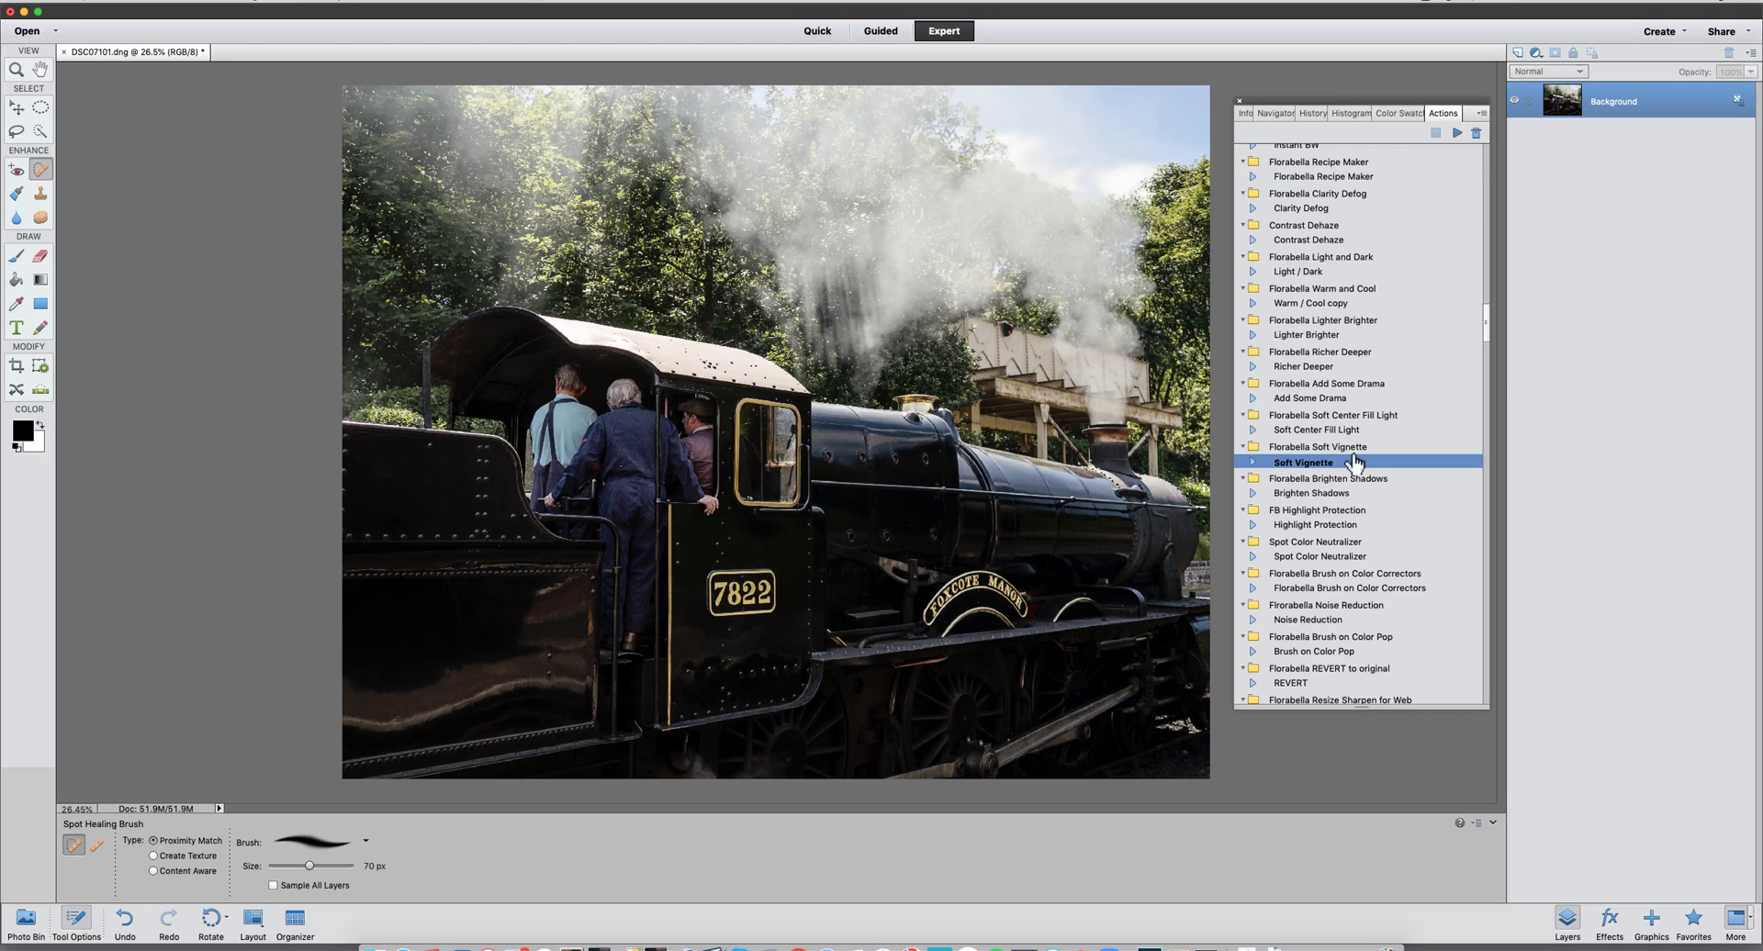
{"action": "left_click", "coordinate": [1457, 134]}
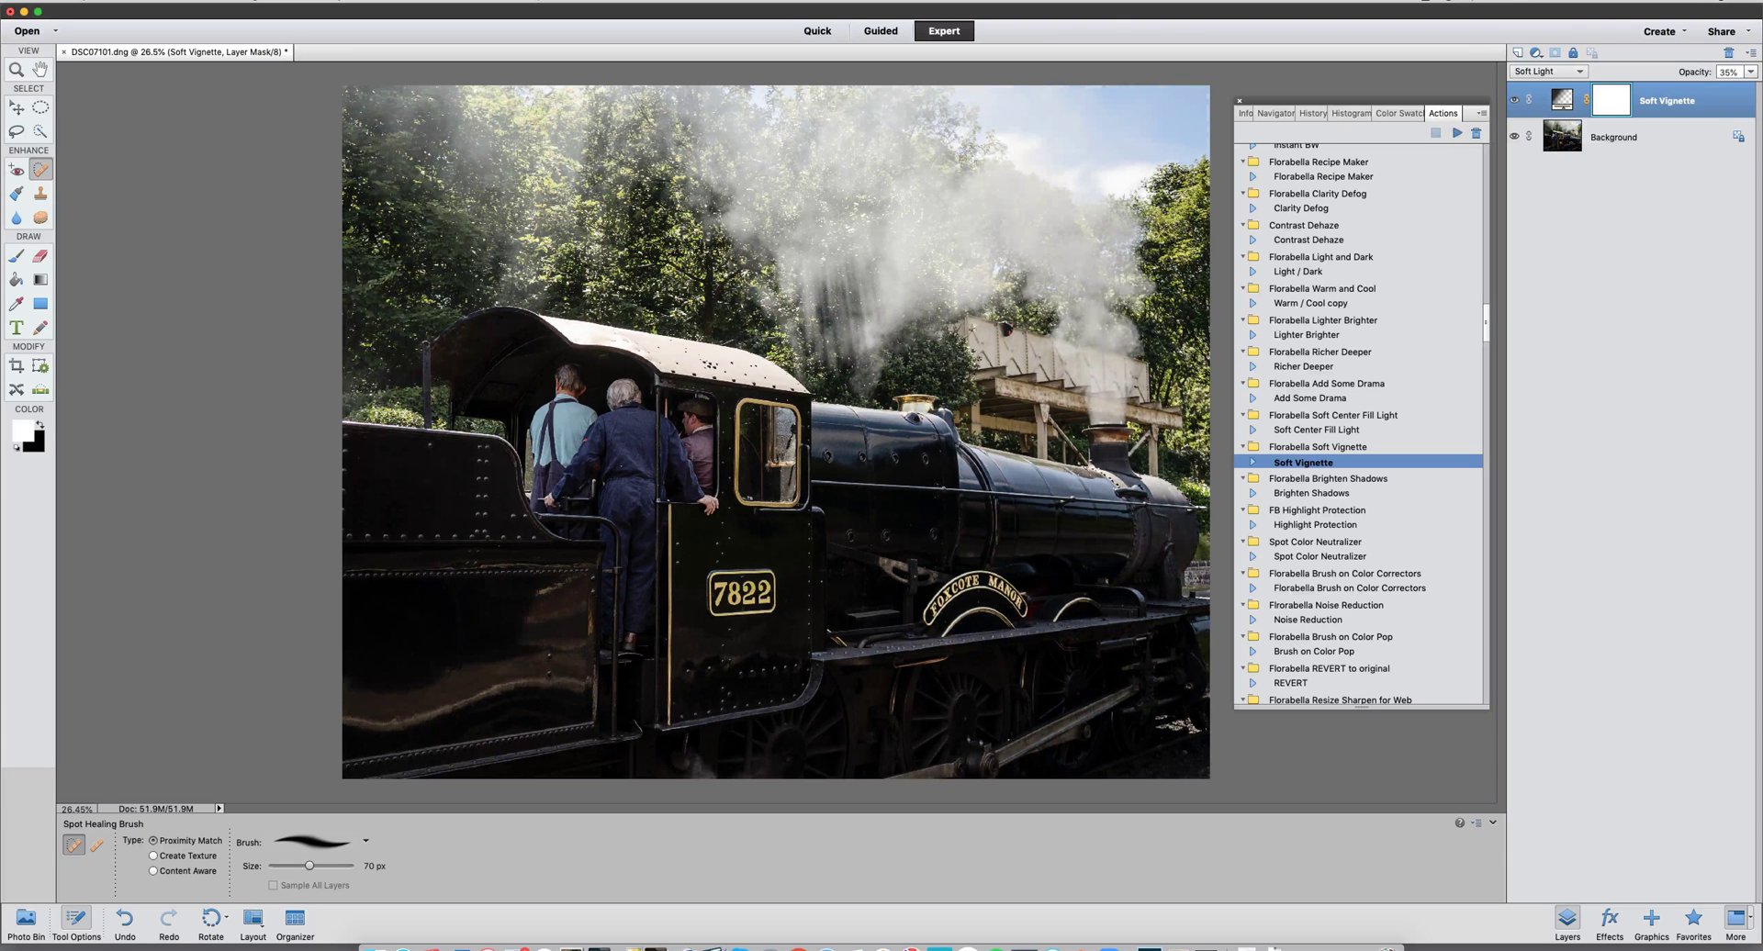
{"action": "left_click", "coordinate": [1515, 103]}
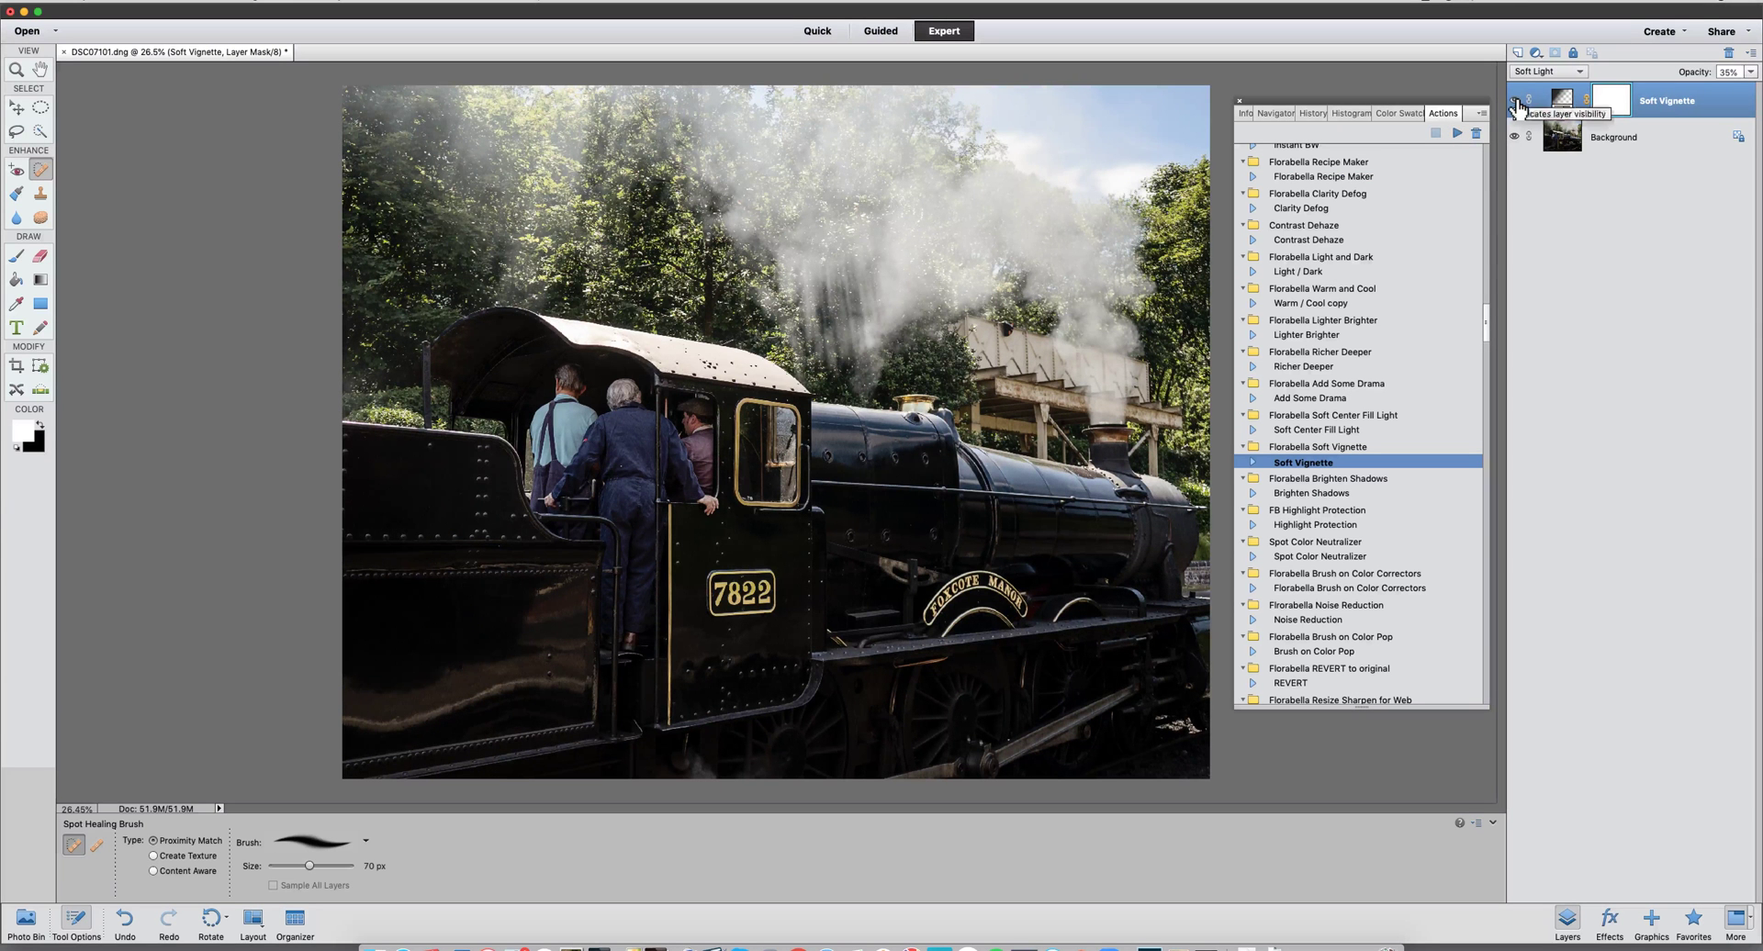
{"action": "left_click", "coordinate": [1516, 103]}
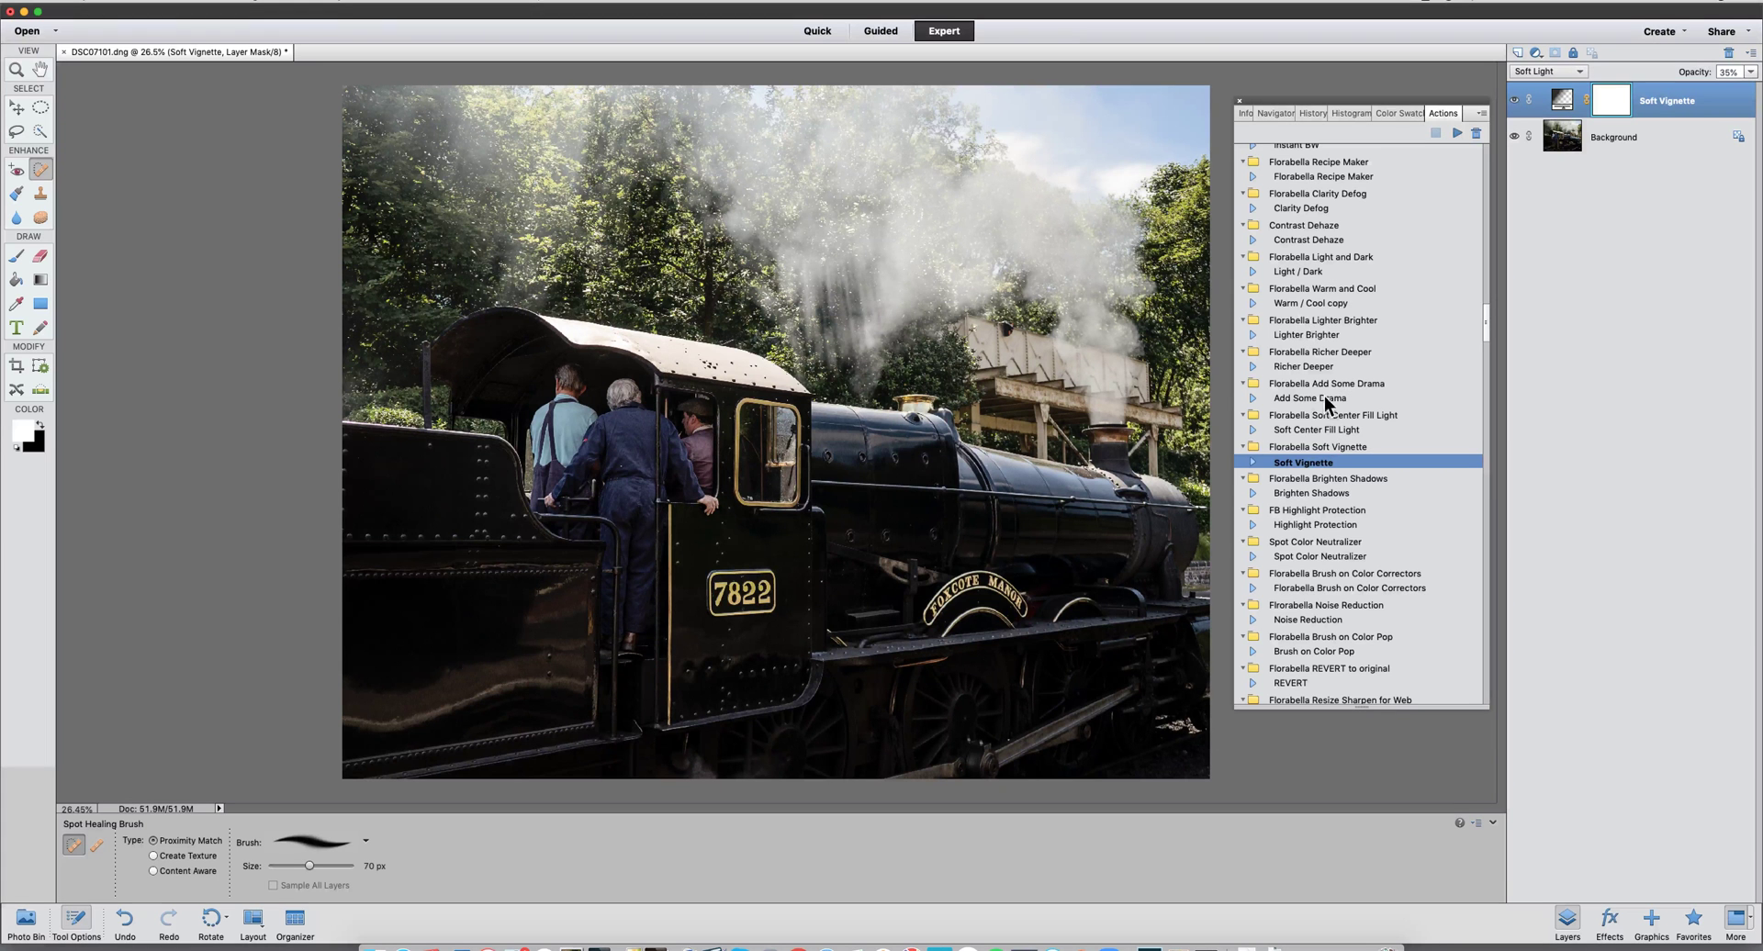
Delete the Soft Vignette layer from above the Background.
{"action": "scroll", "coordinate": [1332, 308], "scroll_direction": "up", "scroll_amount": 3}
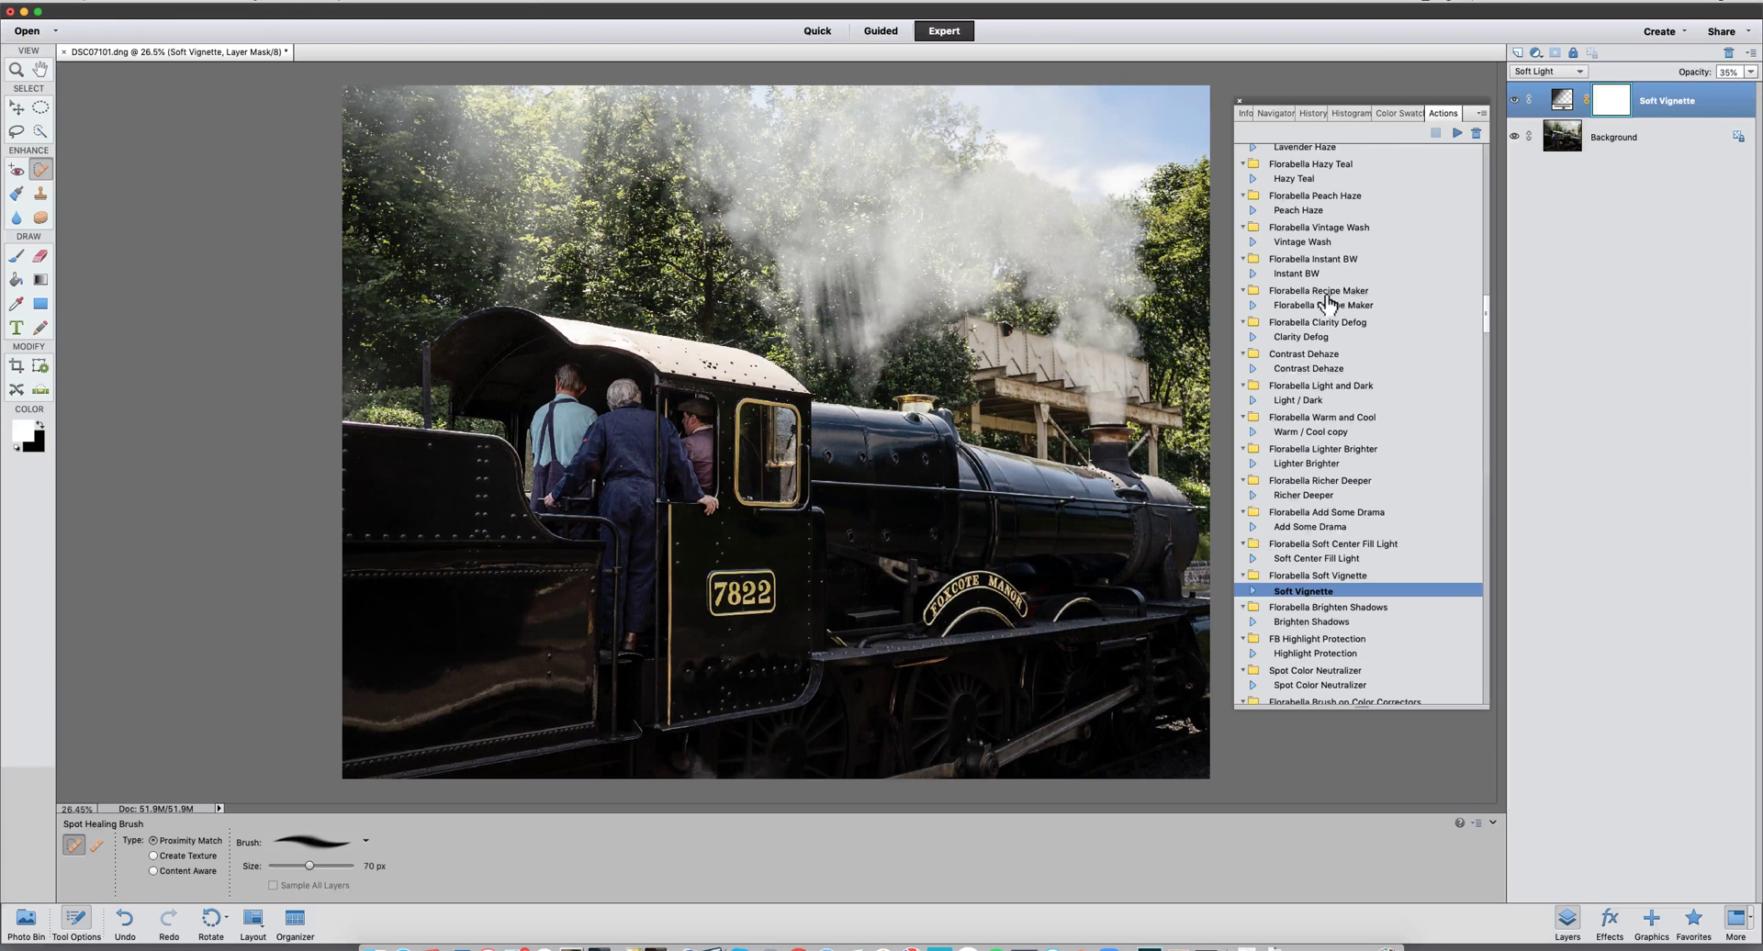
{"action": "right_click", "coordinate": [1677, 101]}
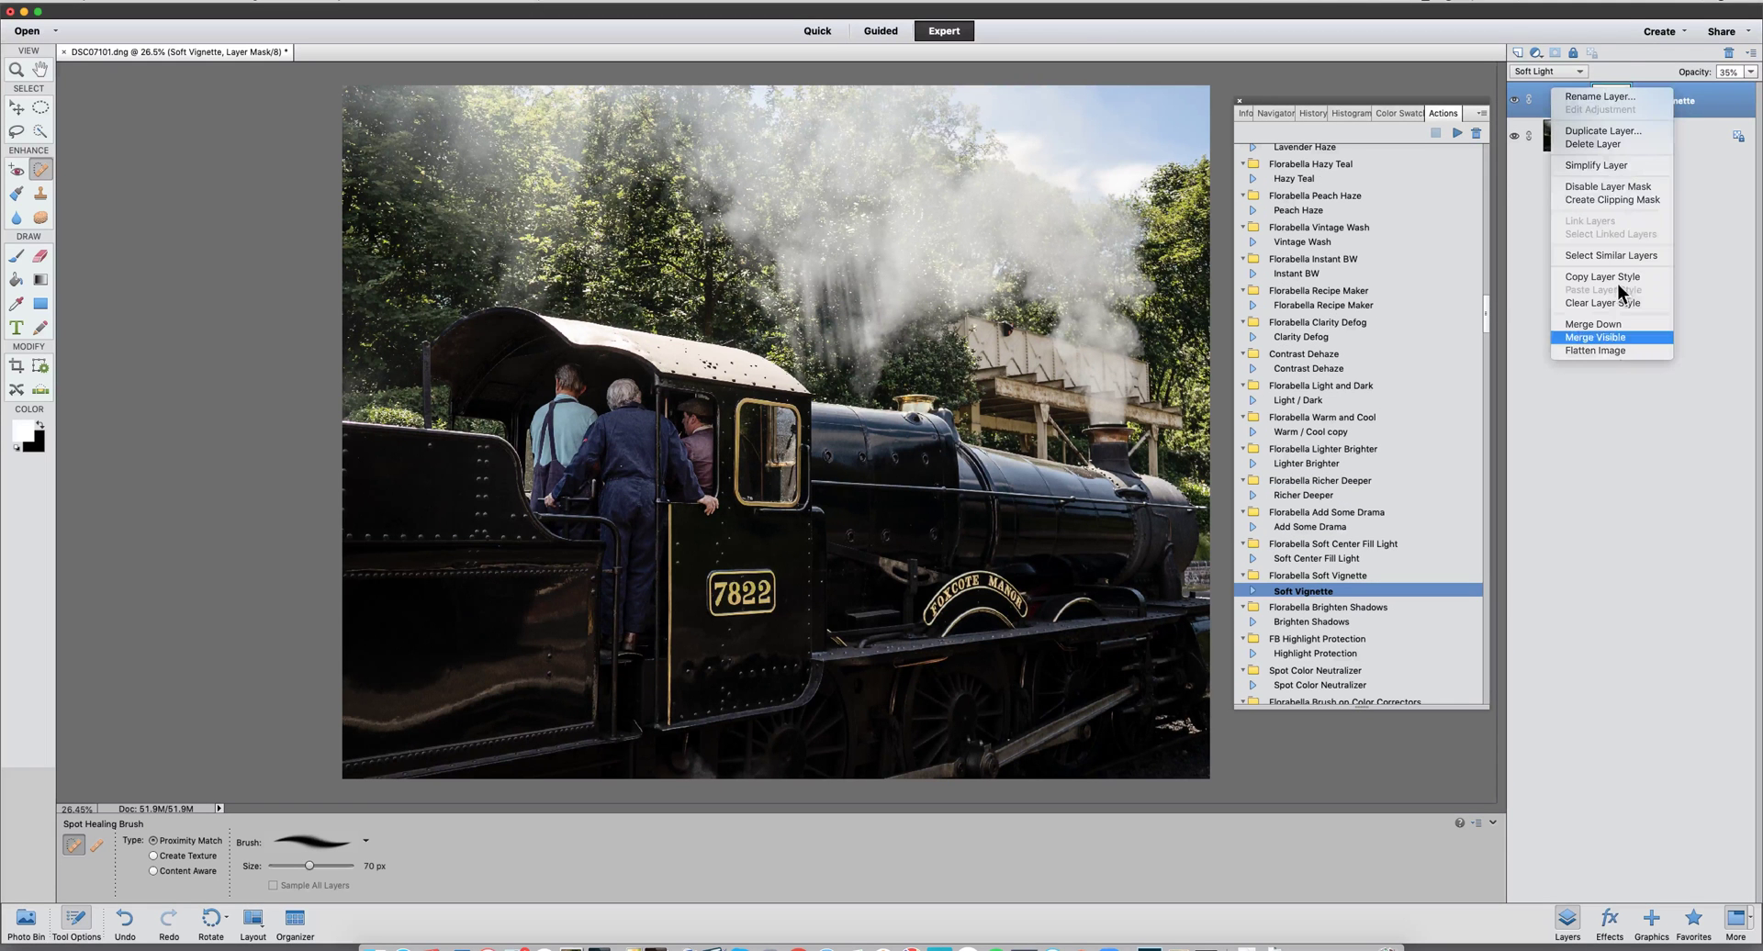
{"action": "left_click", "coordinate": [1602, 144]}
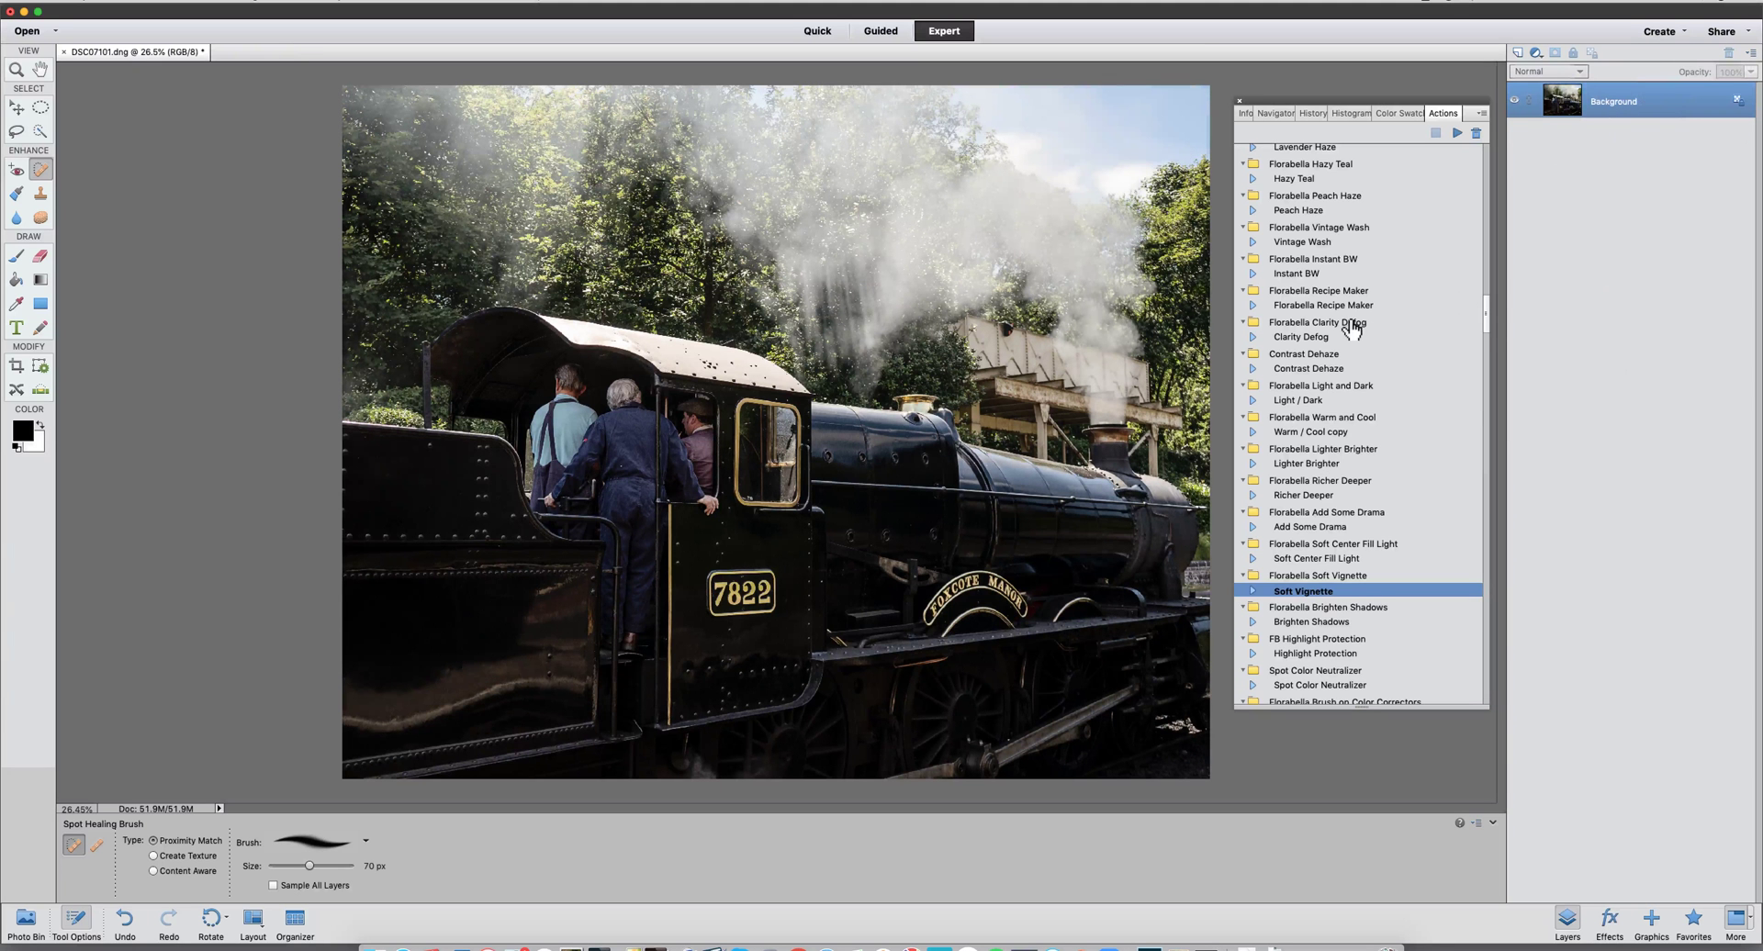
Run the Florabella High Key BW action on the photo and compare the result with and without its Haze layer.
{"action": "scroll", "coordinate": [1353, 328], "scroll_direction": "up", "scroll_amount": 7}
{"action": "scroll", "coordinate": [1354, 328], "scroll_direction": "up", "scroll_amount": 5}
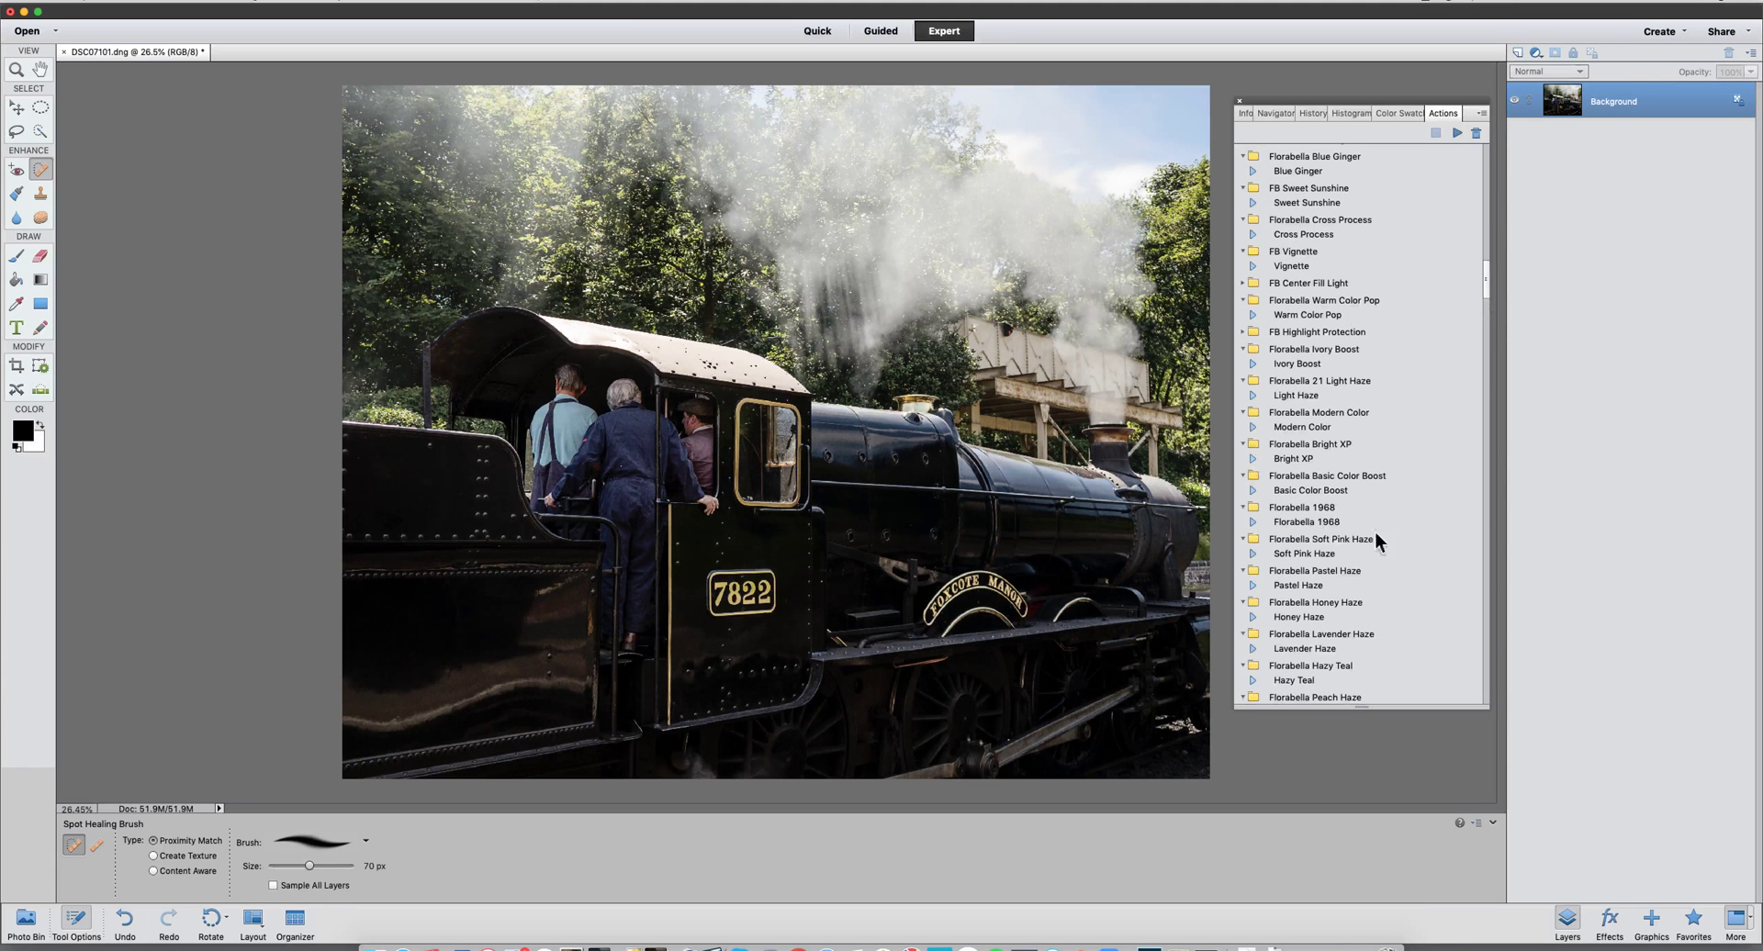
{"action": "scroll", "coordinate": [1333, 484], "scroll_direction": "up", "scroll_amount": 3}
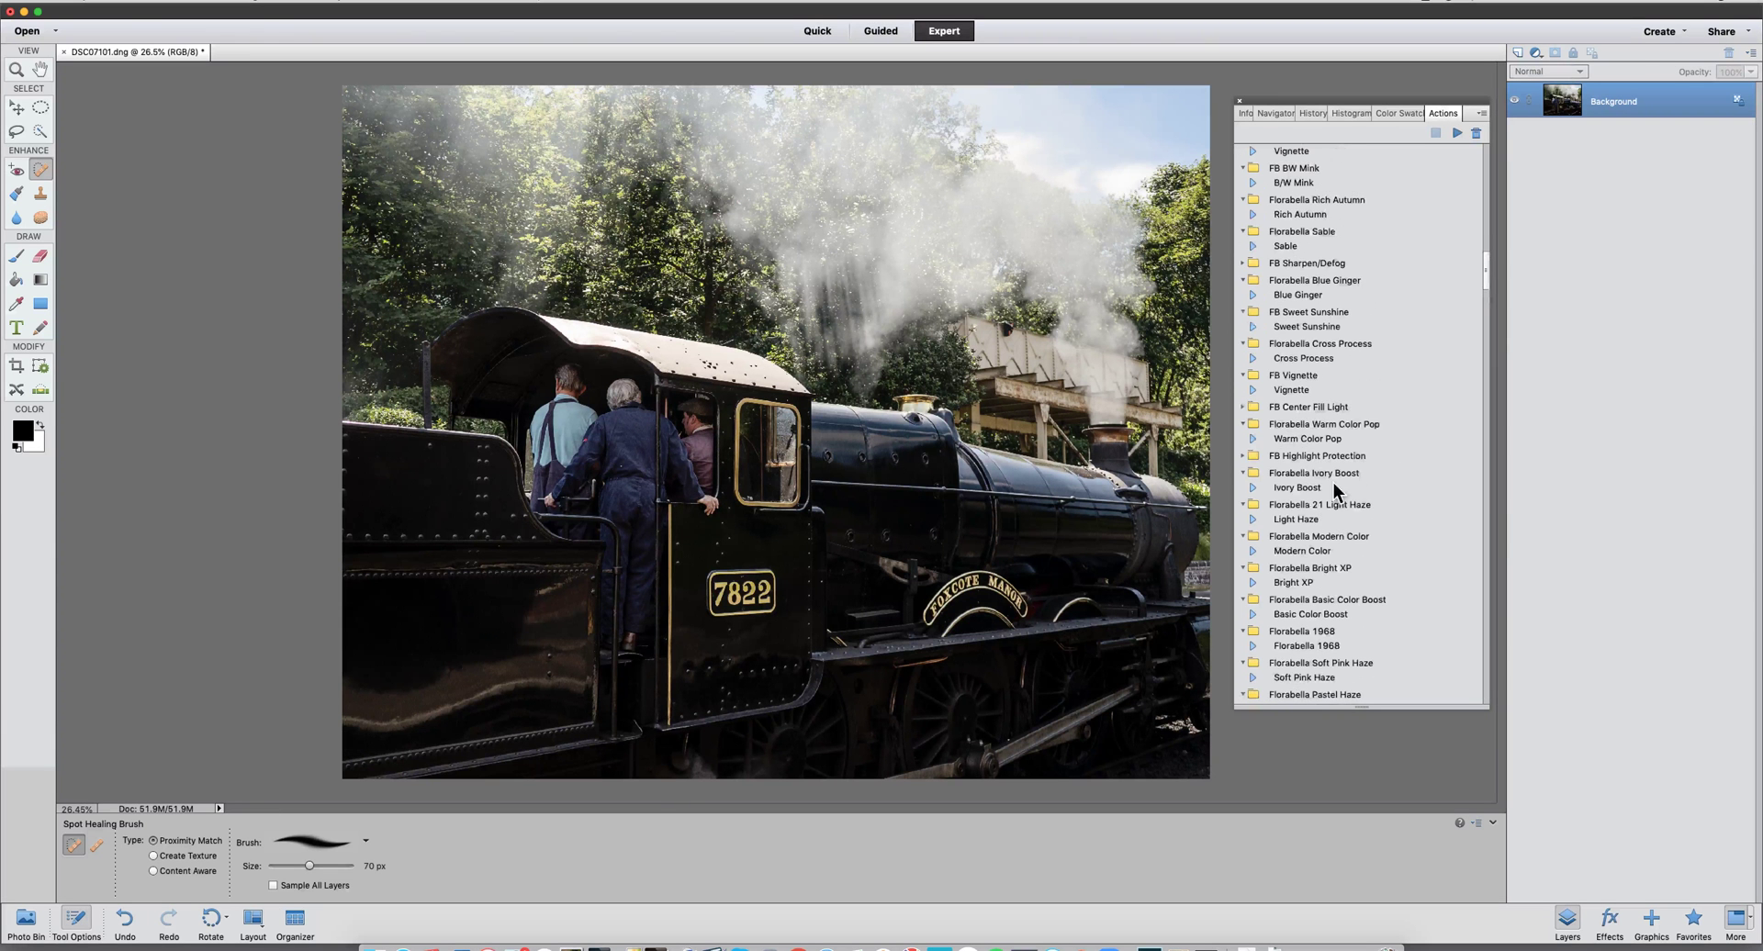
{"action": "scroll", "coordinate": [1336, 491], "scroll_direction": "up", "scroll_amount": 10}
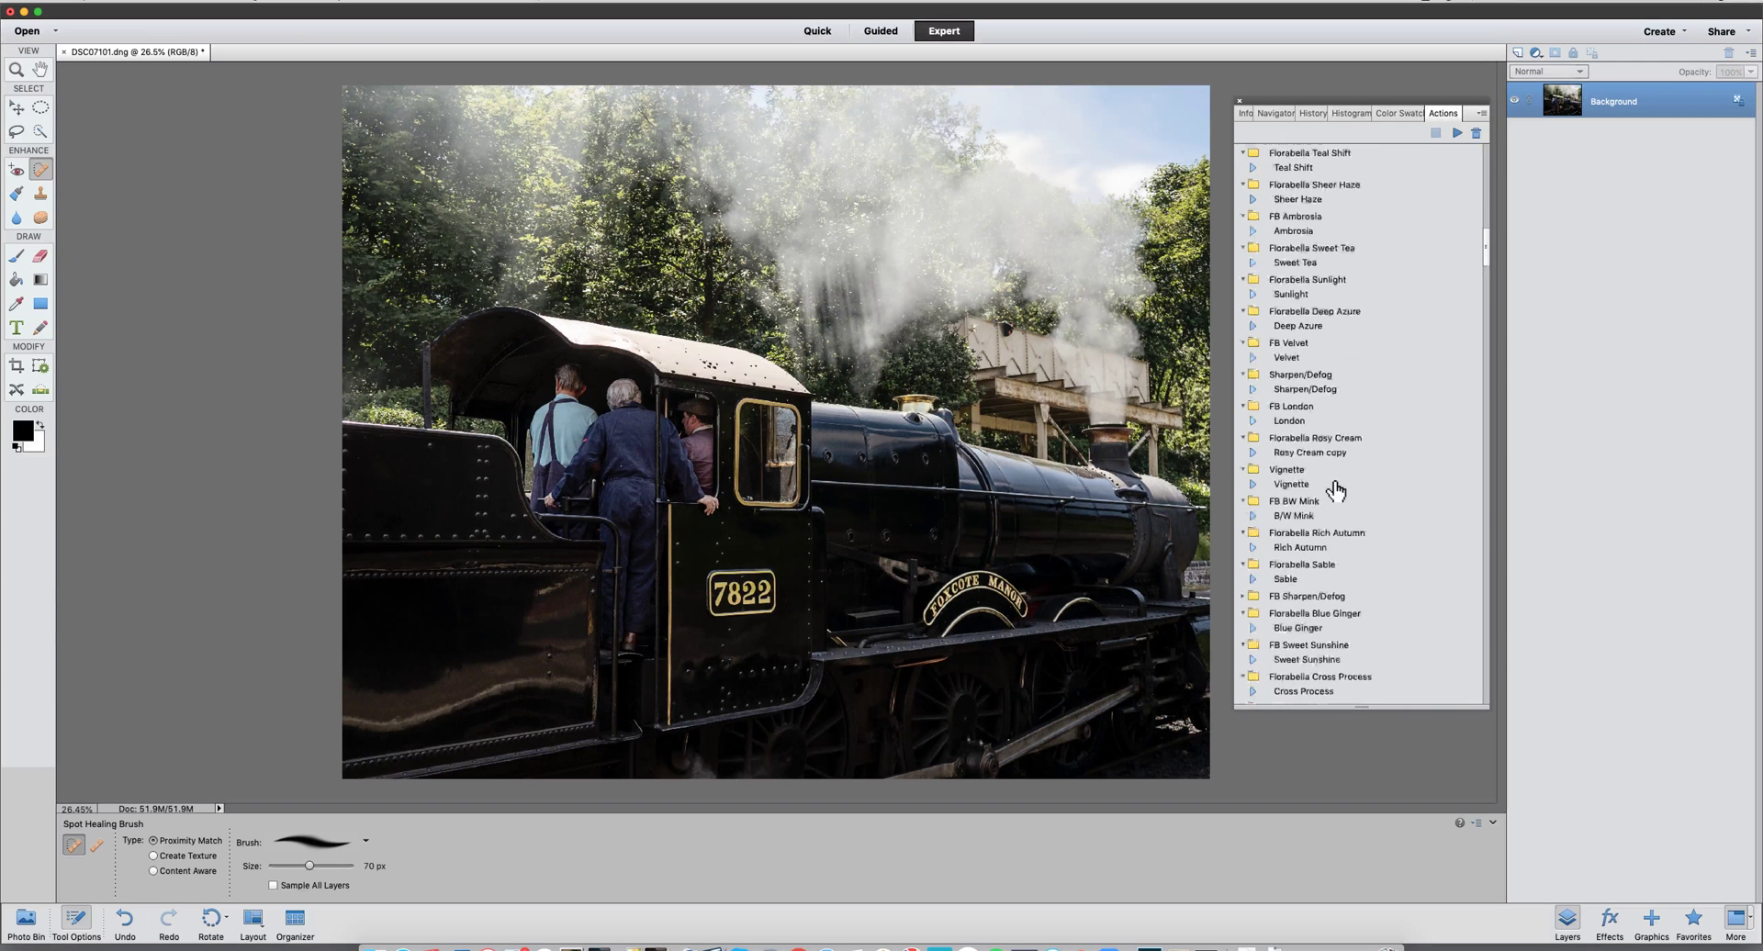
{"action": "scroll", "coordinate": [1336, 492], "scroll_direction": "up", "scroll_amount": 7}
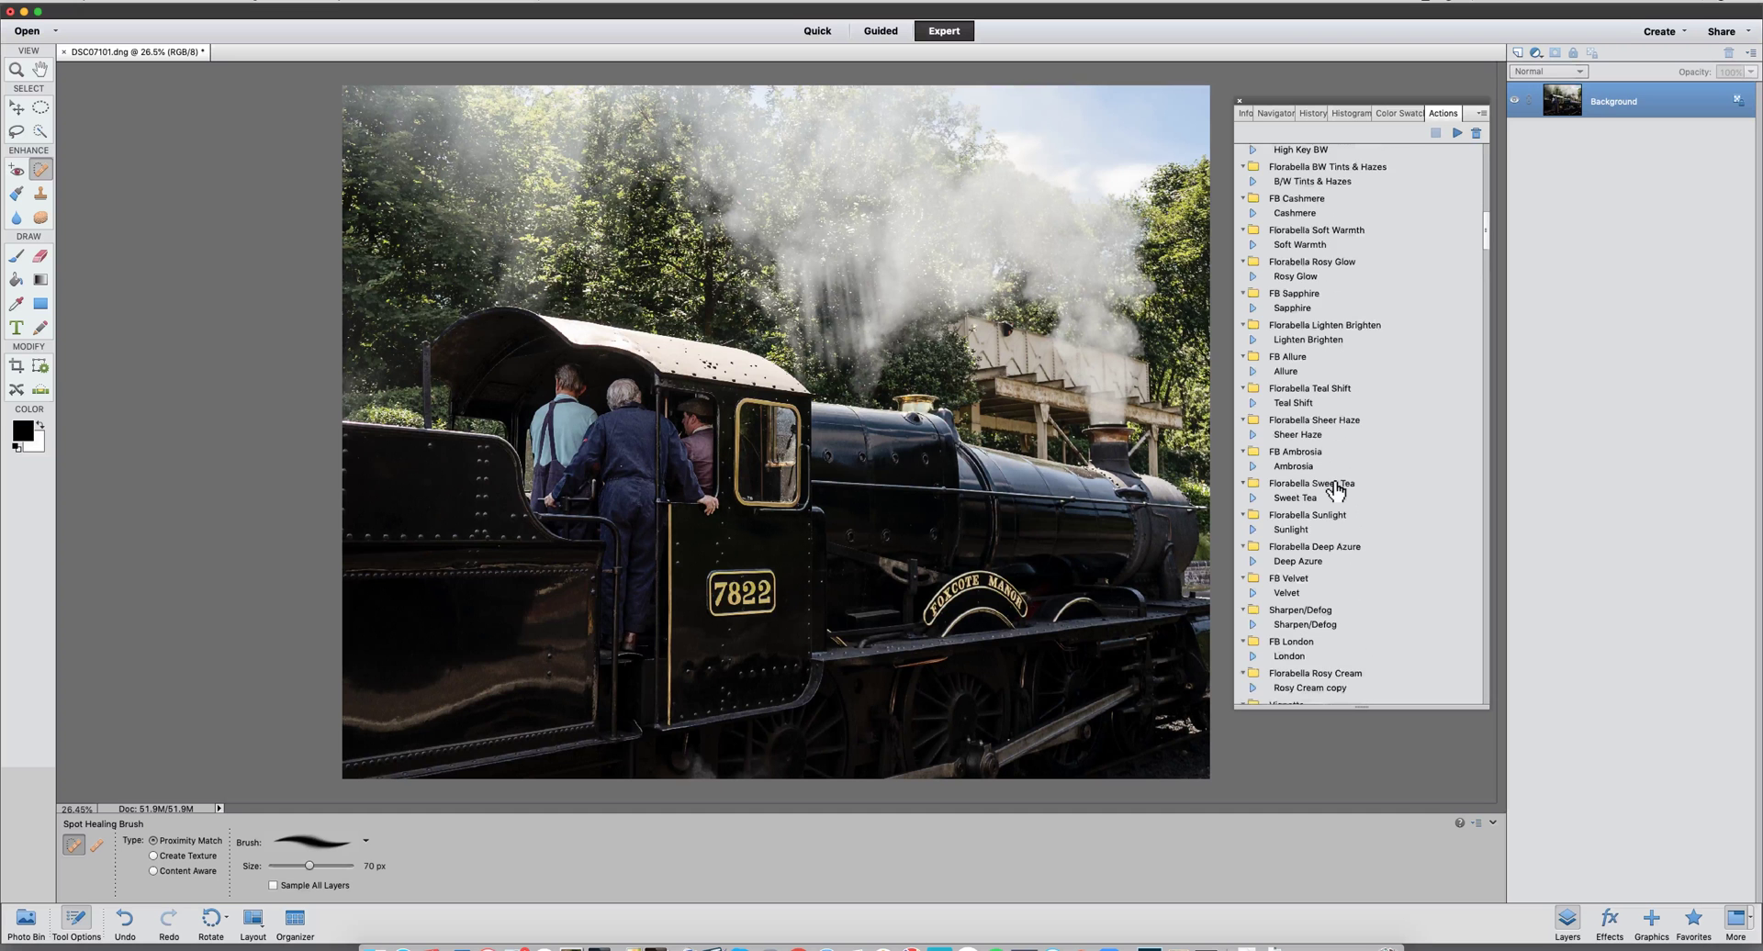
{"action": "left_click", "coordinate": [1311, 314]}
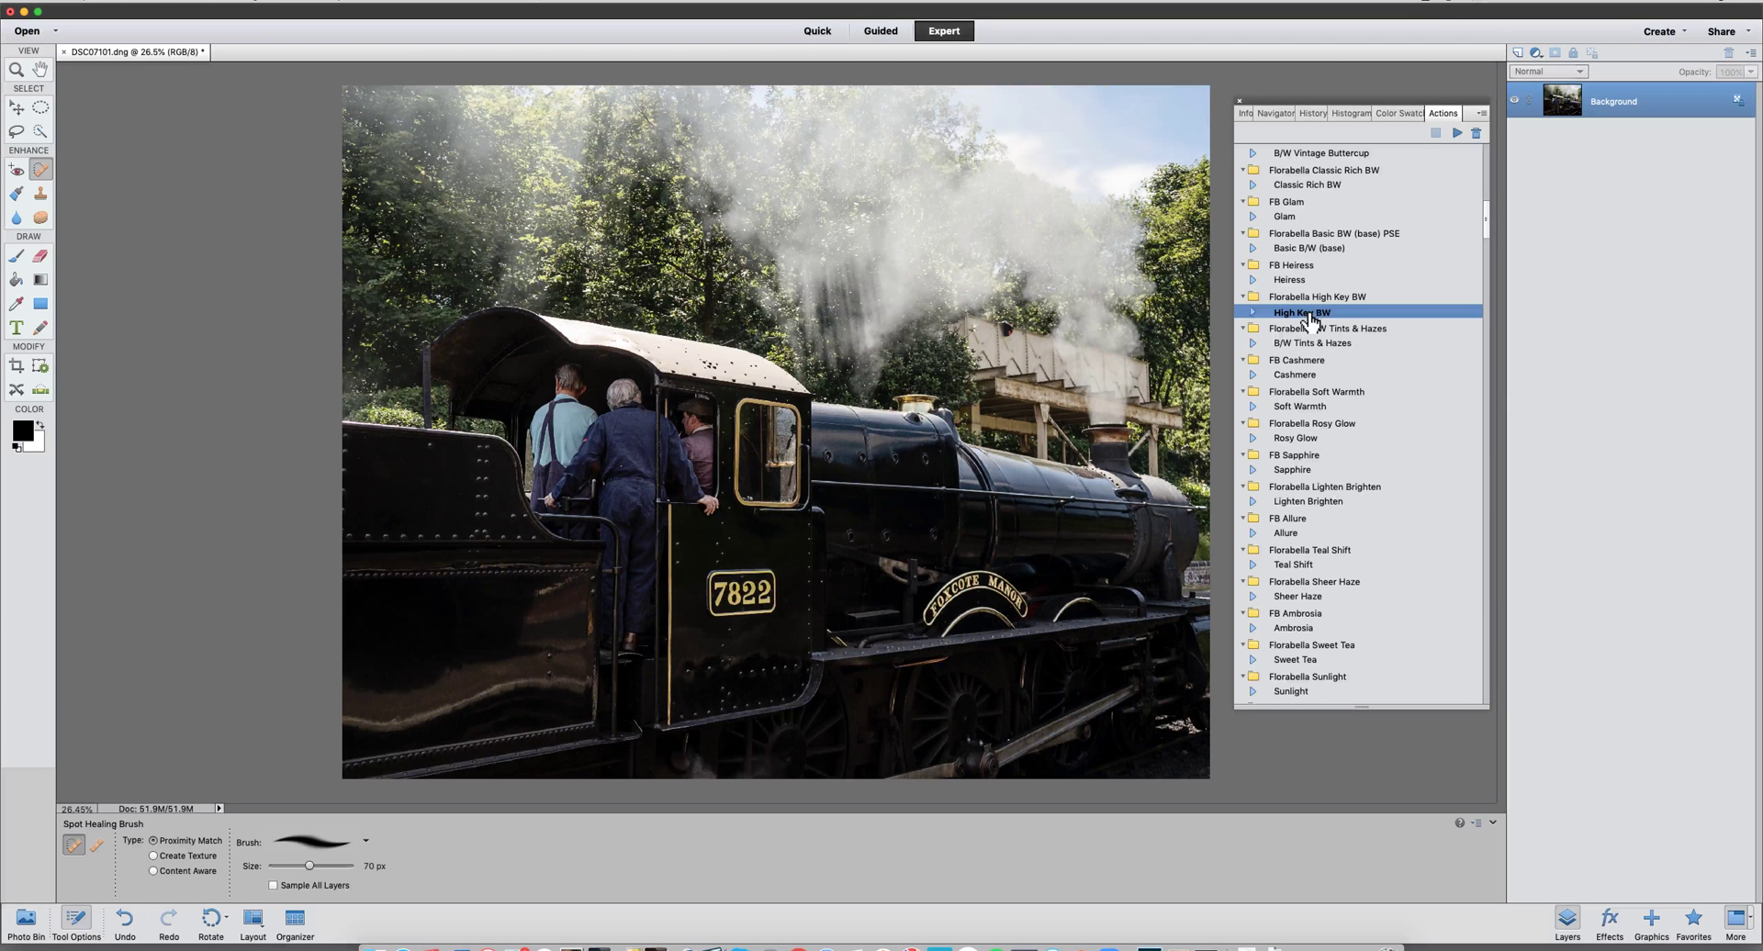
{"action": "left_click", "coordinate": [1457, 134]}
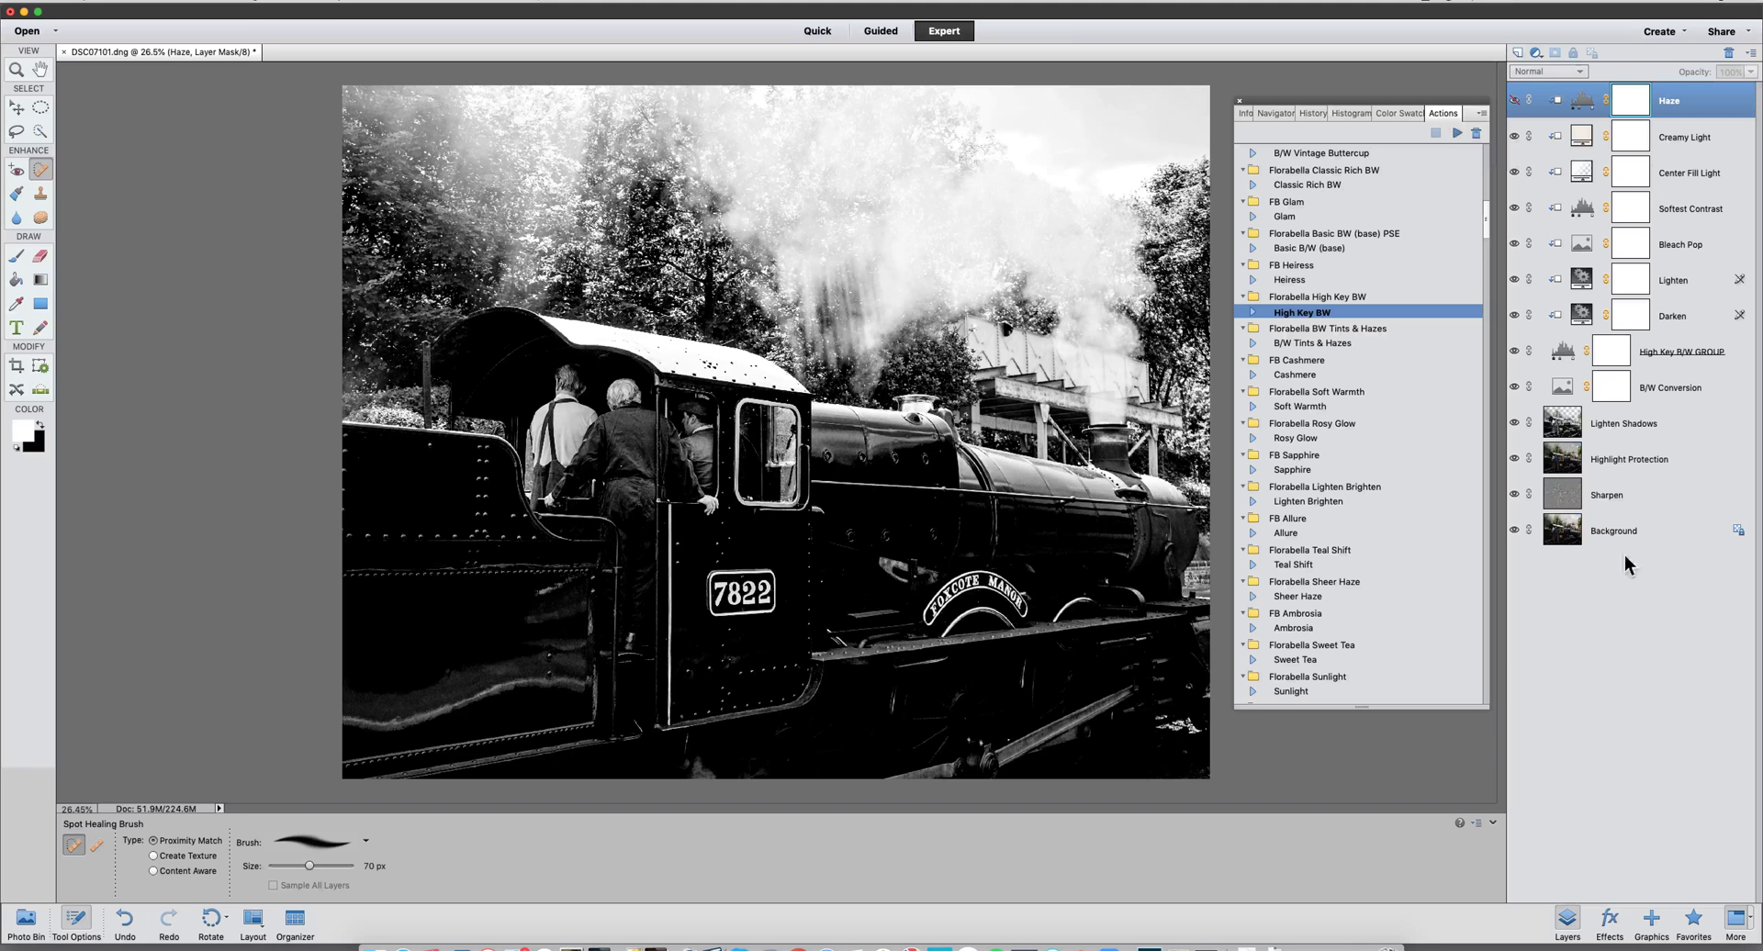
{"action": "left_click", "coordinate": [1515, 101]}
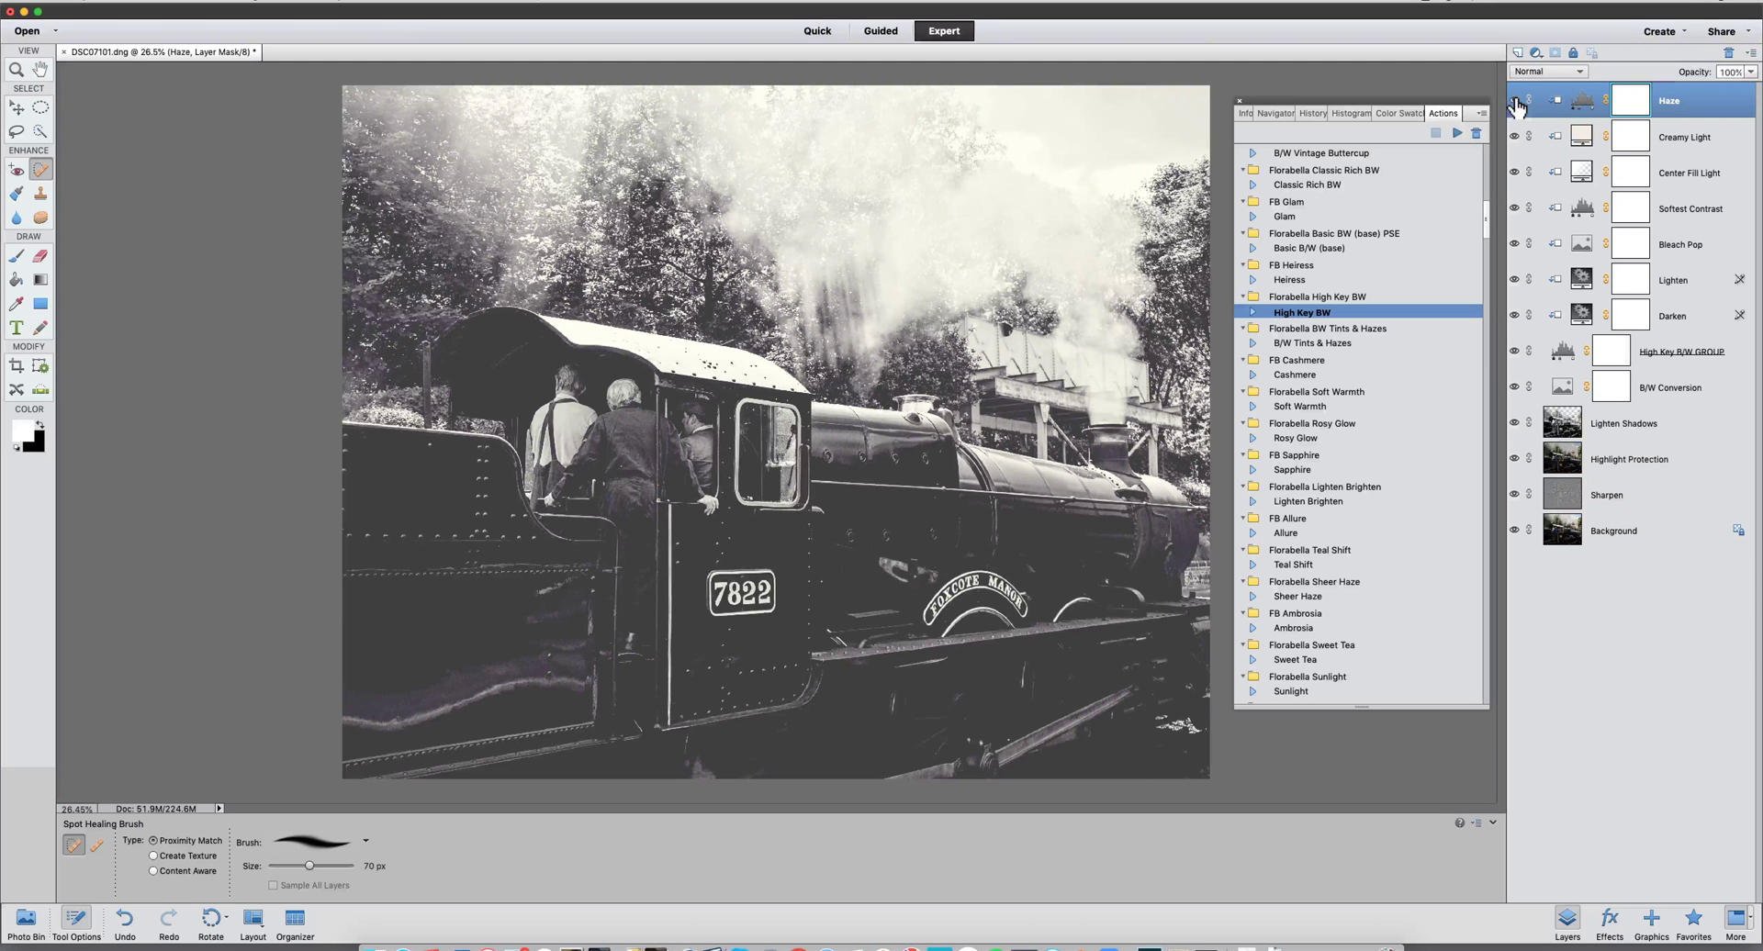
{"action": "left_click", "coordinate": [1515, 101]}
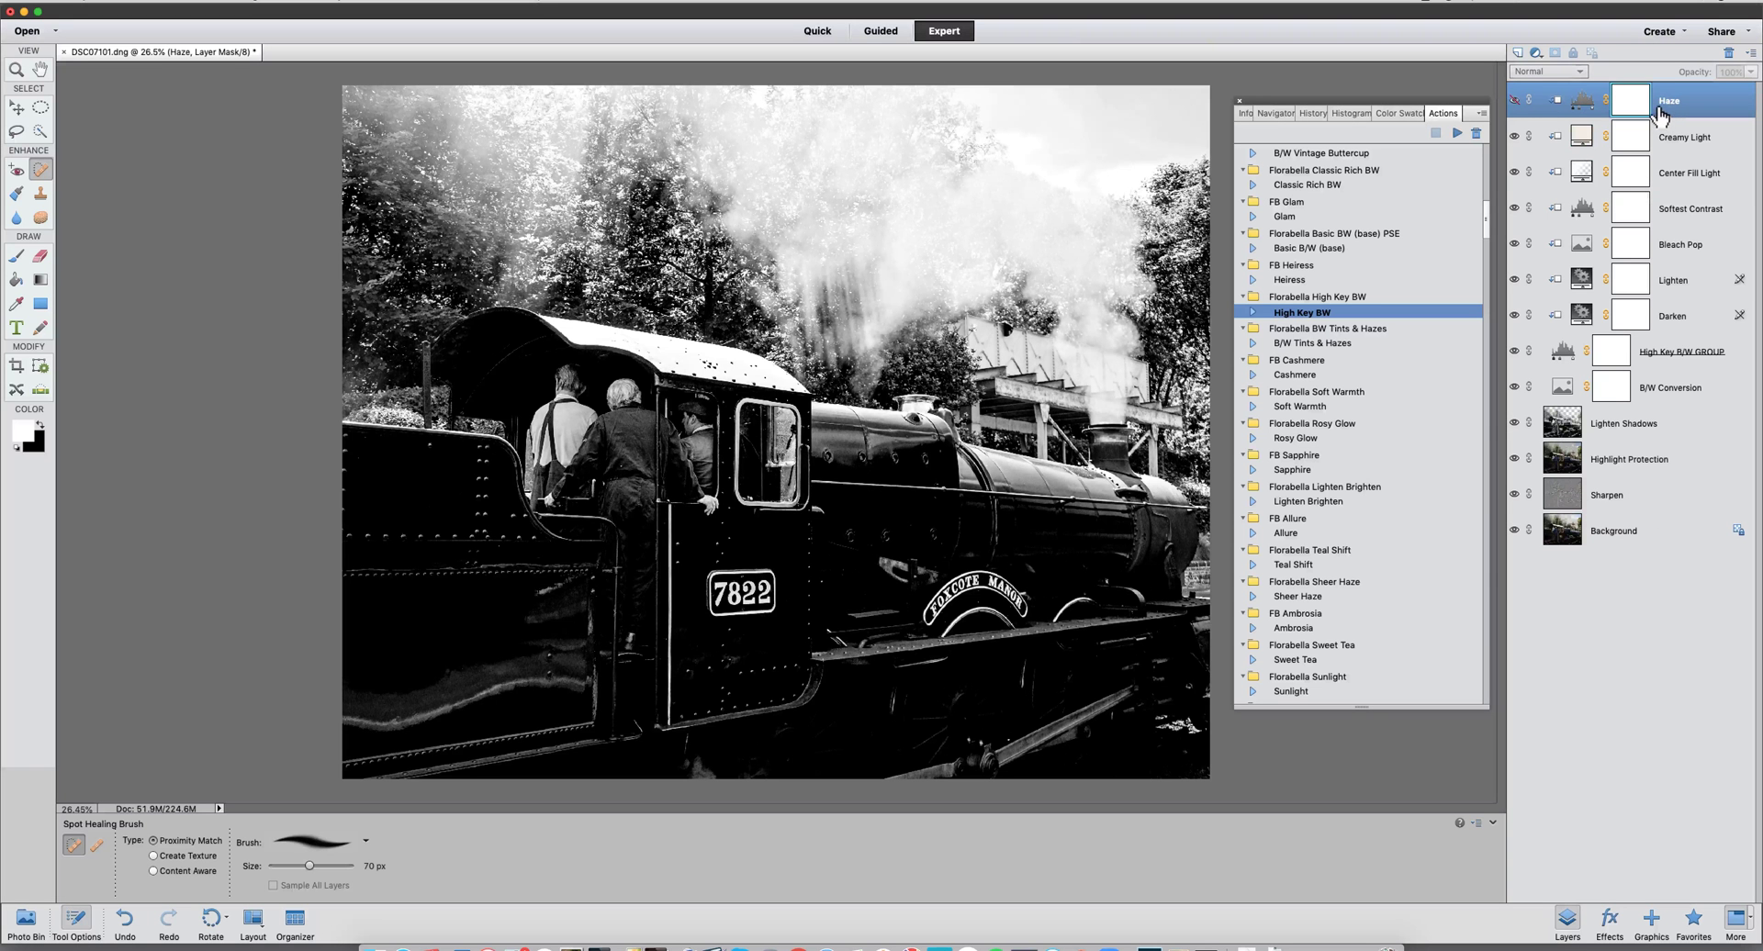
Delete all the High Key BW layers from Haze down to Sharpen, keeping only the Background.
{"action": "left_click", "coordinate": [1614, 505], "text": "shift"}
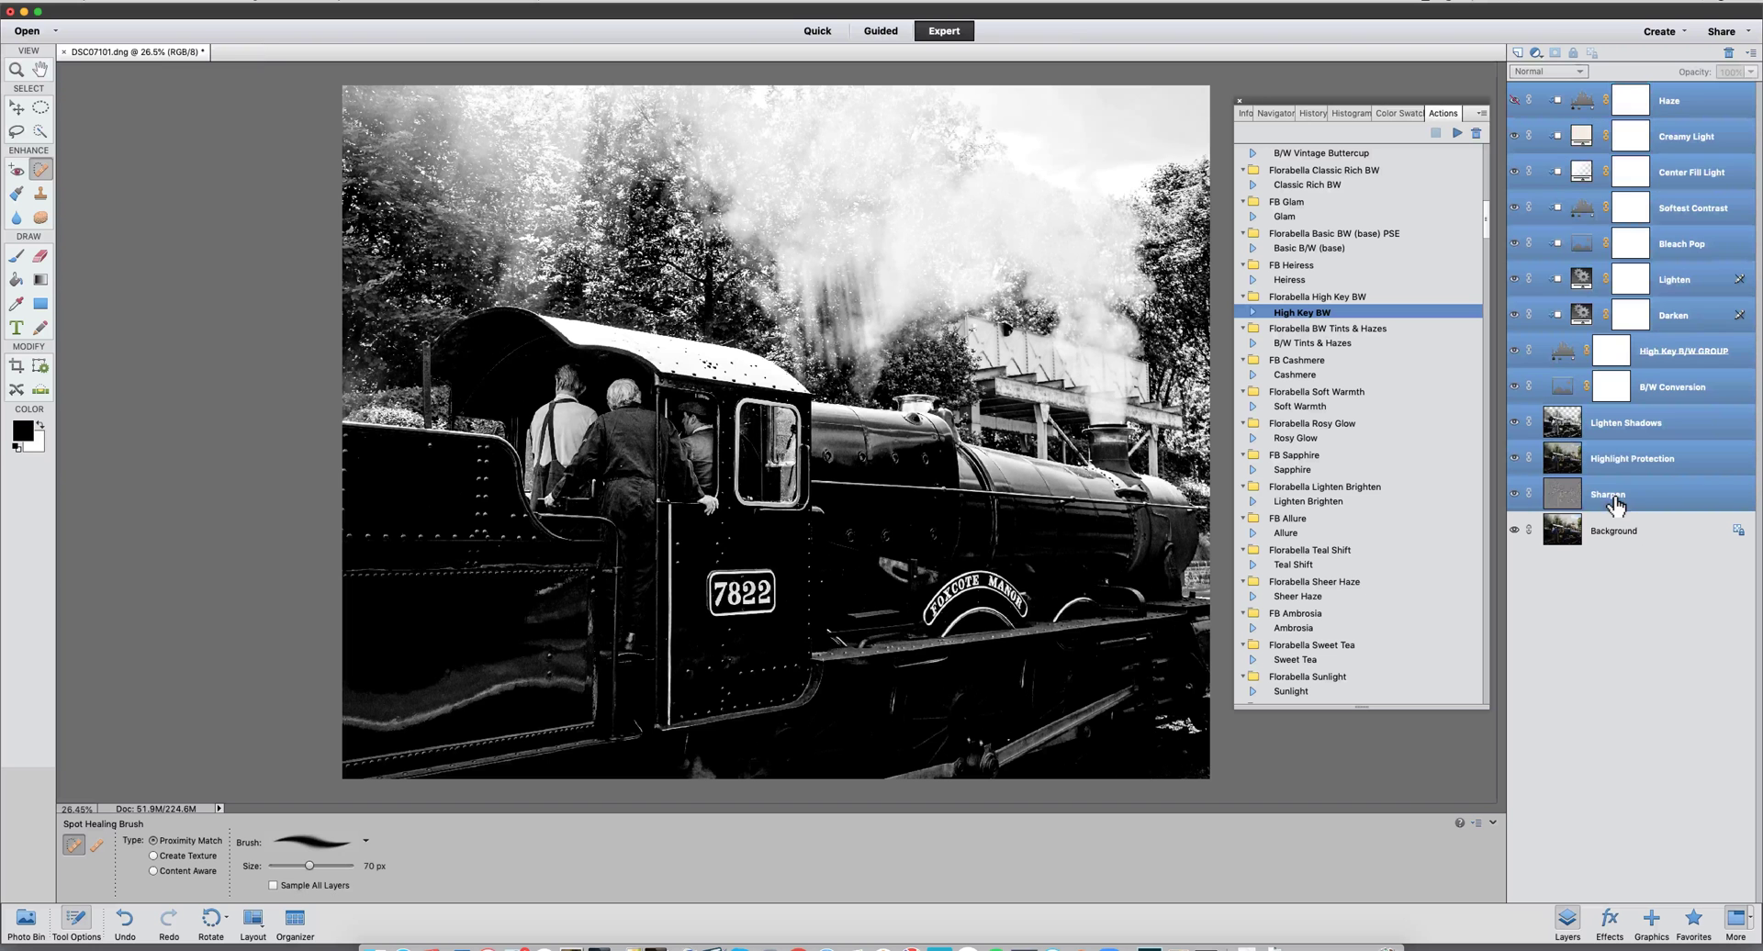
{"action": "right_click", "coordinate": [1680, 112]}
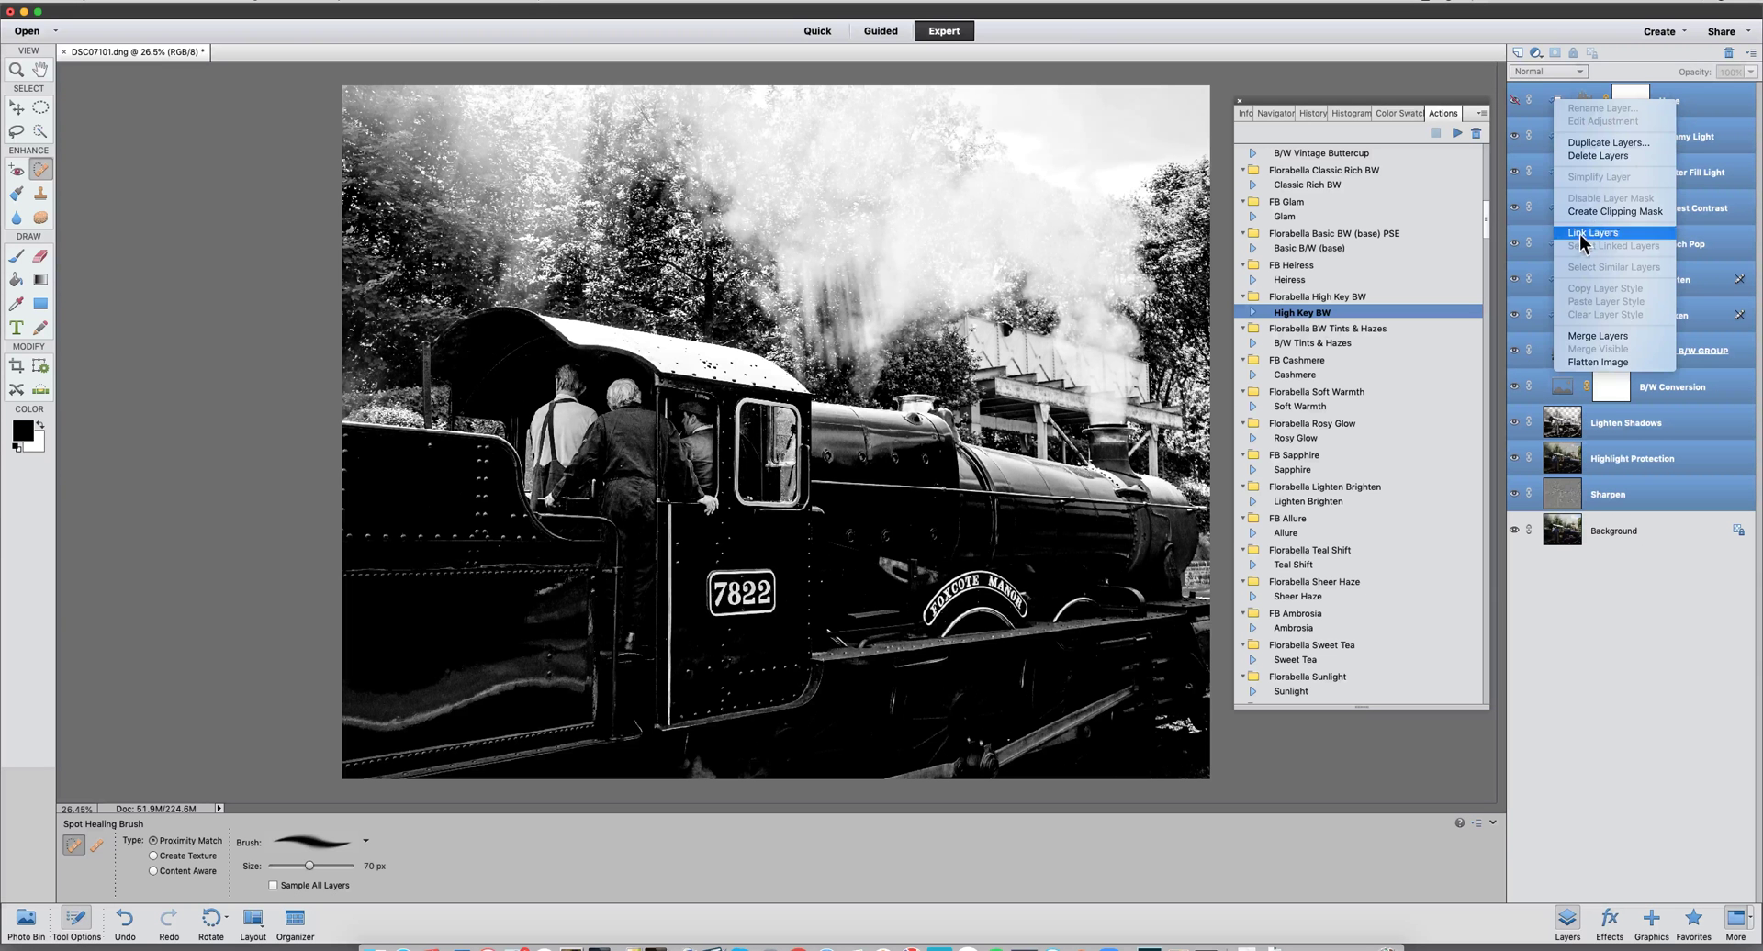
{"action": "left_click", "coordinate": [1589, 156]}
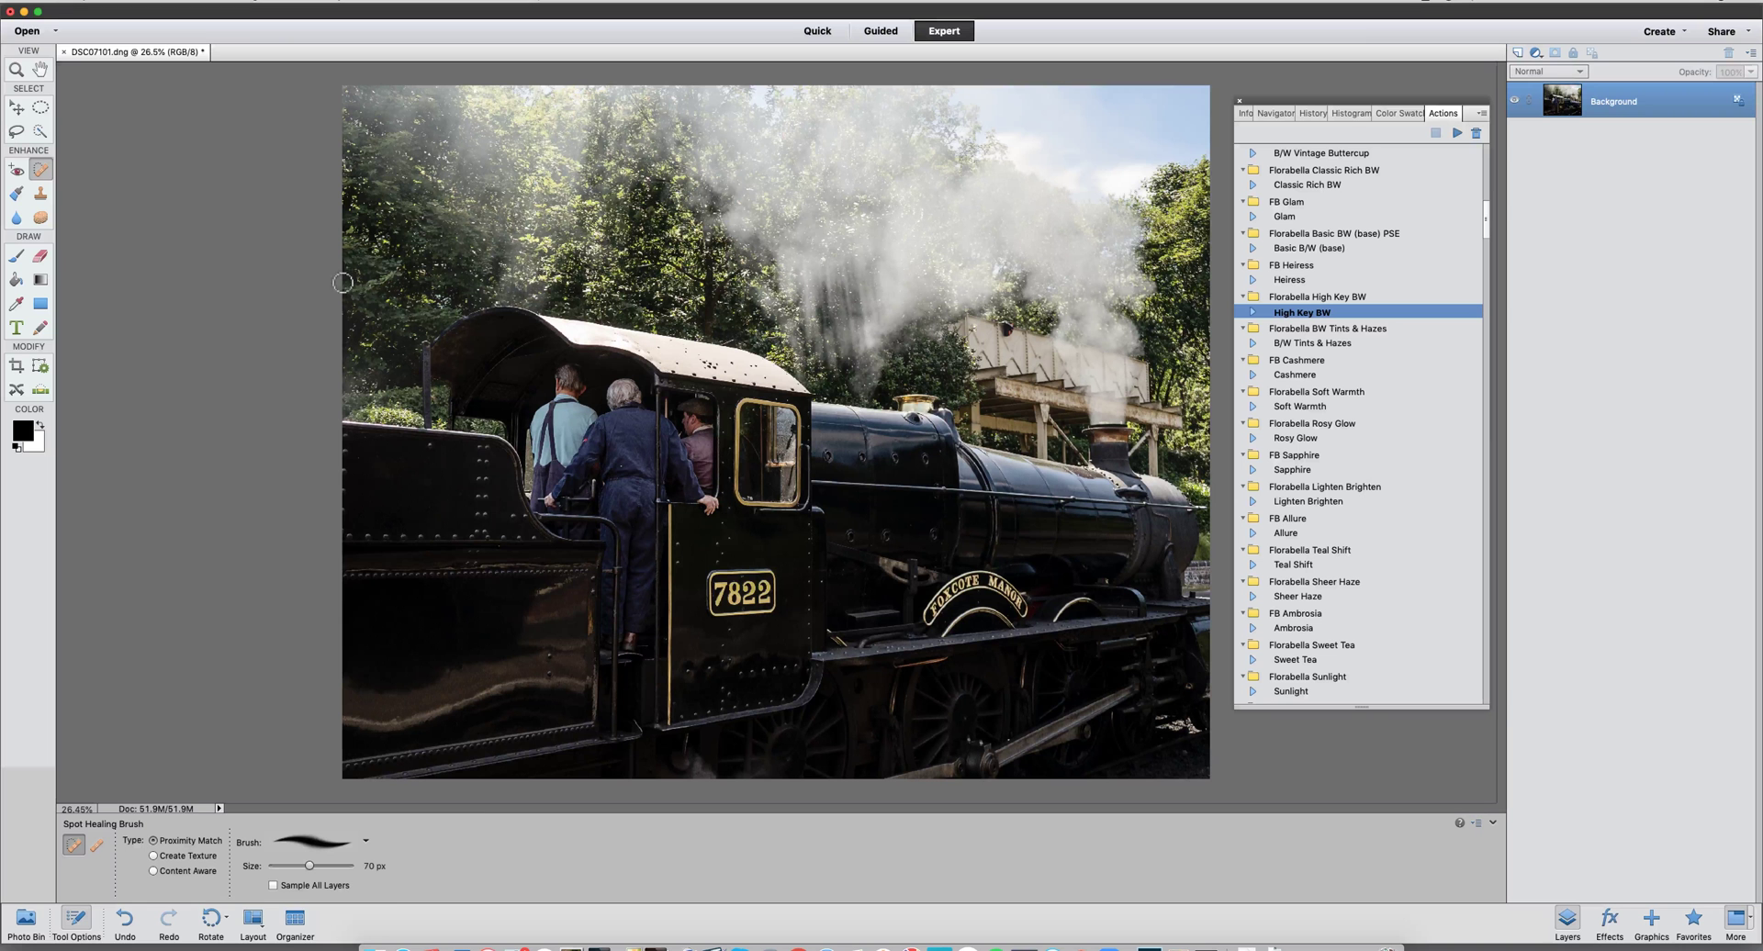
Save the photo as the JPEG DSC07101.jpg in the jpegs folder with quality 12 (Maximum) and the Baseline ("Standard") format.
{"action": "left_click", "coordinate": [190, 3]}
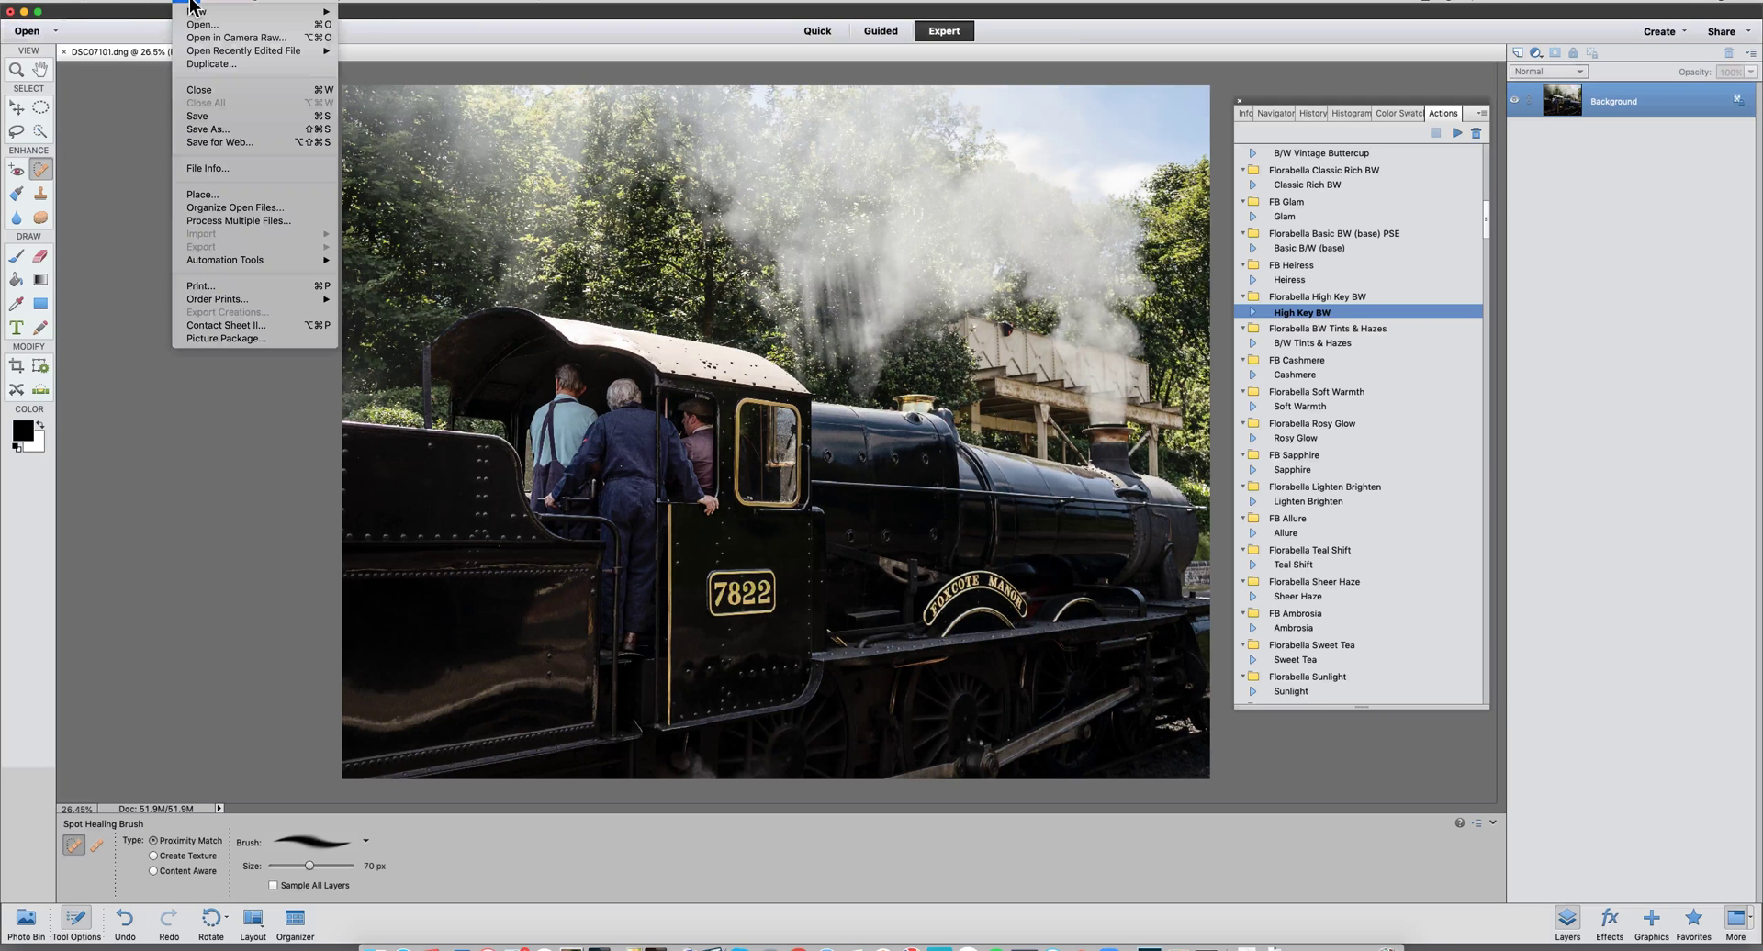
{"action": "left_click", "coordinate": [200, 131]}
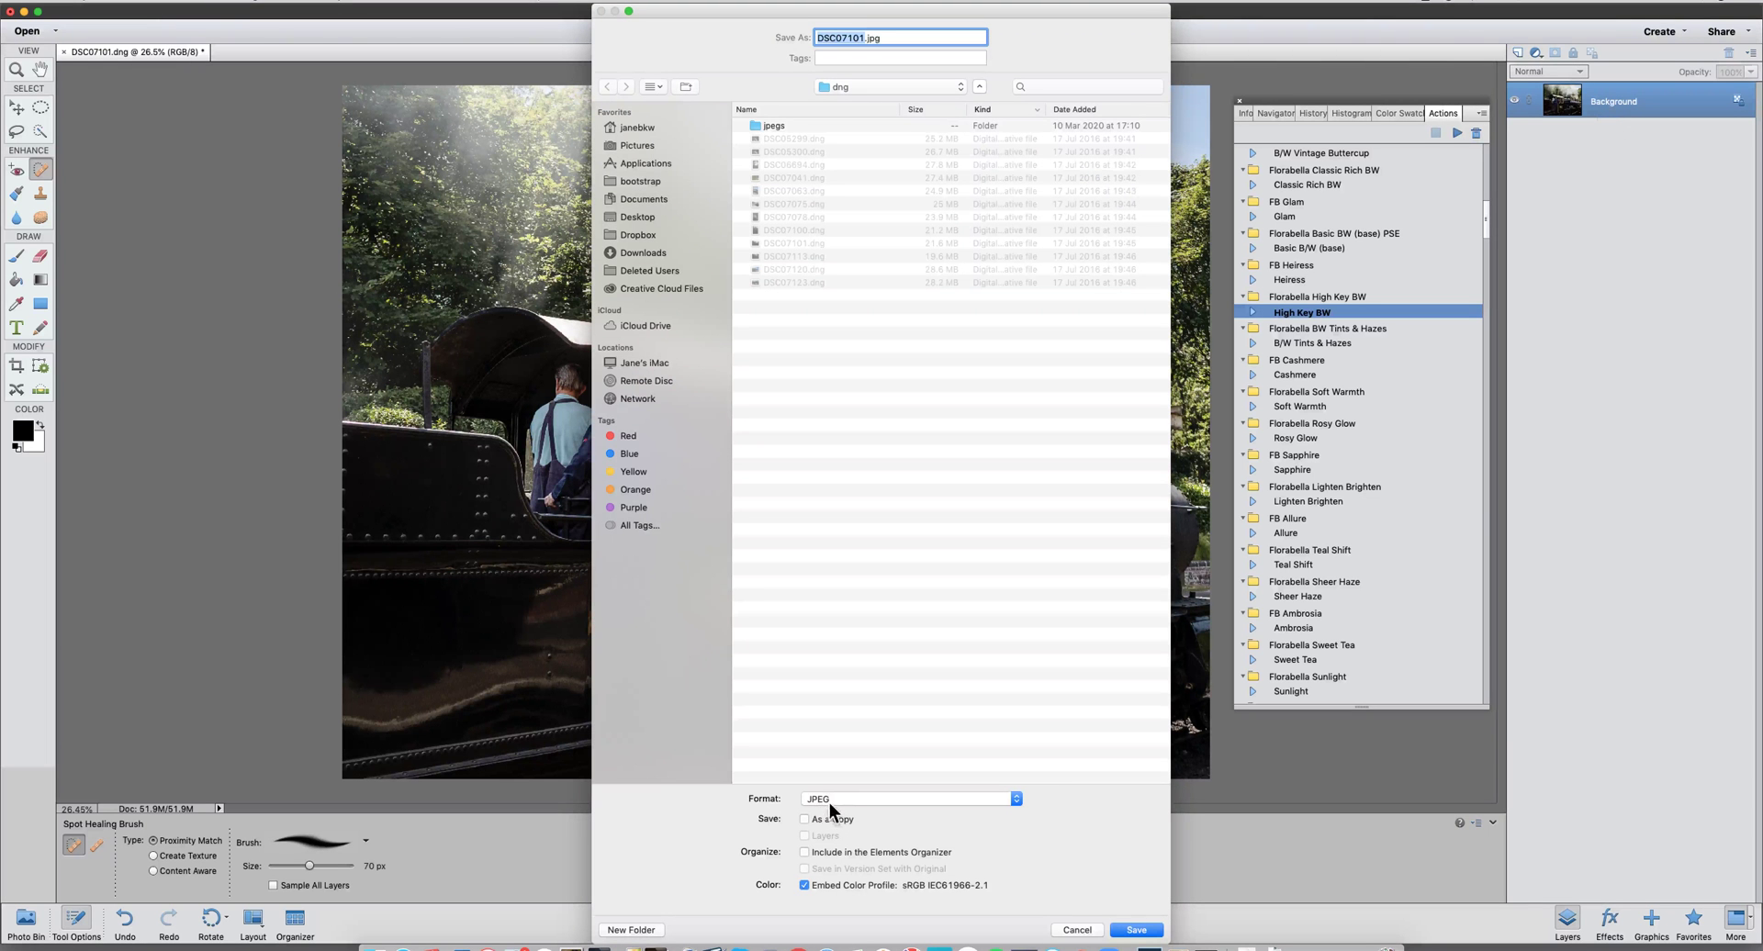
{"action": "double_click", "coordinate": [758, 128]}
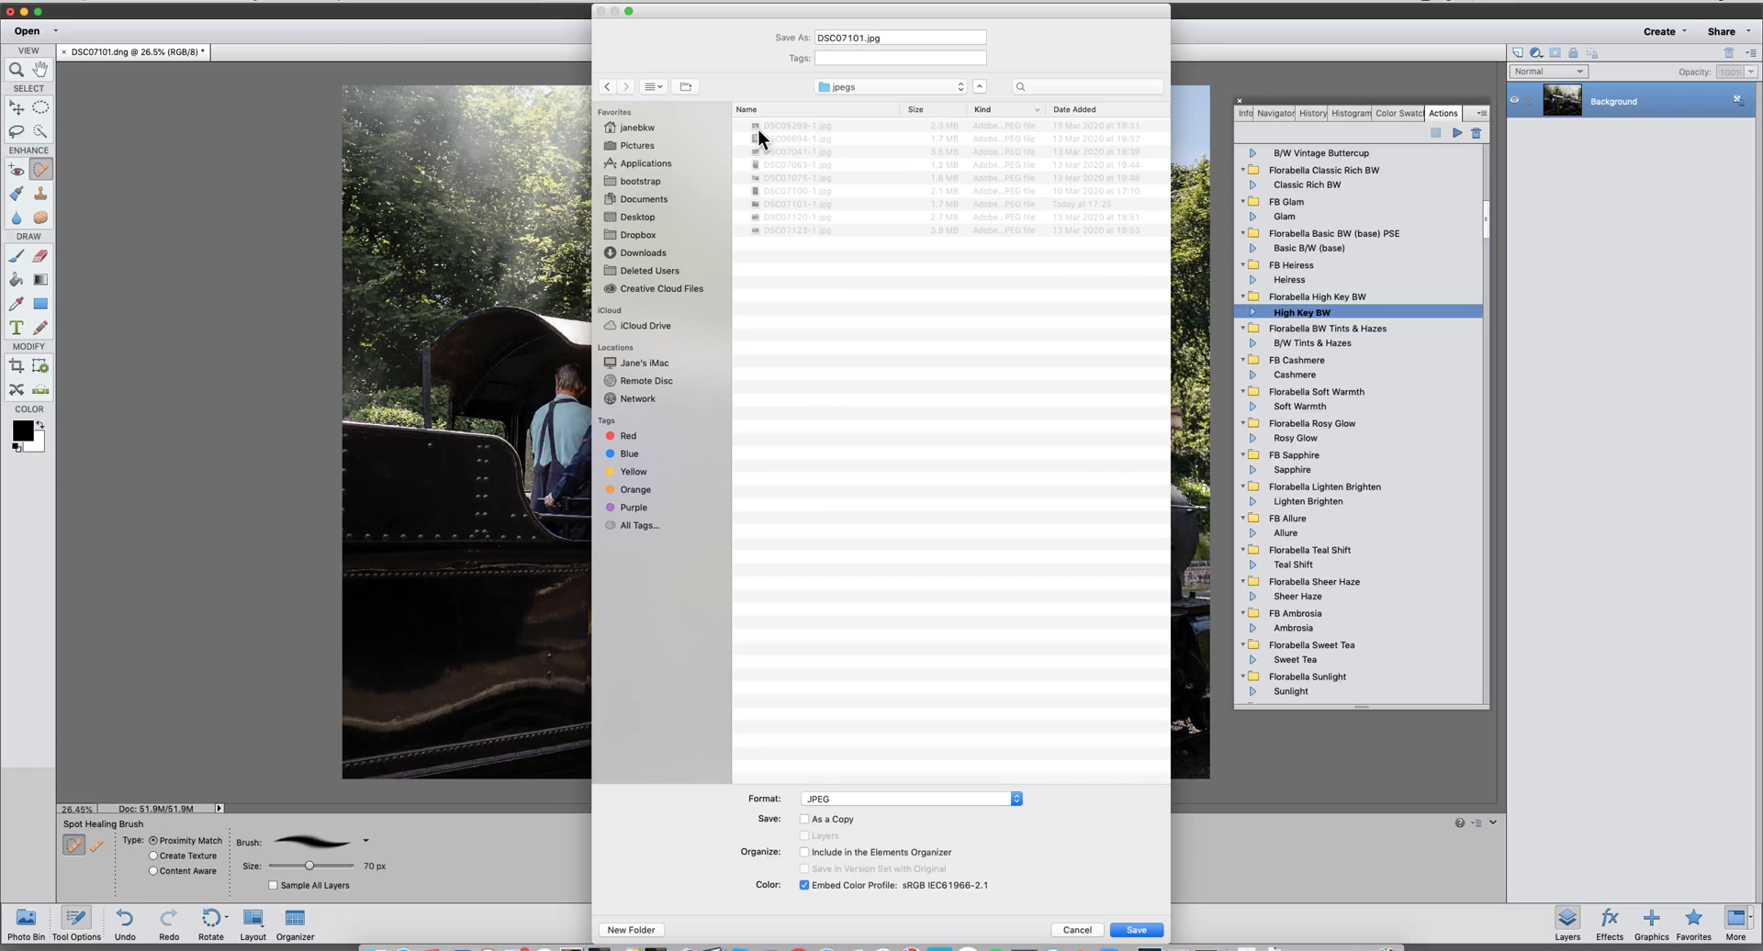
{"action": "left_click", "coordinate": [1135, 930]}
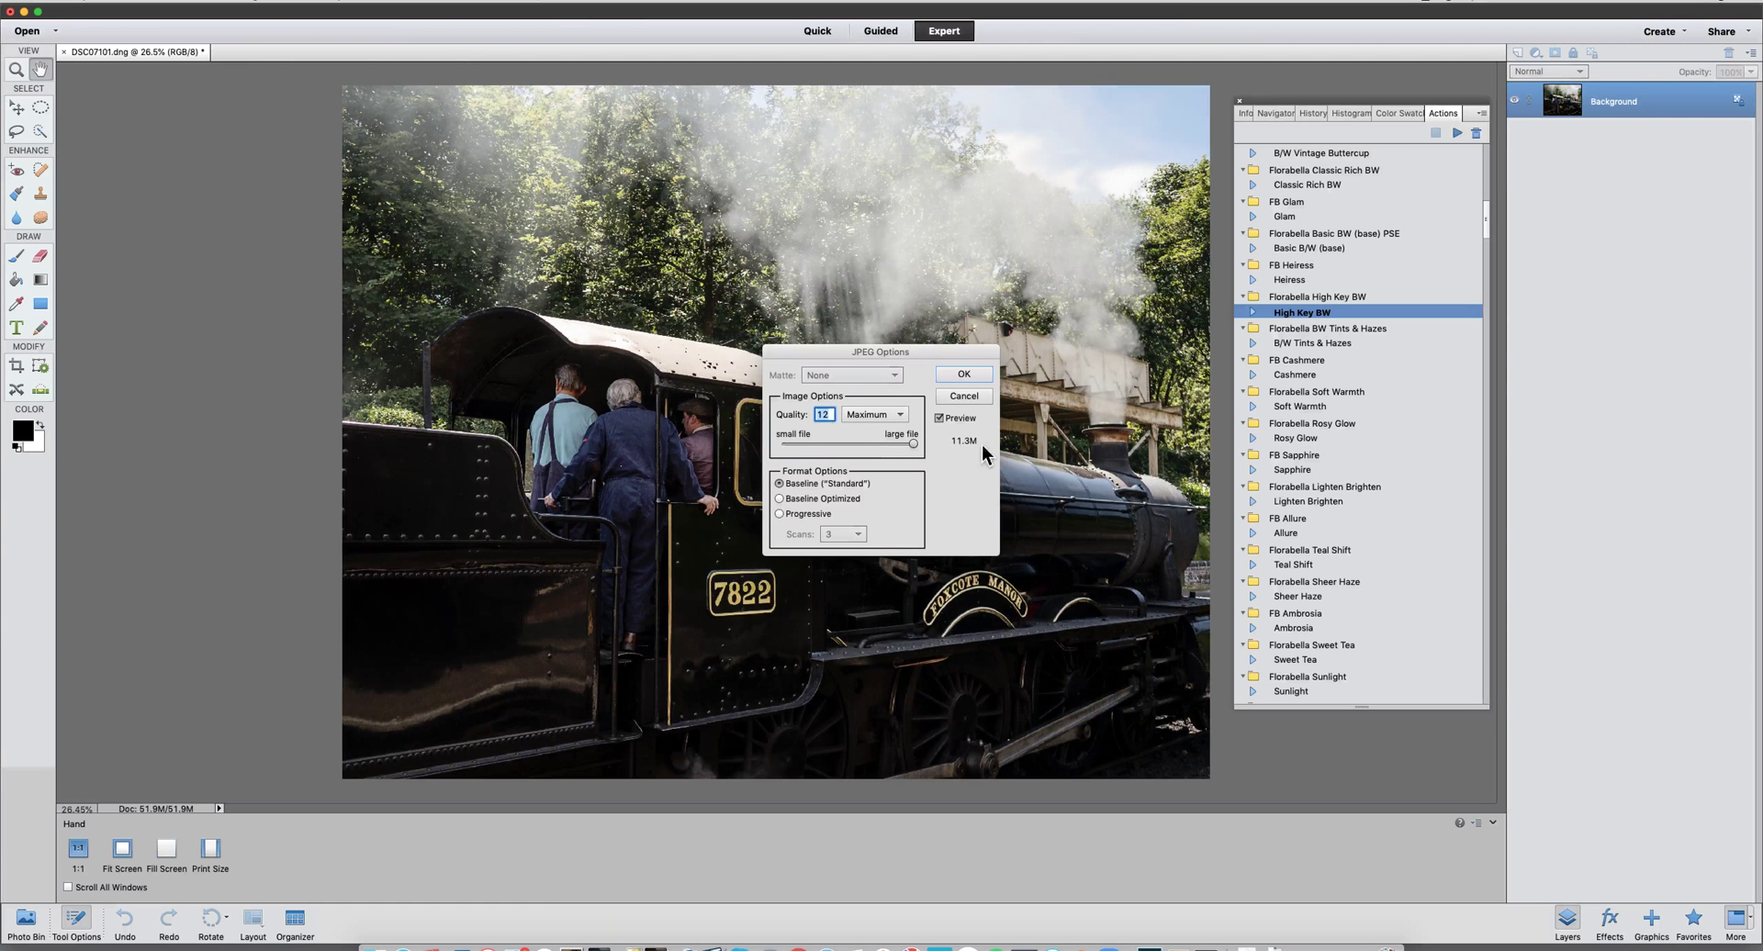
{"action": "left_click", "coordinate": [975, 381]}
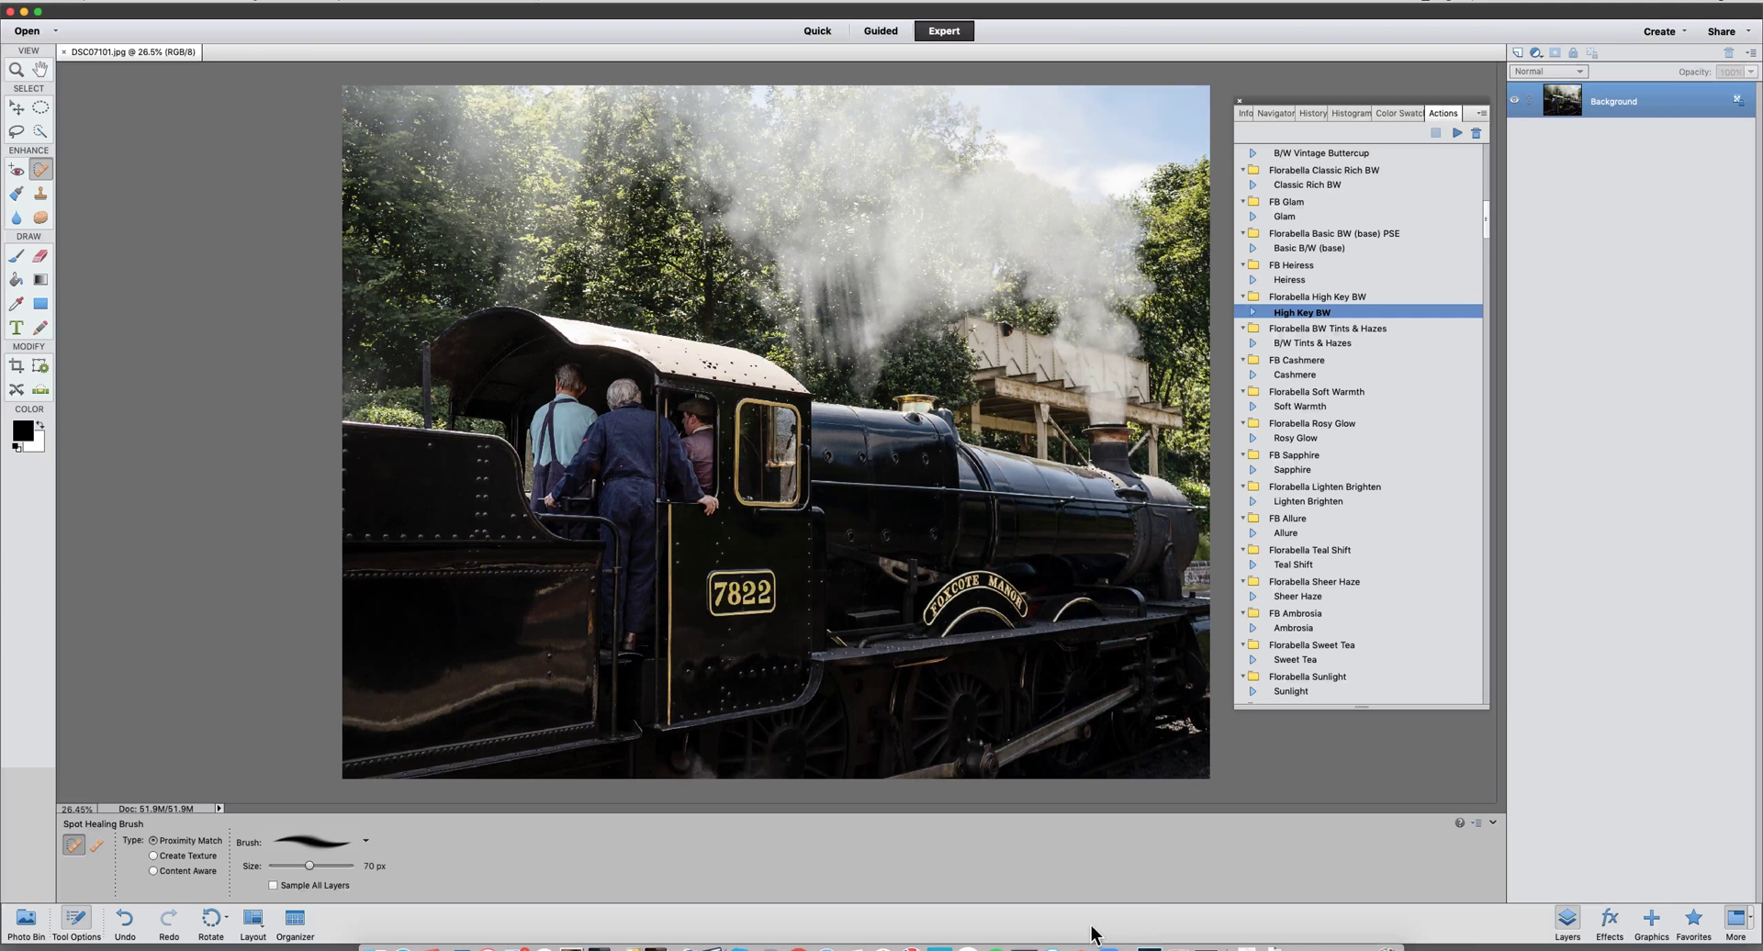
{"action": "left_click", "coordinate": [1012, 929]}
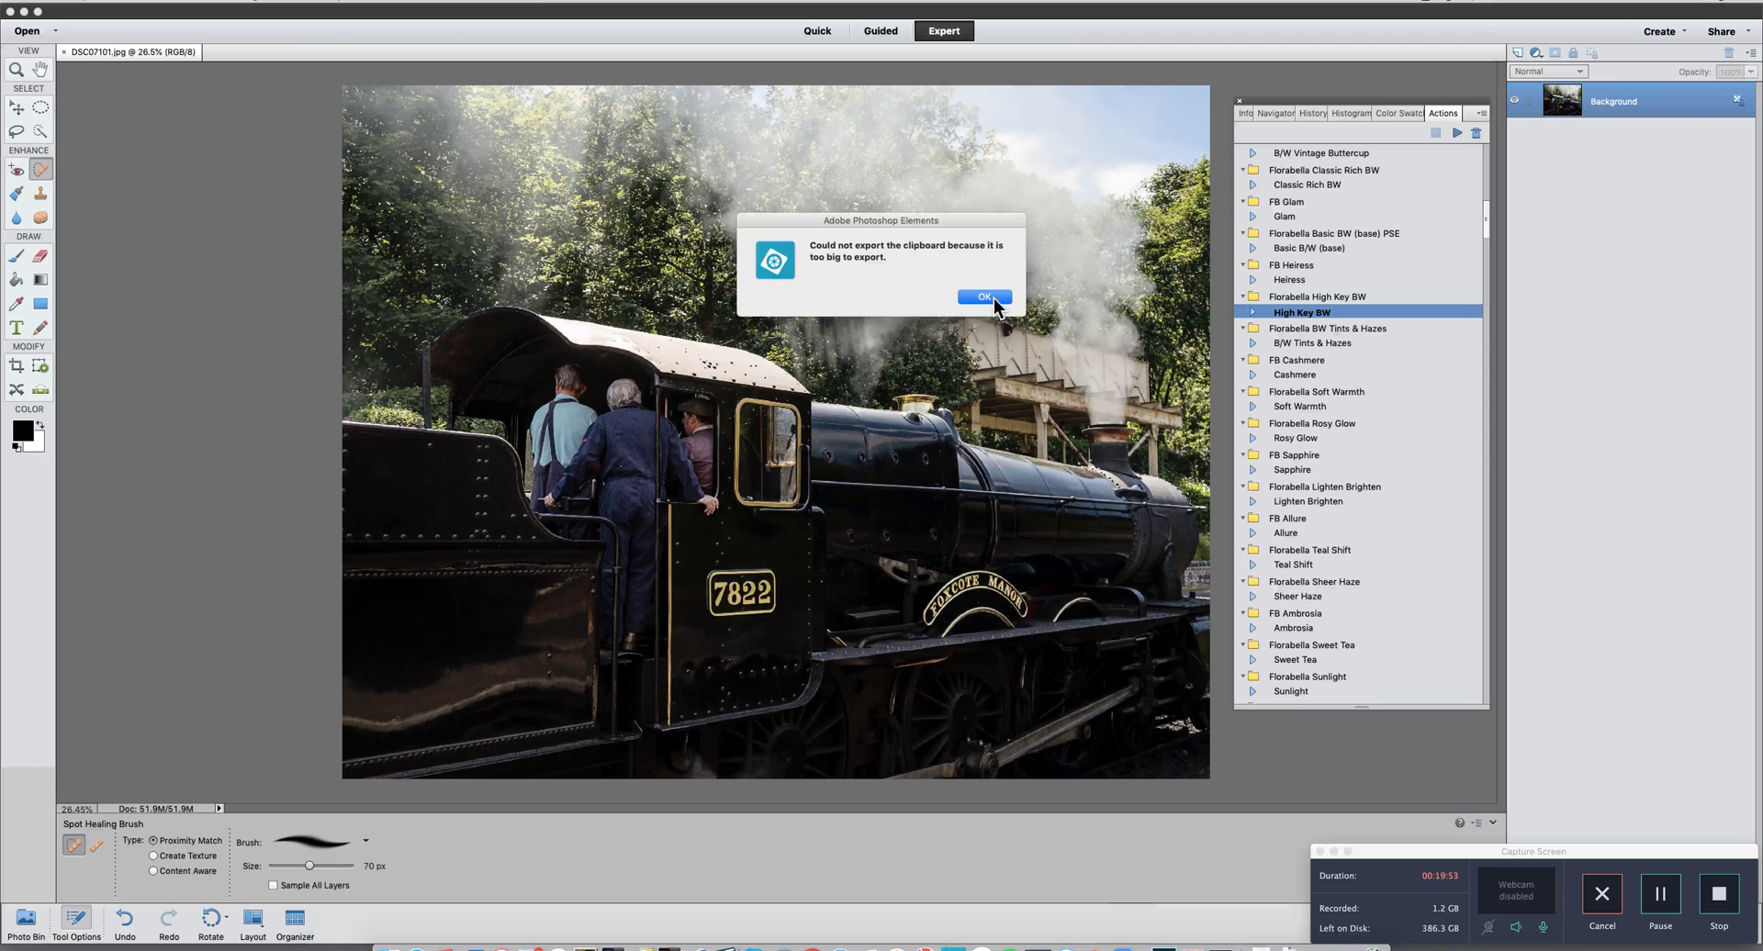
{"action": "left_click", "coordinate": [983, 297]}
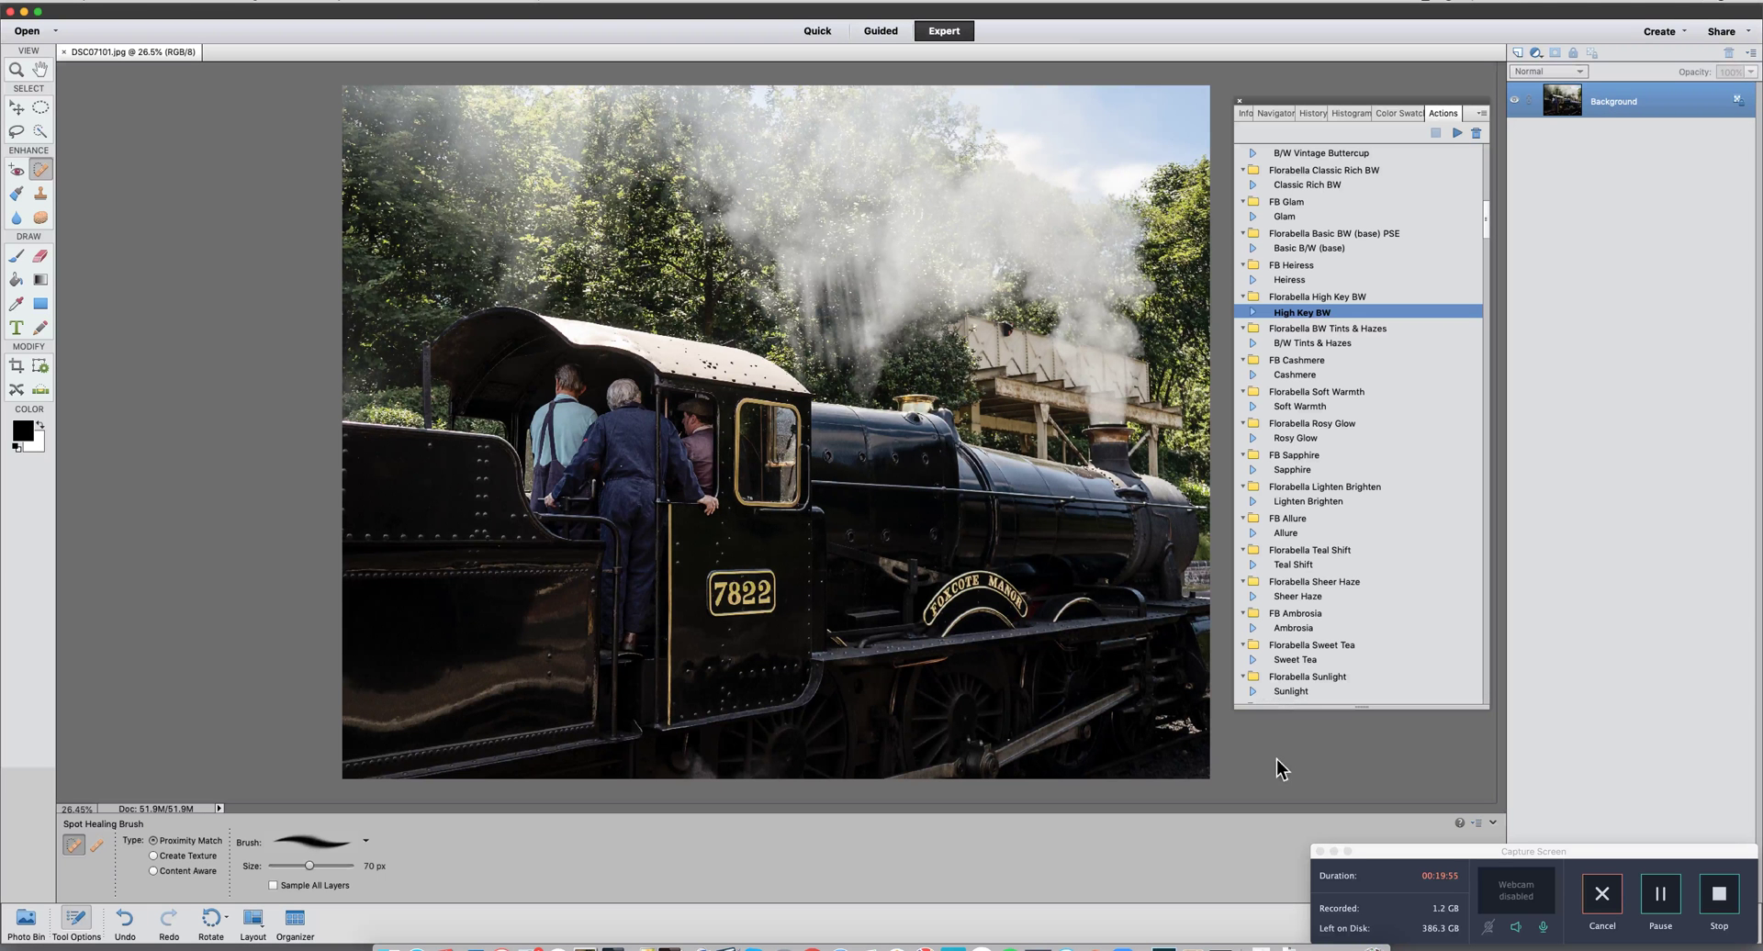